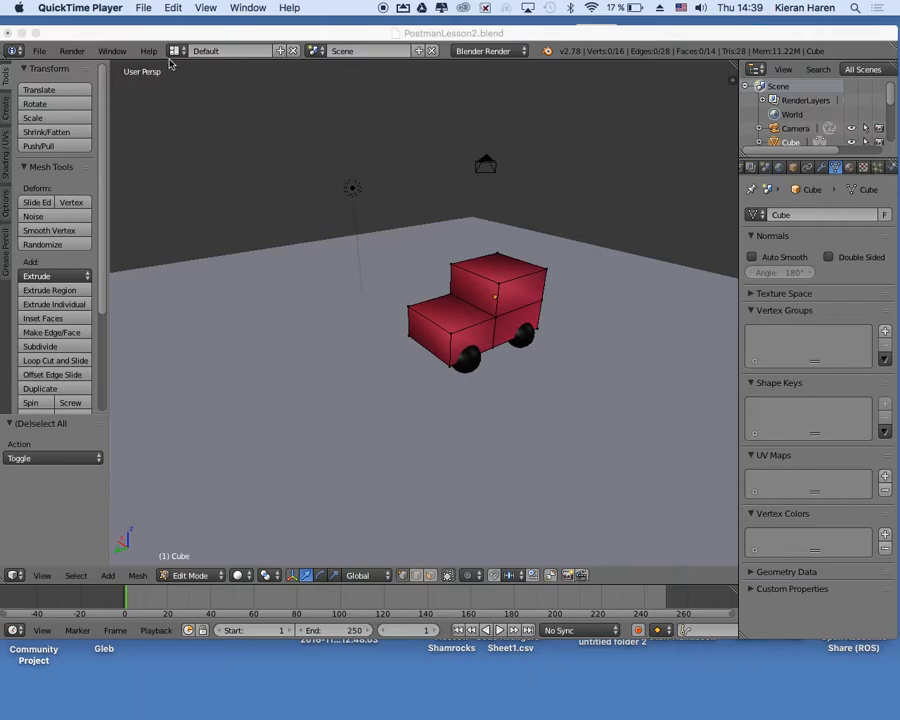
Switch the screen layout from Default to UV Editing.
{"action": "left_click", "coordinate": [175, 55]}
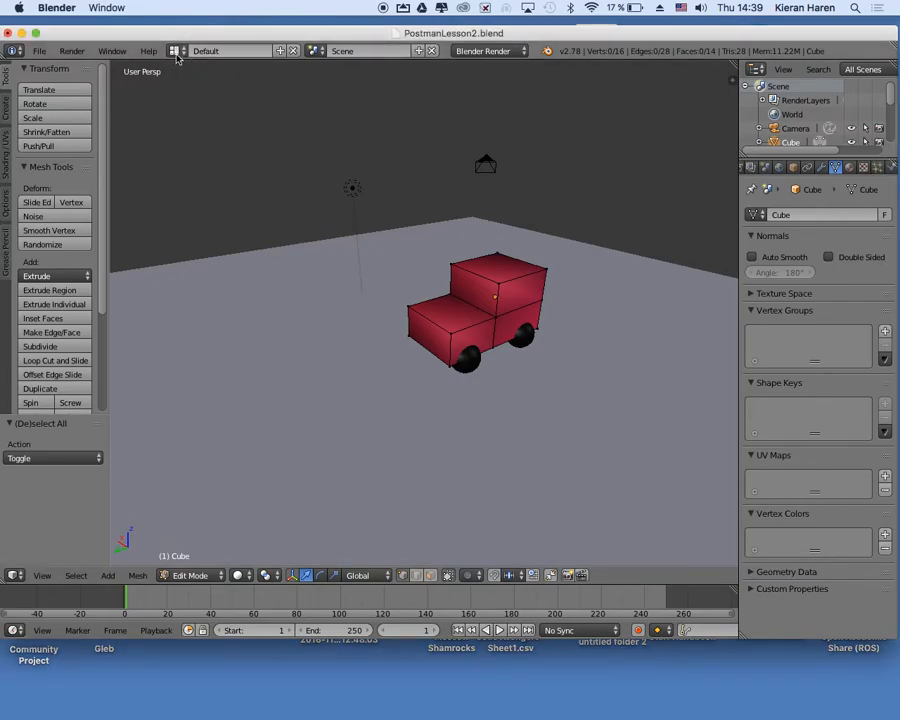
{"action": "left_click", "coordinate": [175, 51]}
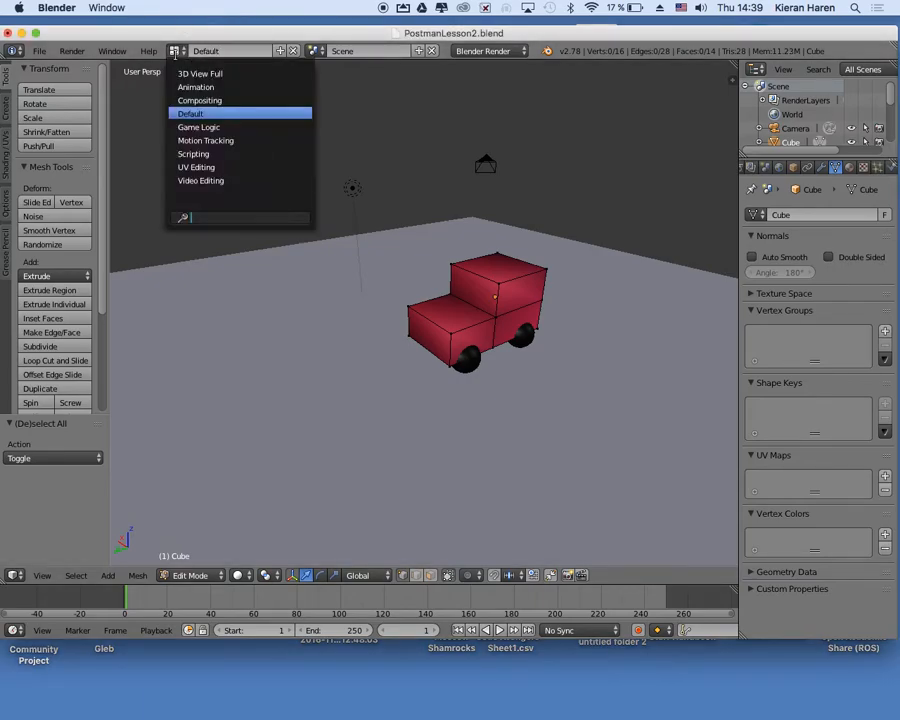
{"action": "left_click", "coordinate": [227, 167]}
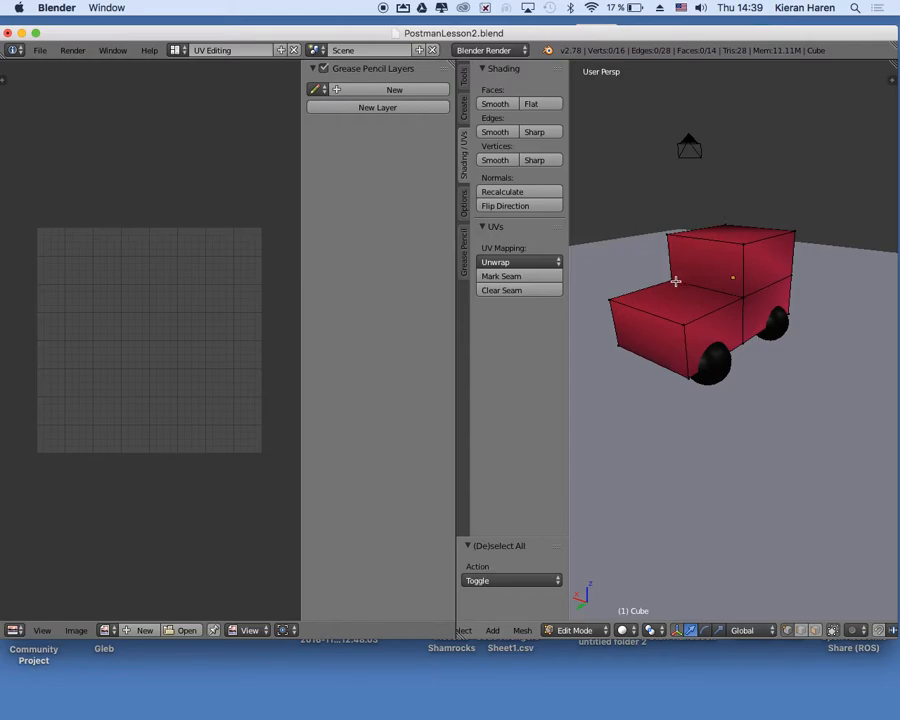
{"action": "scroll", "coordinate": [676, 281], "scroll_direction": "right", "scroll_amount": 3}
{"action": "scroll", "coordinate": [676, 281], "scroll_direction": "left", "scroll_amount": 6}
{"action": "scroll", "coordinate": [676, 281], "scroll_direction": "right", "scroll_amount": 7}
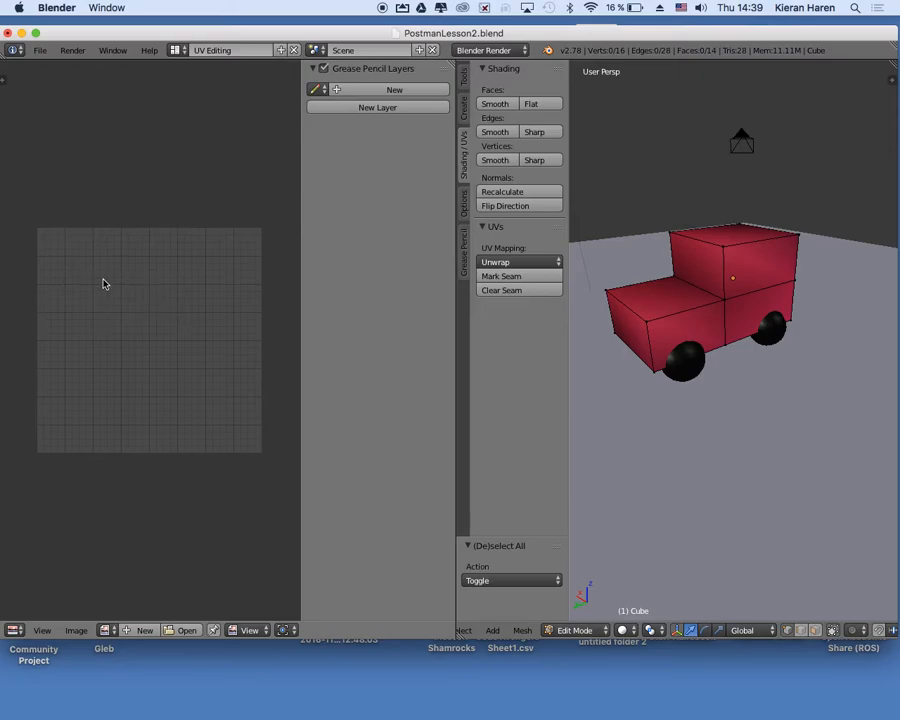
{"action": "scroll", "coordinate": [95, 258], "scroll_direction": "up", "scroll_amount": 1}
{"action": "scroll", "coordinate": [95, 258], "scroll_direction": "down", "scroll_amount": 1}
{"action": "middle_click_drag", "start_coordinate": [735, 297], "coordinate": [665, 305]}
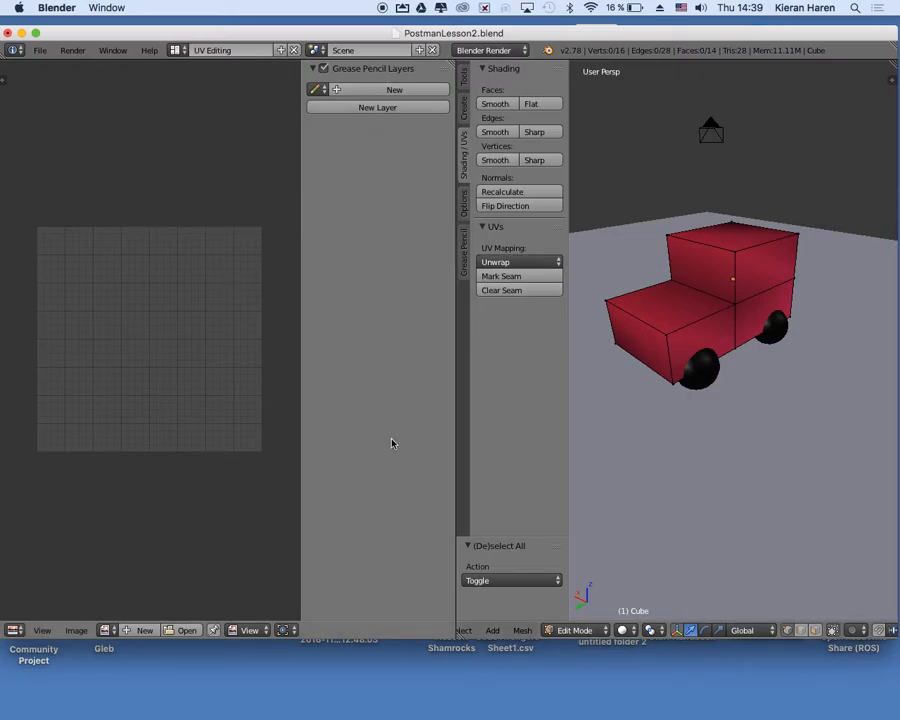
Open the image Pat.jpg from the Van Driving Game folder in the image editor.
{"action": "left_click", "coordinate": [187, 630]}
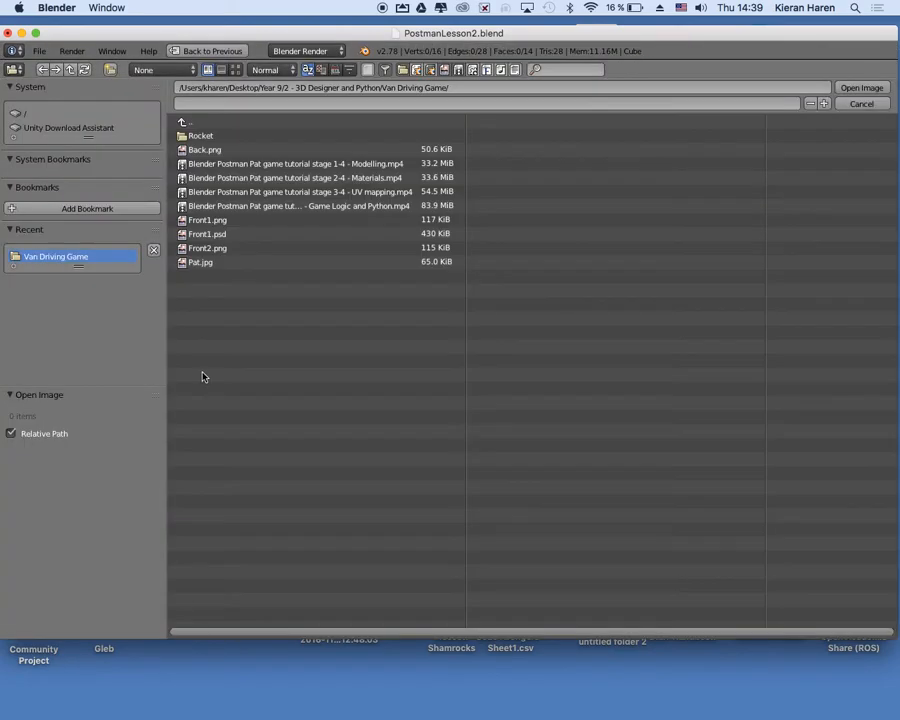
{"action": "left_click", "coordinate": [193, 262]}
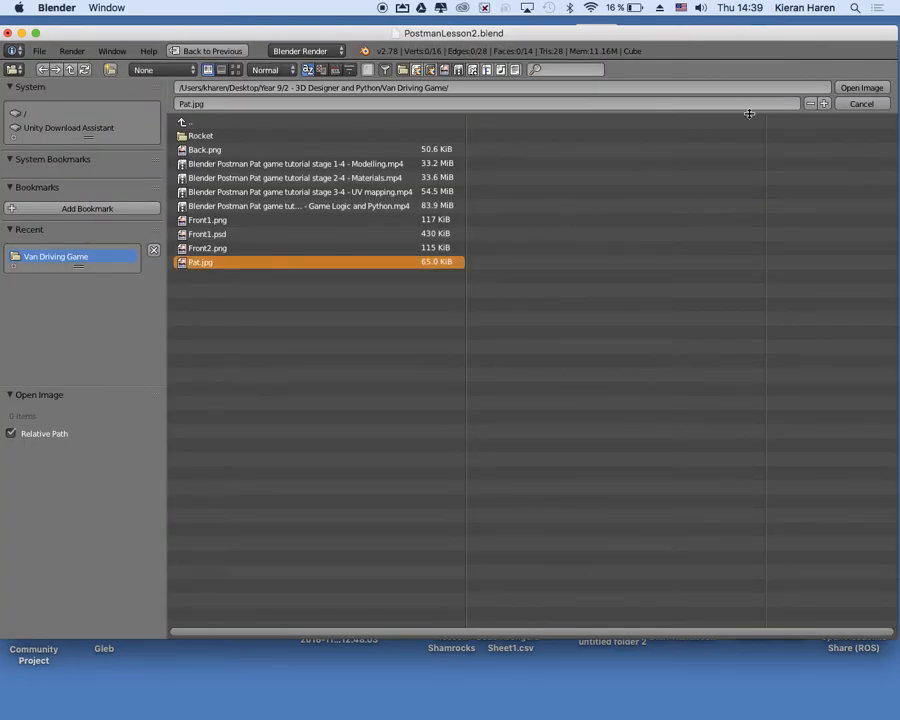
{"action": "left_click", "coordinate": [872, 88]}
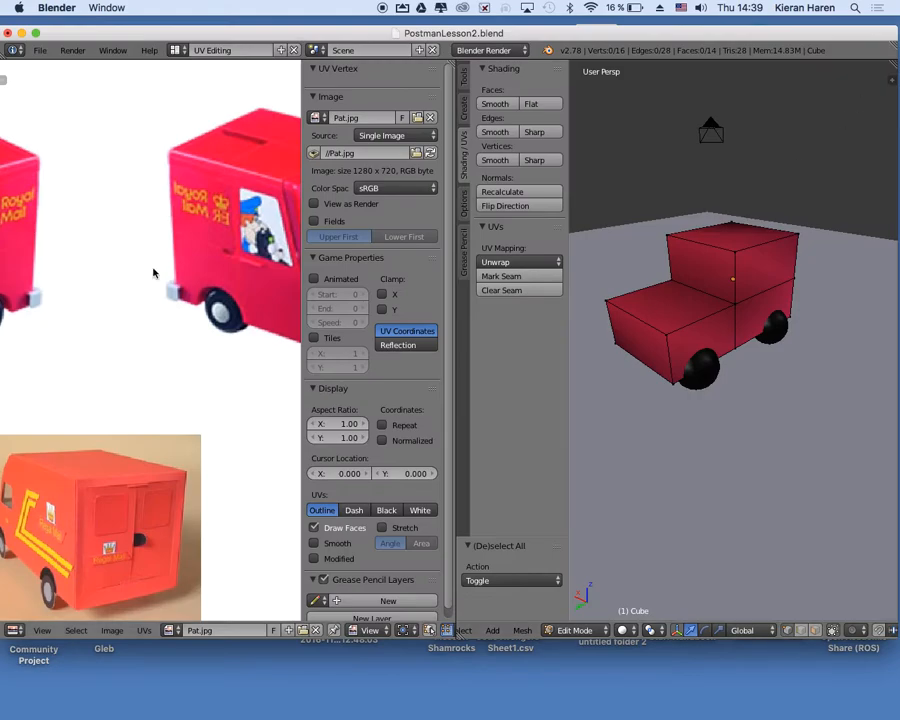
{"action": "scroll", "coordinate": [165, 290], "scroll_direction": "down", "scroll_amount": 3}
{"action": "scroll", "coordinate": [170, 298], "scroll_direction": "down", "scroll_amount": 4}
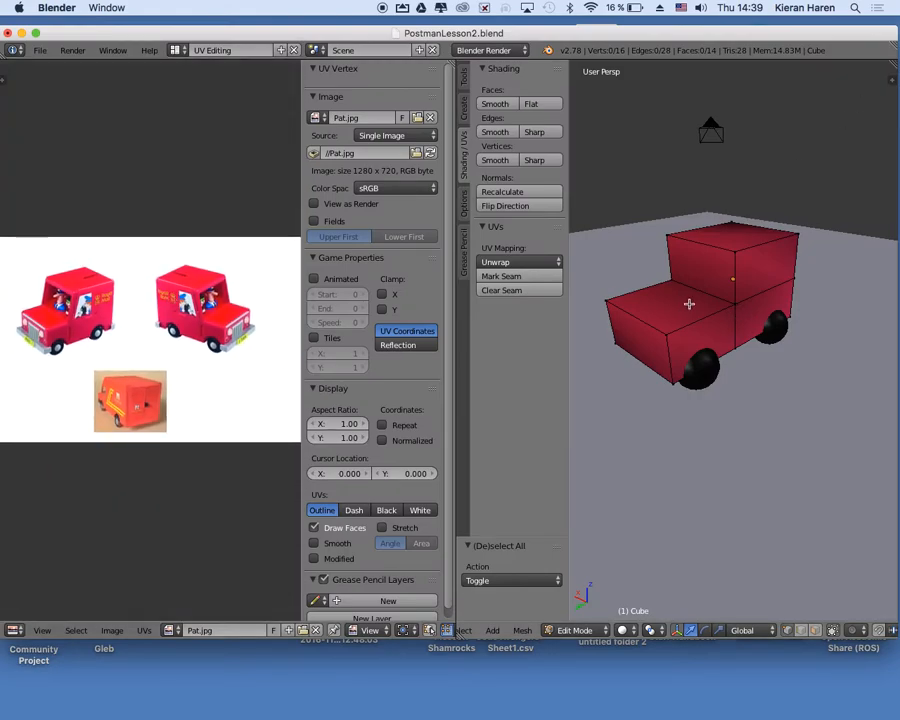
Match the 3D view to the angle of the left-facing van picture and box-select the van body's visible vertices.
{"action": "scroll", "coordinate": [689, 304], "scroll_direction": "right", "scroll_amount": 2}
{"action": "scroll", "coordinate": [689, 304], "scroll_direction": "down", "scroll_amount": 2}
{"action": "scroll", "coordinate": [689, 304], "scroll_direction": "up", "scroll_amount": 3}
{"action": "scroll", "coordinate": [689, 304], "scroll_direction": "down", "scroll_amount": 1}
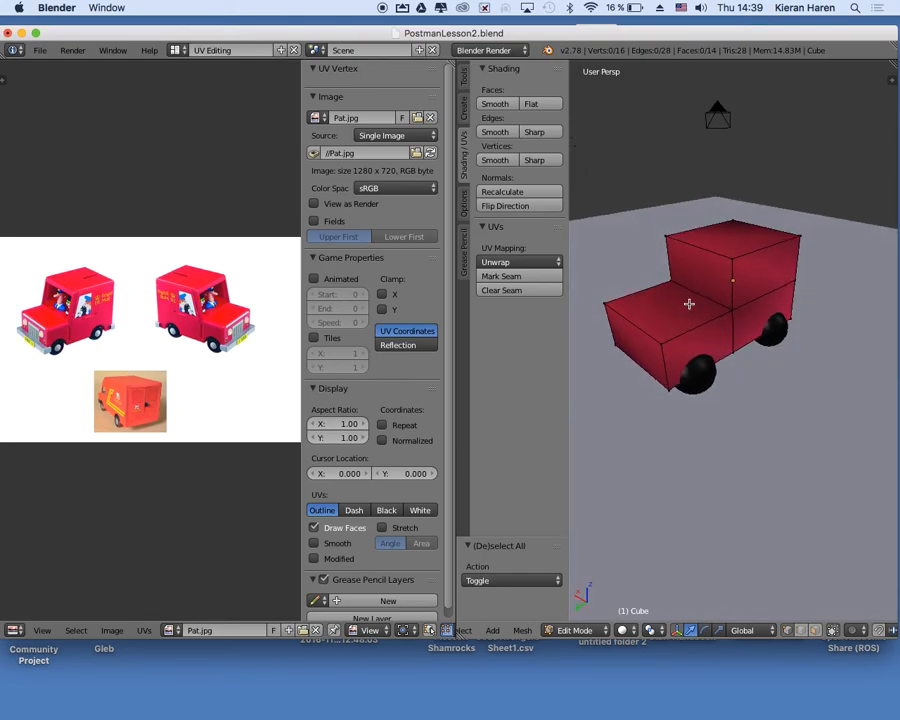
{"action": "scroll", "coordinate": [56, 316], "scroll_direction": "up", "scroll_amount": 3}
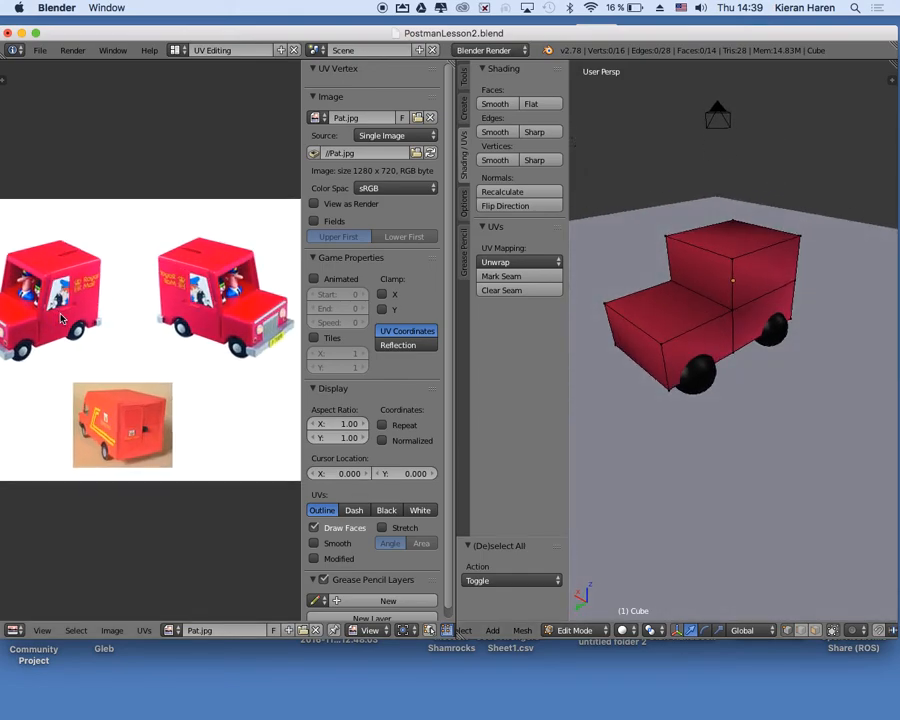
{"action": "scroll", "coordinate": [60, 318], "scroll_direction": "up", "scroll_amount": 2}
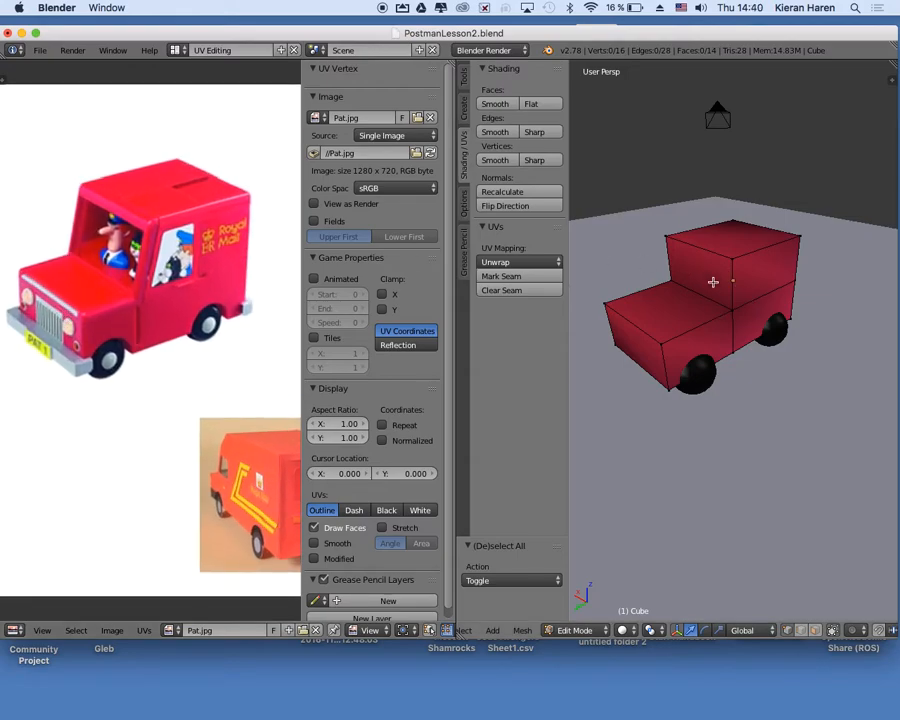
{"action": "scroll", "coordinate": [713, 282], "scroll_direction": "up", "scroll_amount": 2}
{"action": "scroll", "coordinate": [713, 282], "scroll_direction": "down", "scroll_amount": 3}
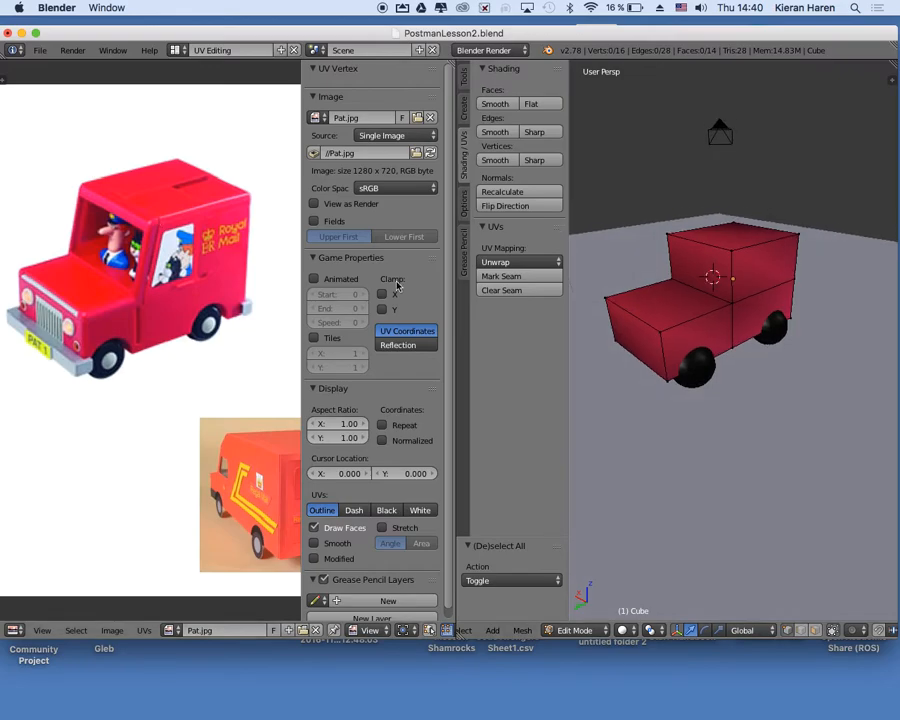
{"action": "scroll", "coordinate": [703, 279], "scroll_direction": "up", "scroll_amount": 2}
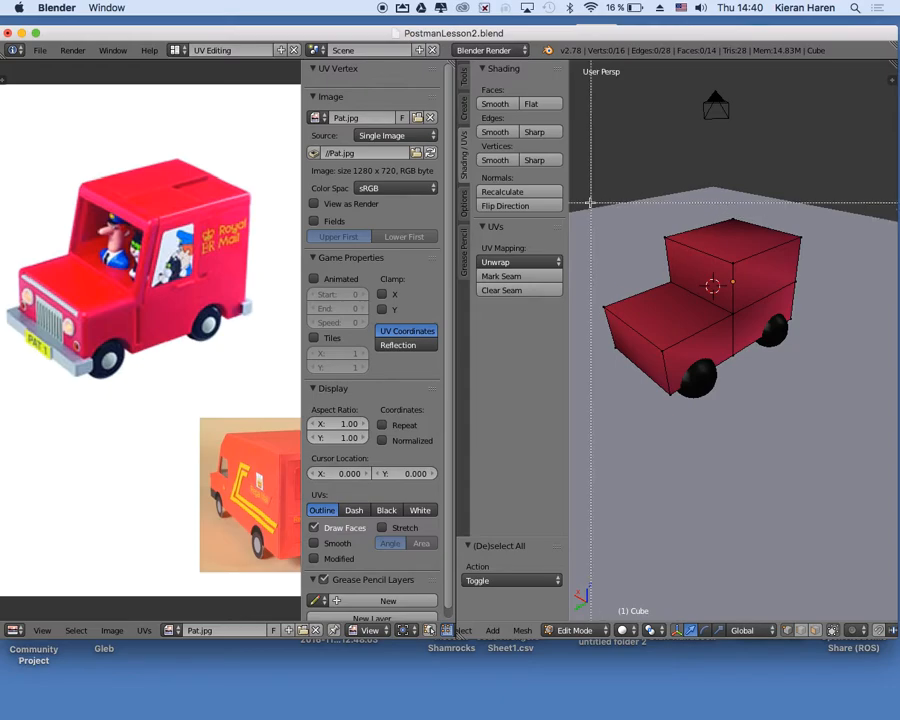
{"action": "left_click_drag", "start_coordinate": [586, 188], "coordinate": [843, 461]}
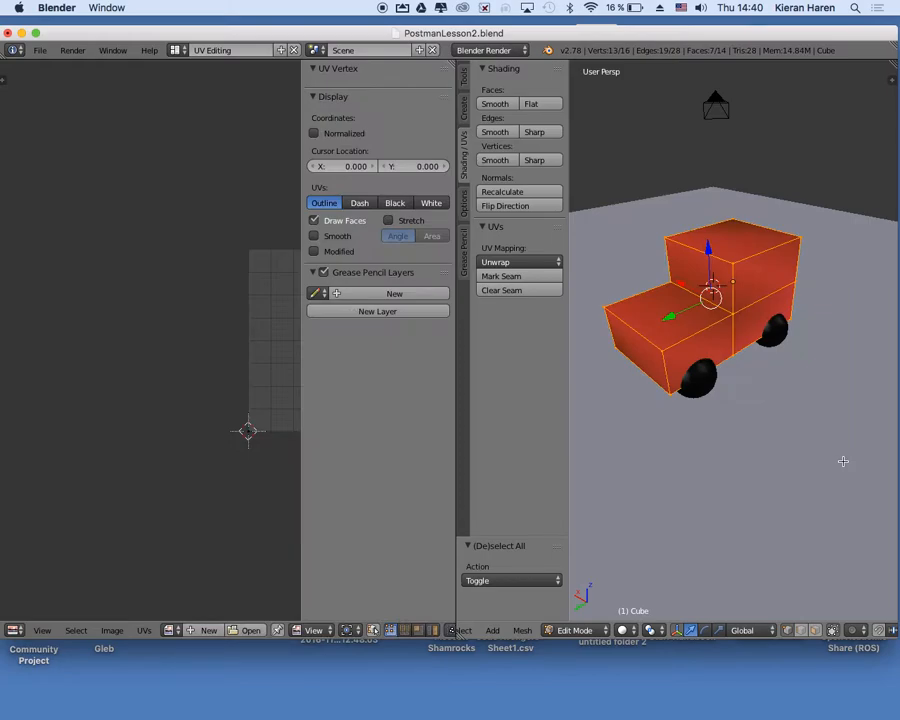
Load Pat.jpg as the image for the selected van faces.
{"action": "left_click", "coordinate": [250, 630]}
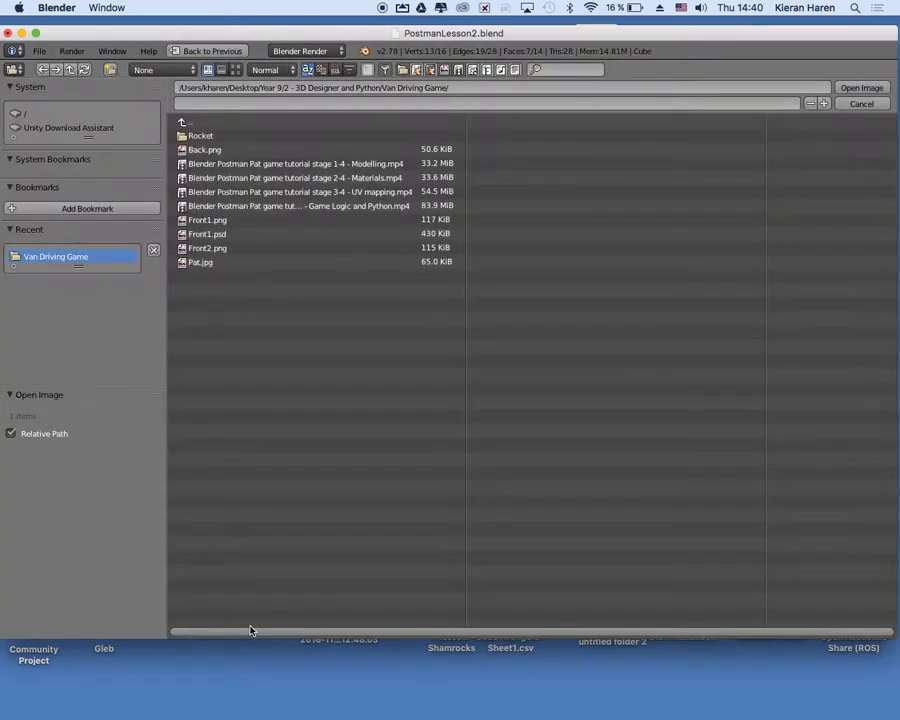
{"action": "left_click", "coordinate": [207, 263]}
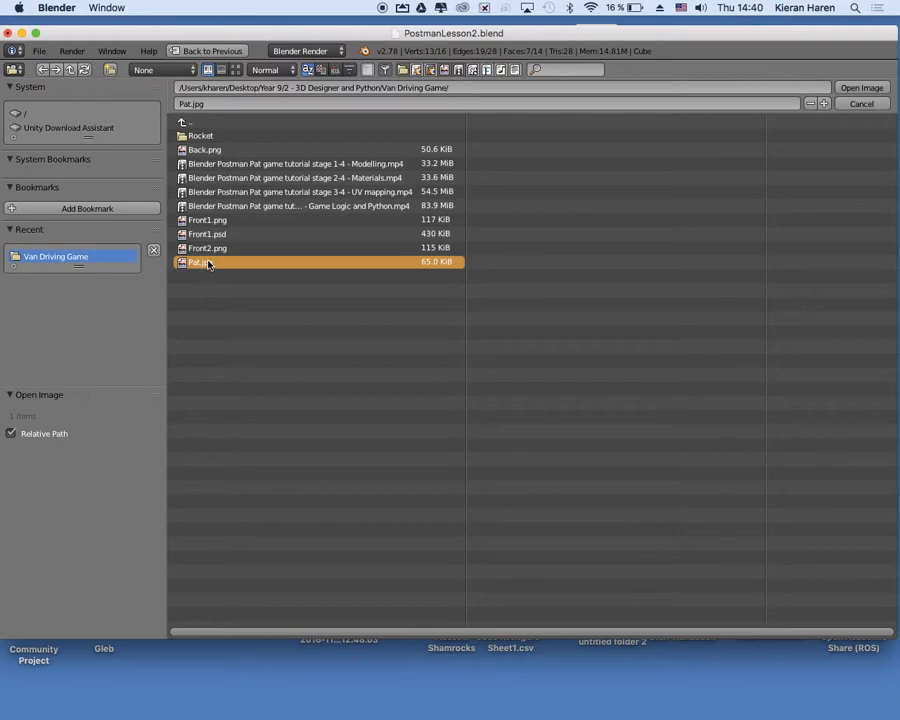
{"action": "double_click", "coordinate": [207, 263]}
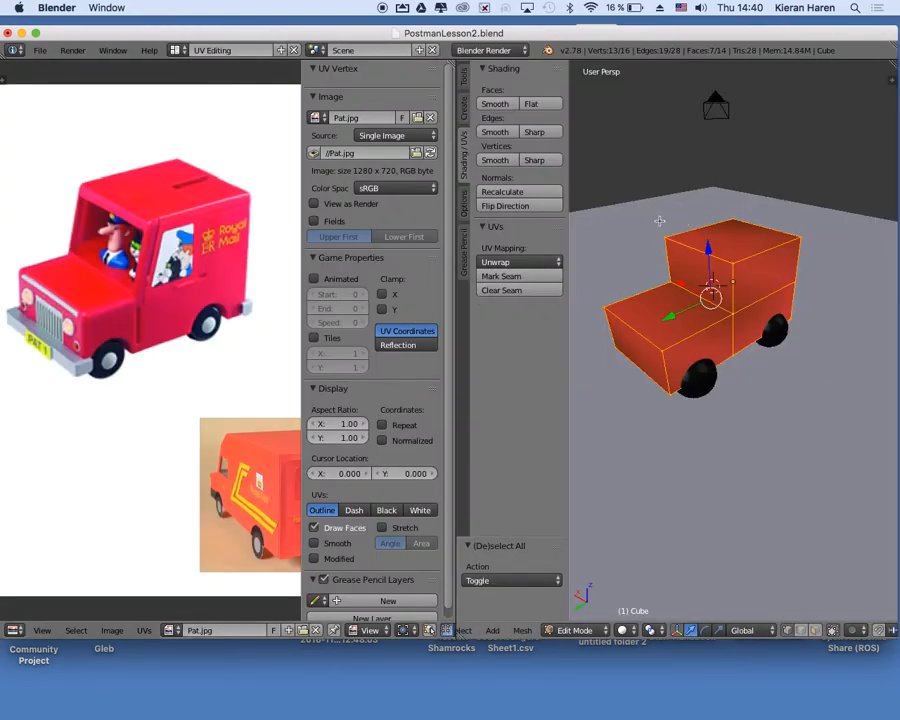
Unwrap the selected van faces using Project From View.
{"action": "left_click", "coordinate": [463, 82]}
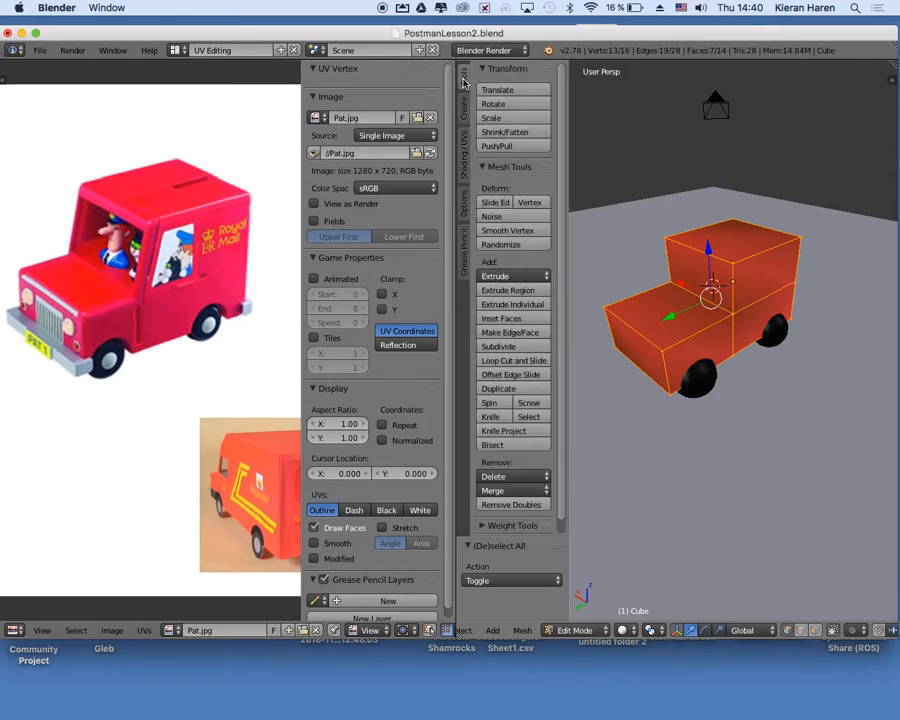
{"action": "left_click", "coordinate": [464, 108]}
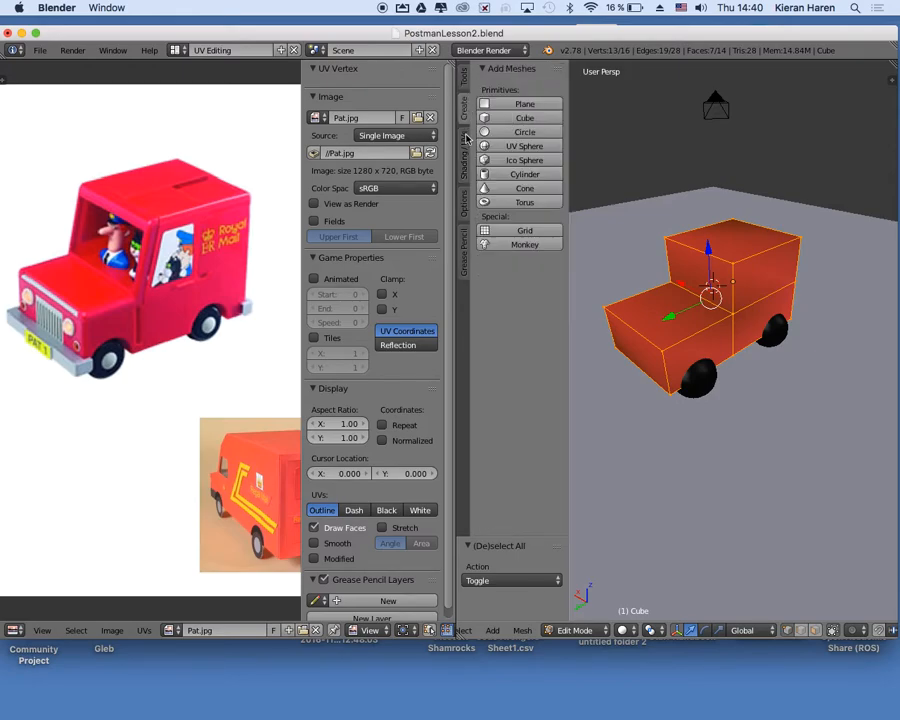
{"action": "left_click", "coordinate": [465, 138]}
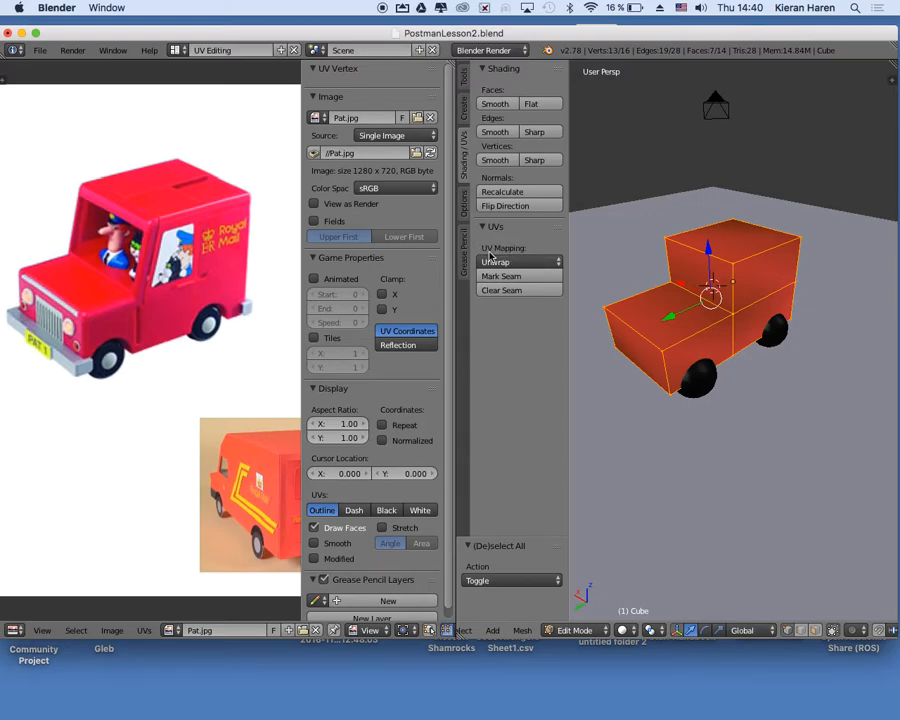
{"action": "left_click", "coordinate": [537, 263]}
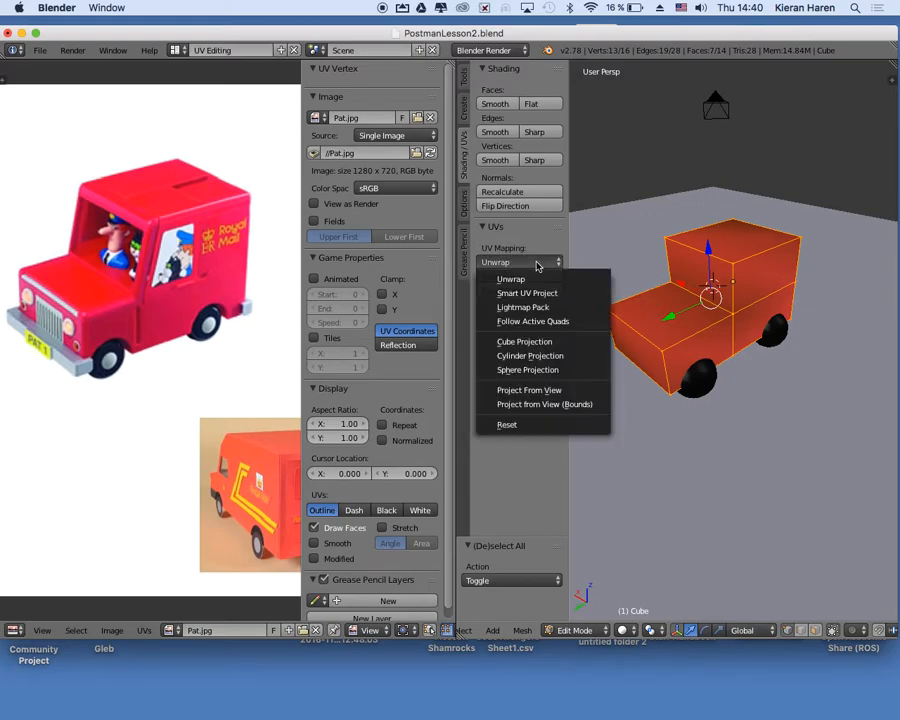
{"action": "left_click", "coordinate": [553, 391]}
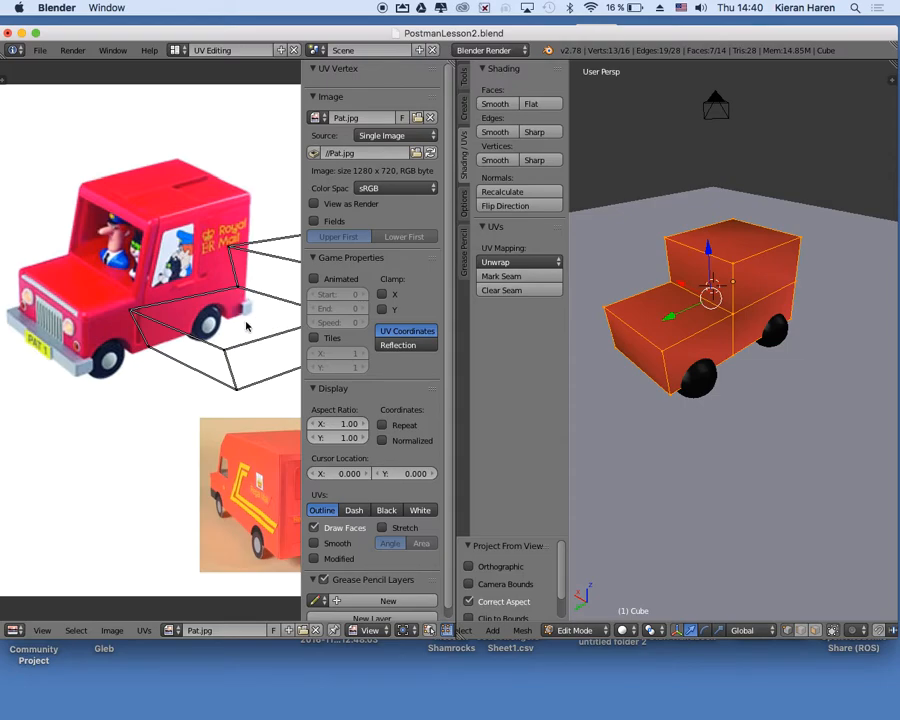
Select the whole UV layout and move it about -0.313 in X and 0.123 in Y onto the left-facing van picture.
{"action": "left_click", "coordinate": [110, 471]}
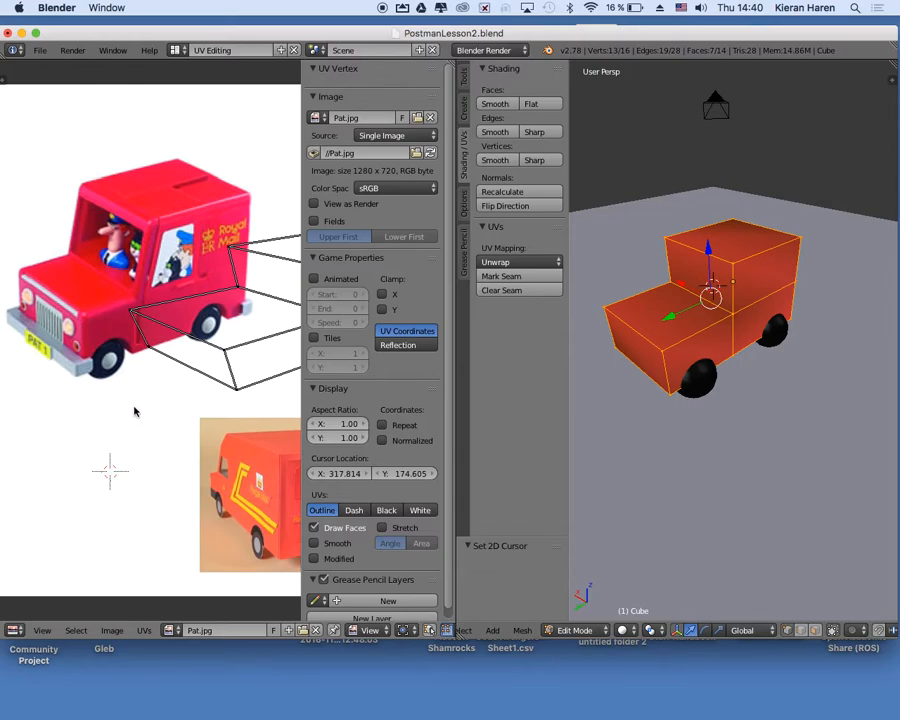
{"action": "scroll", "coordinate": [140, 384], "scroll_direction": "down", "scroll_amount": 1}
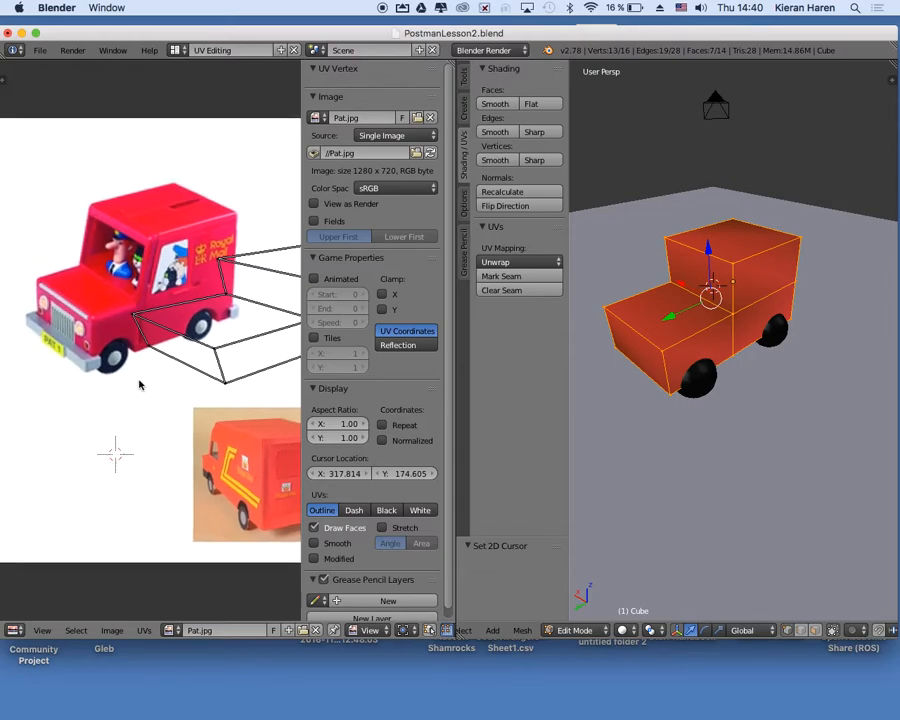
{"action": "scroll", "coordinate": [140, 384], "scroll_direction": "down", "scroll_amount": 2}
{"action": "scroll", "coordinate": [140, 384], "scroll_direction": "up", "scroll_amount": 1}
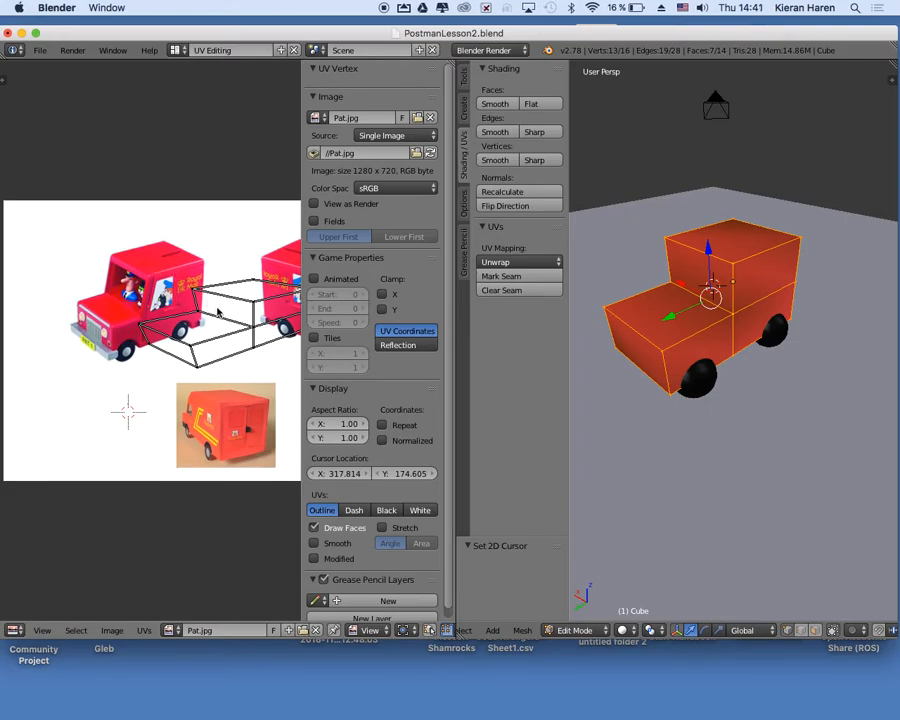
{"action": "key", "text": "a"}
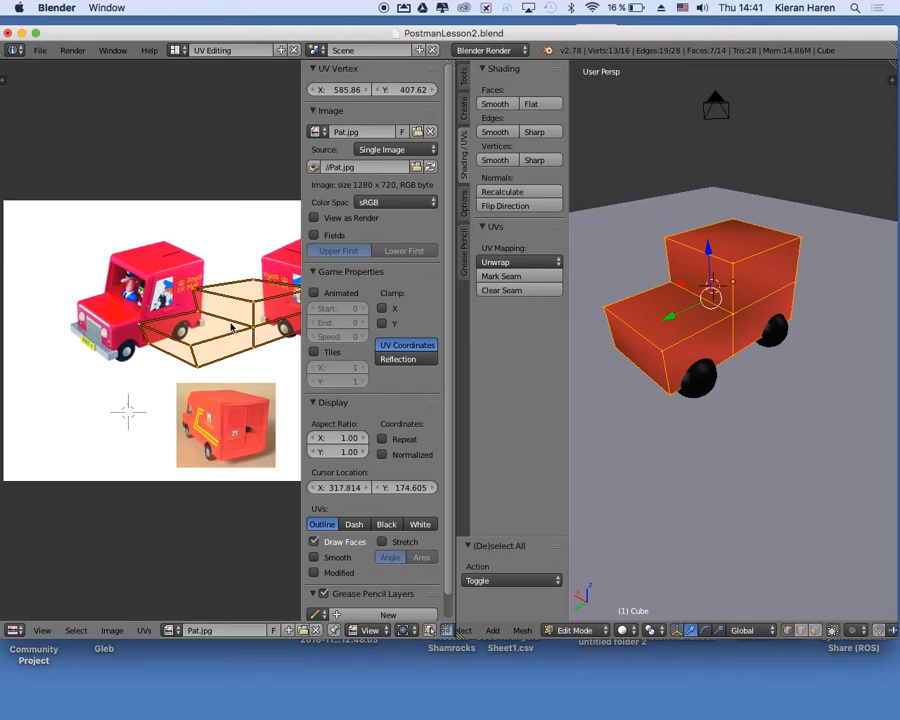
{"action": "key", "text": "g"}
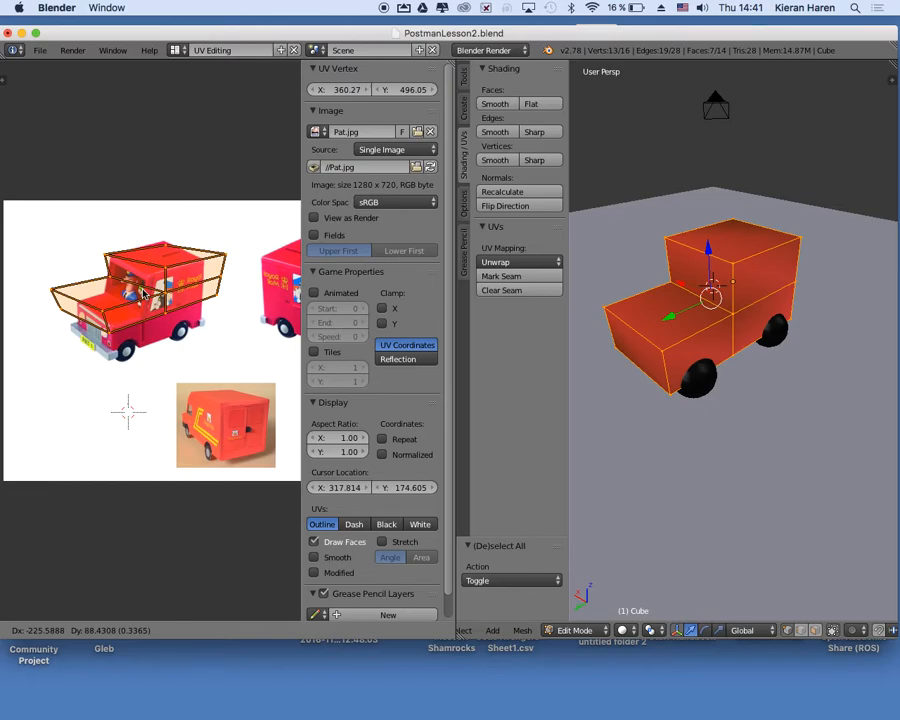
{"action": "left_click", "coordinate": [143, 293]}
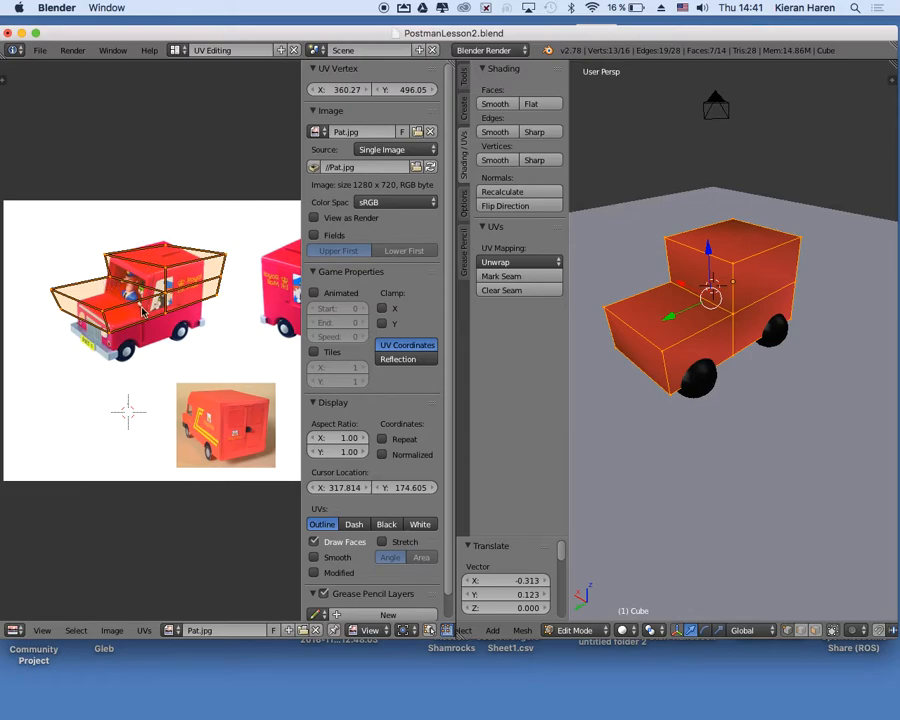
Deselect the UV layout and move the roof's far front corner about 0.025 in X and 0.001 in Y onto the pictured roof corner.
{"action": "key", "text": "a"}
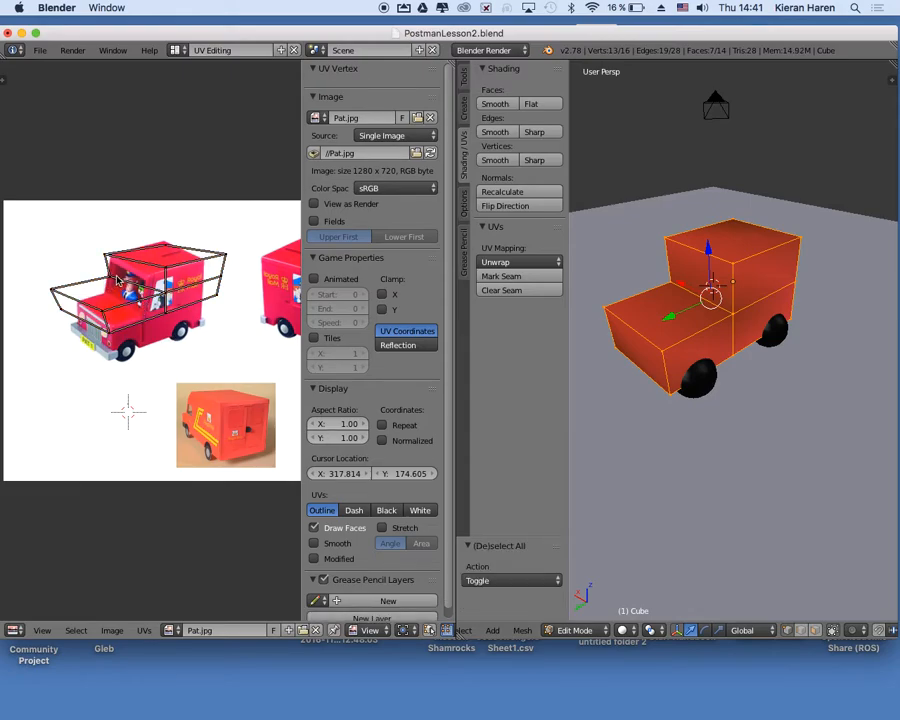
{"action": "right_click", "coordinate": [112, 281]}
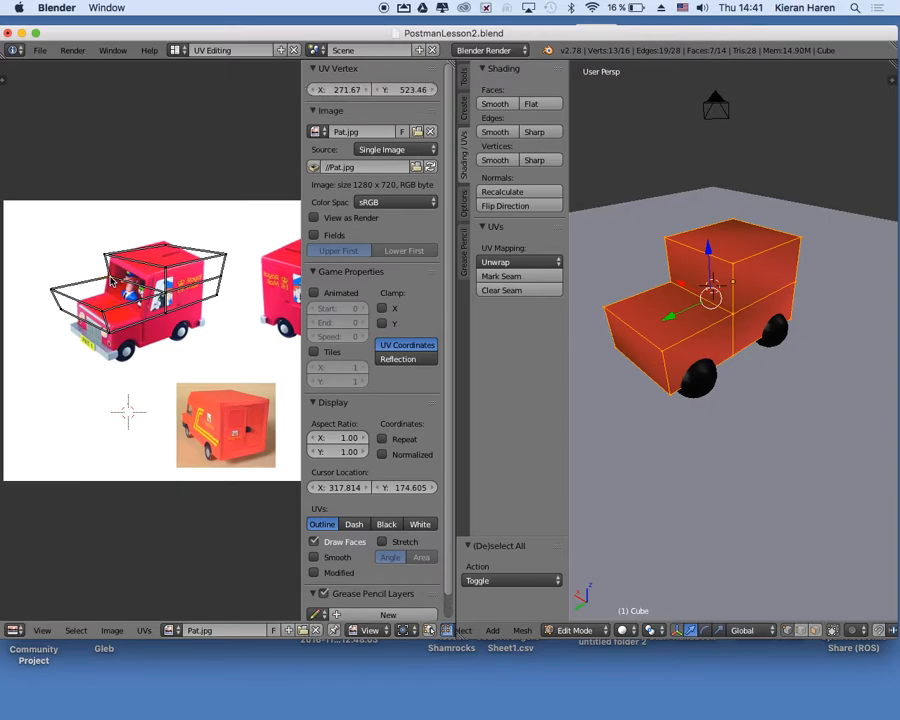
{"action": "right_click", "coordinate": [166, 298]}
{"action": "right_click", "coordinate": [104, 314]}
{"action": "left_click", "coordinate": [105, 326]}
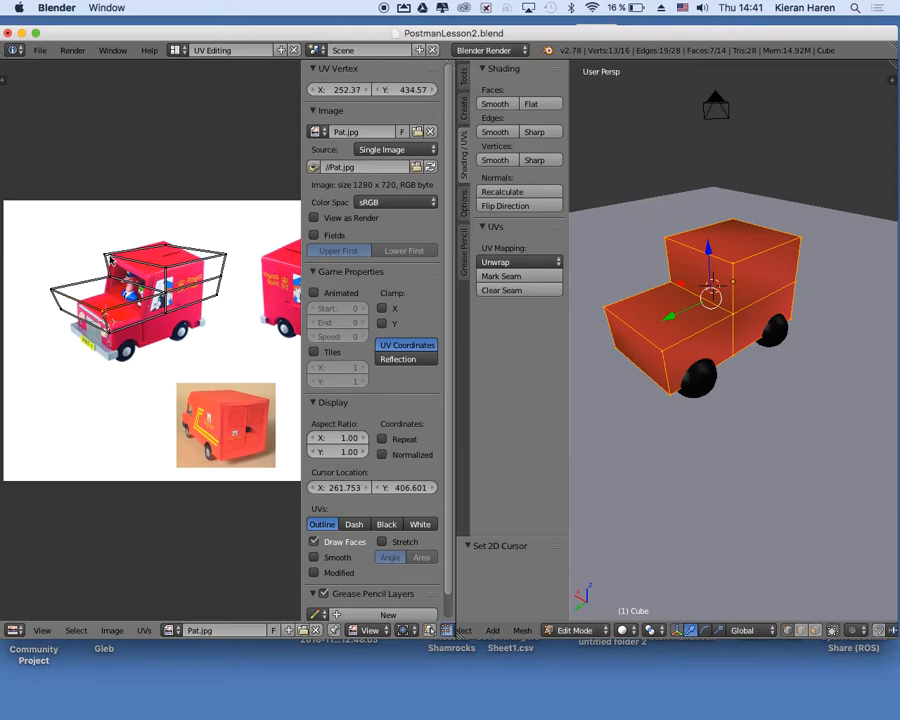
{"action": "scroll", "coordinate": [128, 204], "scroll_direction": "up", "scroll_amount": 2}
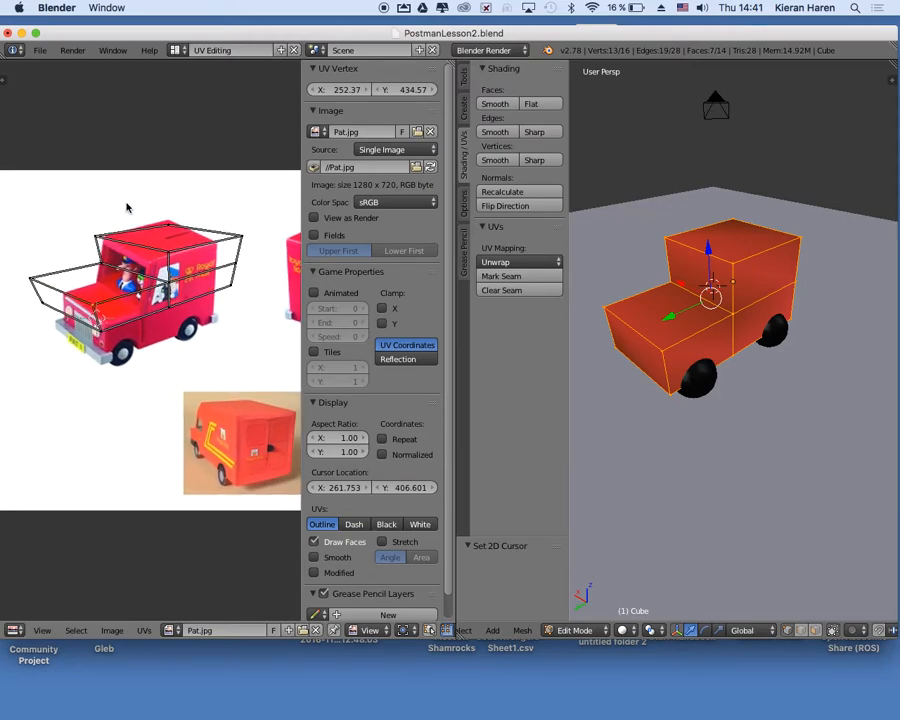
{"action": "scroll", "coordinate": [127, 207], "scroll_direction": "up", "scroll_amount": 2}
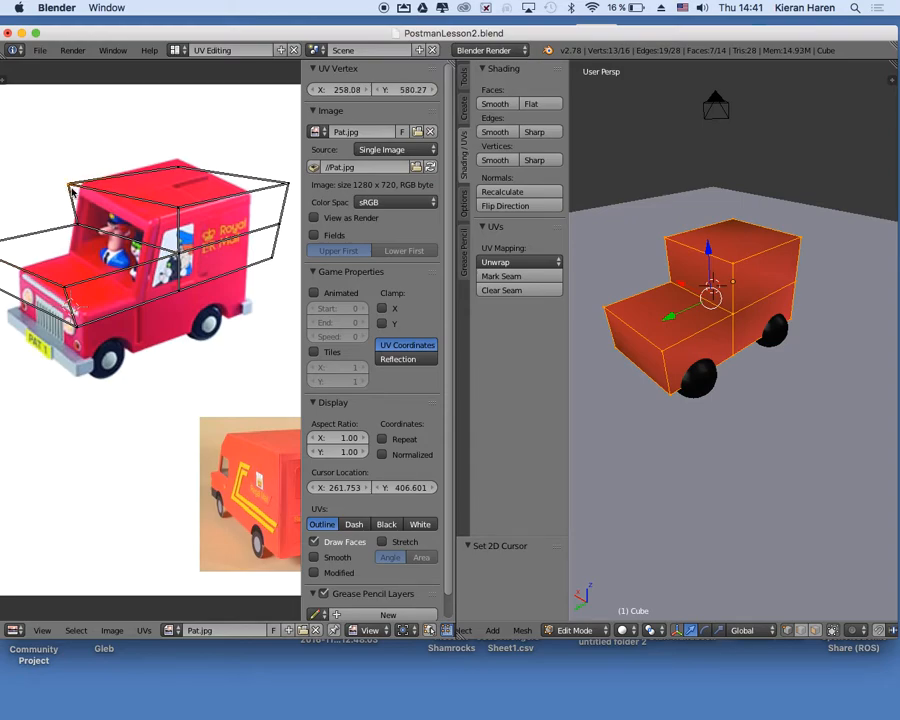
{"action": "key", "text": "g"}
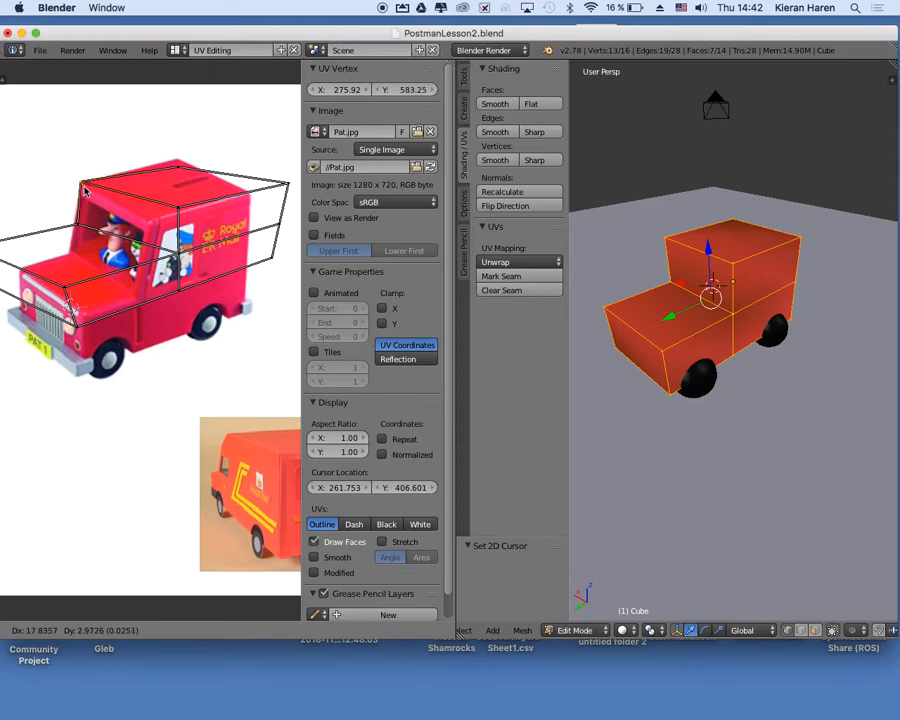
{"action": "left_click", "coordinate": [86, 193]}
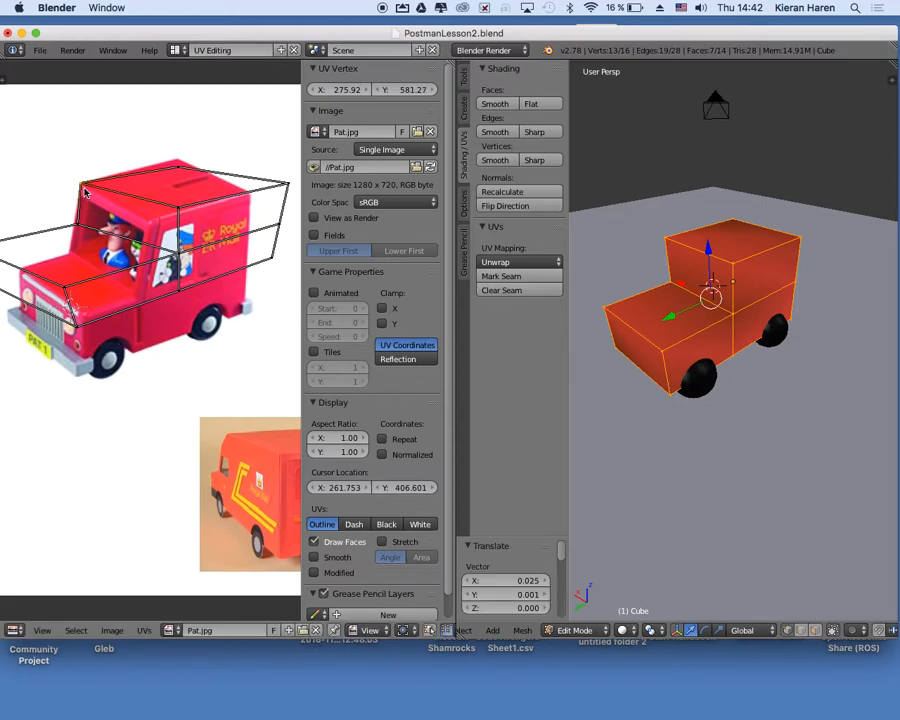
Fit the roof's two rear UV corners to the picture, moving them about (0.001, 0.015) and (-0.069, -0.025).
{"action": "right_click", "coordinate": [179, 170]}
{"action": "key", "text": "g"}
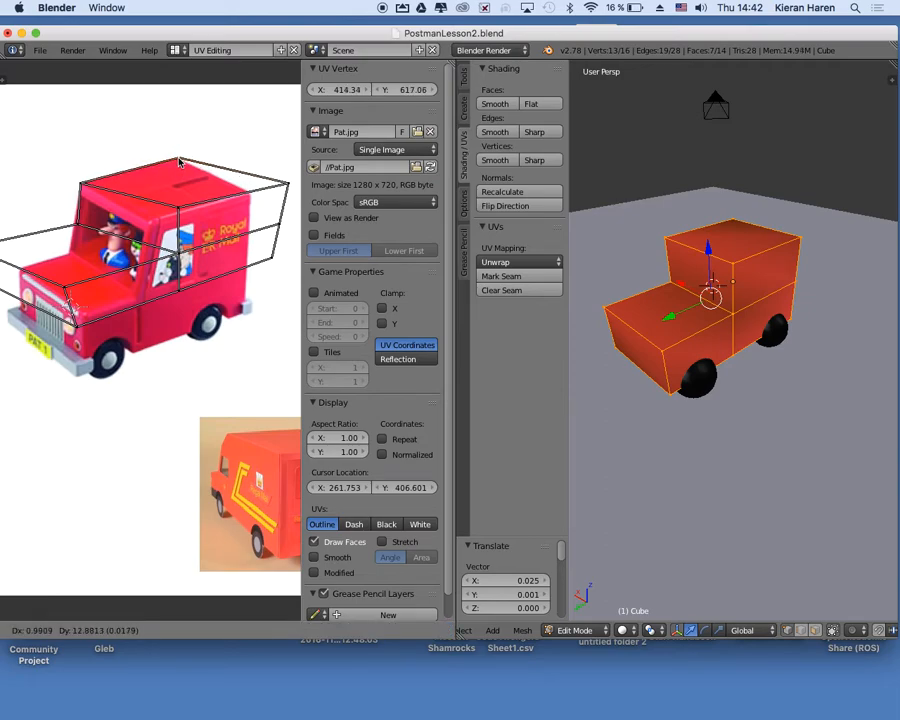
{"action": "left_click", "coordinate": [257, 199]}
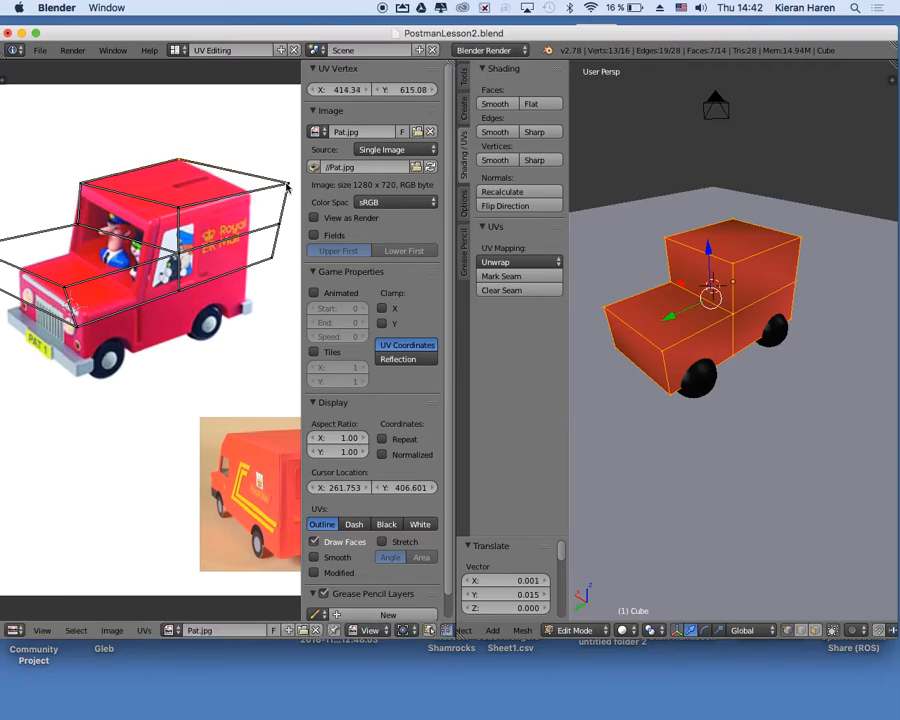
{"action": "key", "text": "g"}
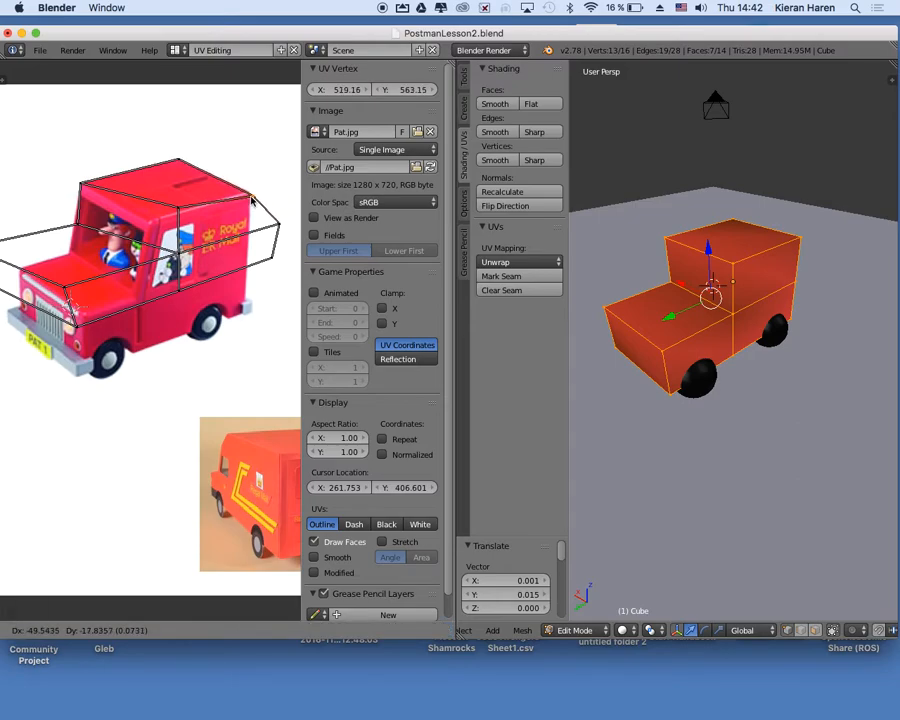
{"action": "left_click", "coordinate": [252, 200]}
Move the roof's near front UV corner about -0.055 in X and -0.026 in Y onto the top of the pictured windscreen pillar.
{"action": "right_click", "coordinate": [179, 214]}
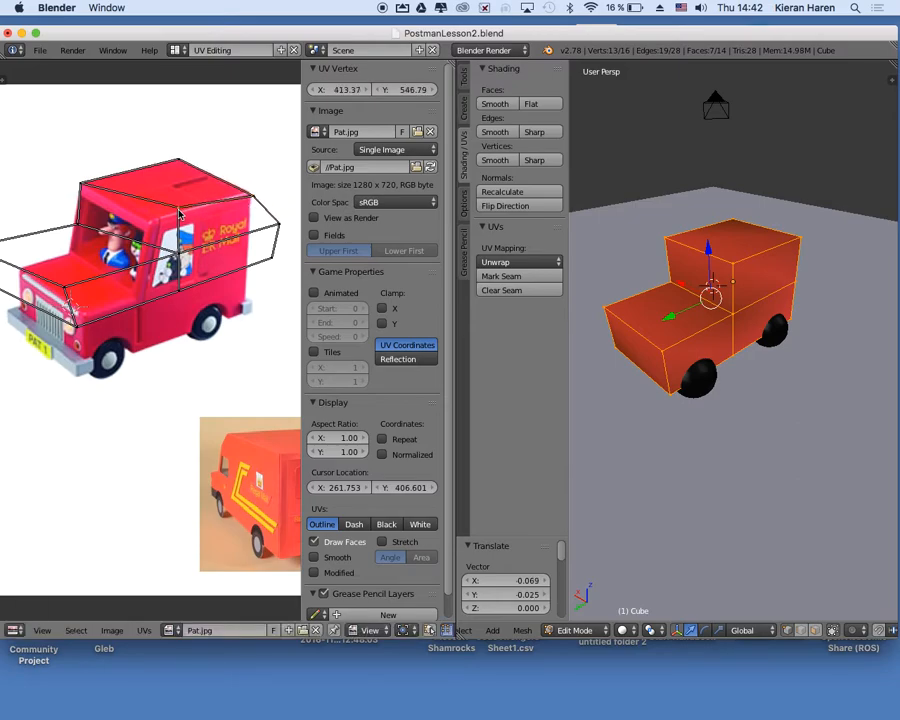
{"action": "key", "text": "g"}
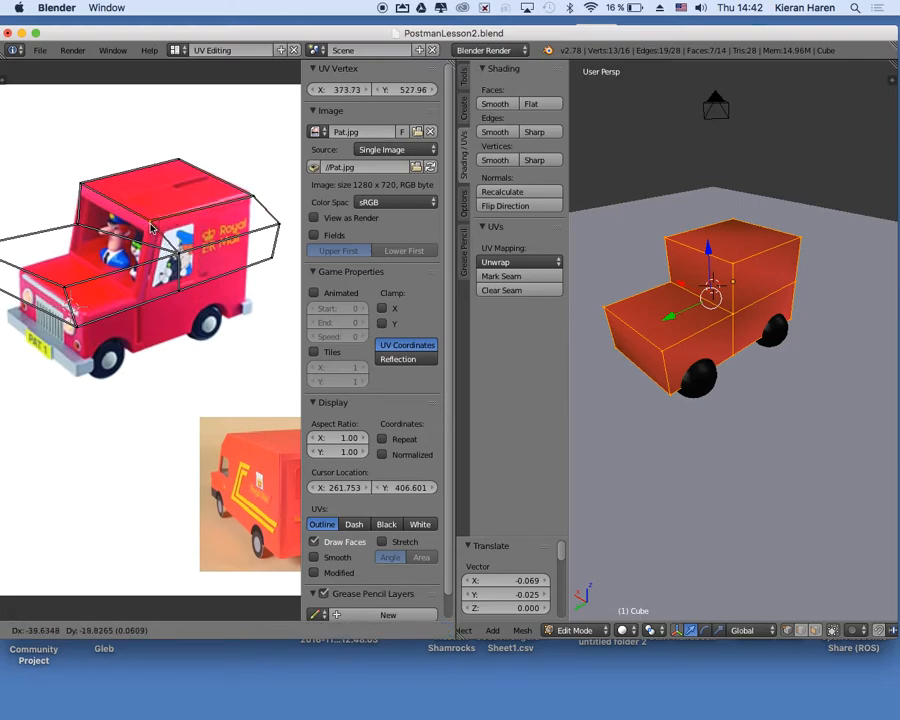
{"action": "left_click", "coordinate": [152, 228]}
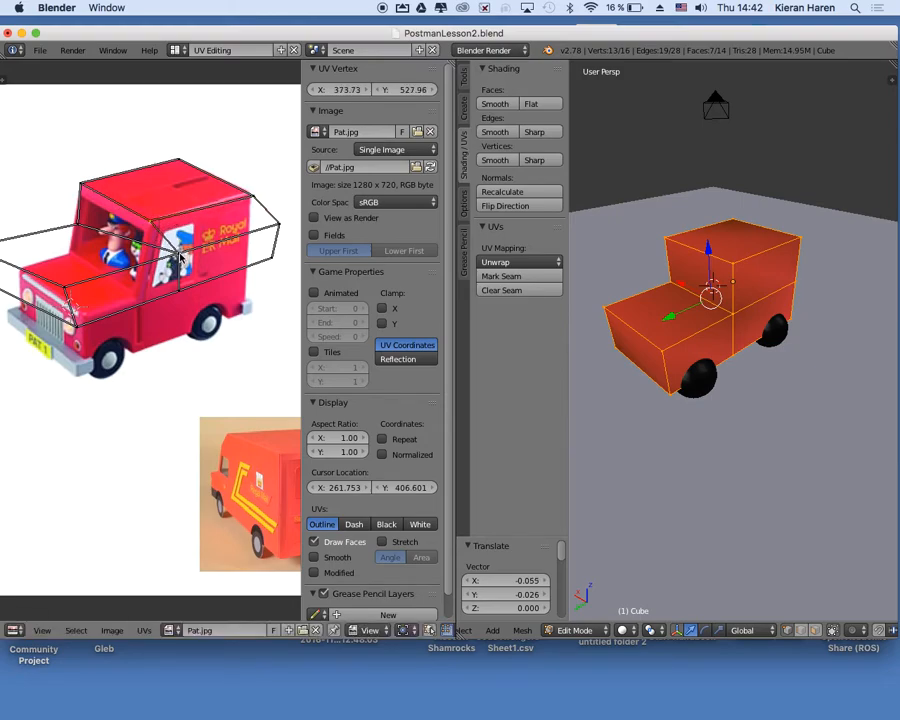
Move the windscreen's near bottom UV corner about -0.077 in X and -0.077 in Y to where the pictured bonnet meets the cab.
{"action": "right_click", "coordinate": [179, 257]}
{"action": "key", "text": "g"}
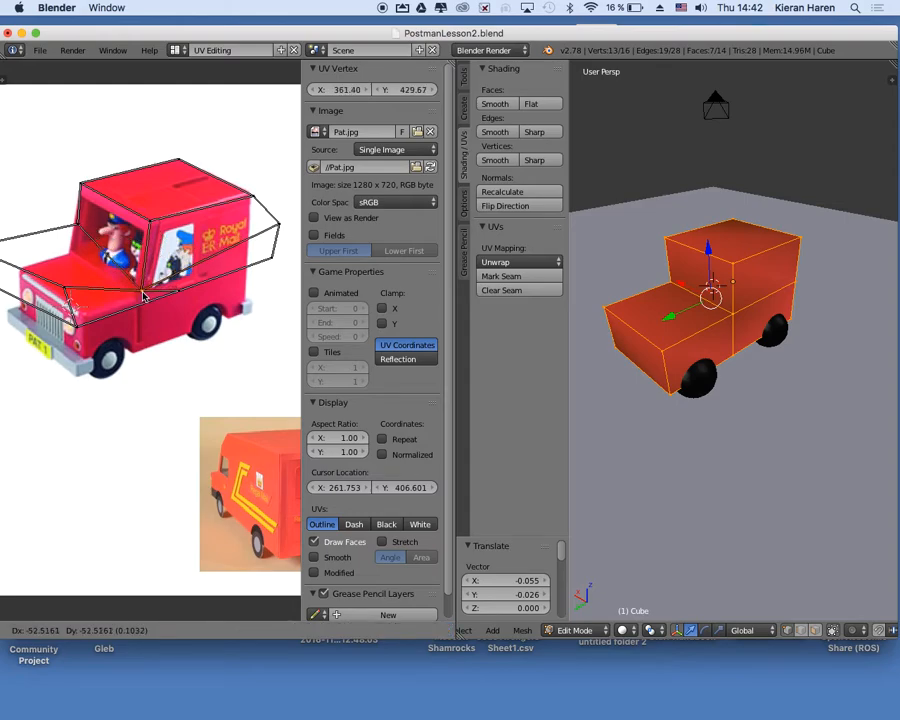
{"action": "key", "text": "Escape"}
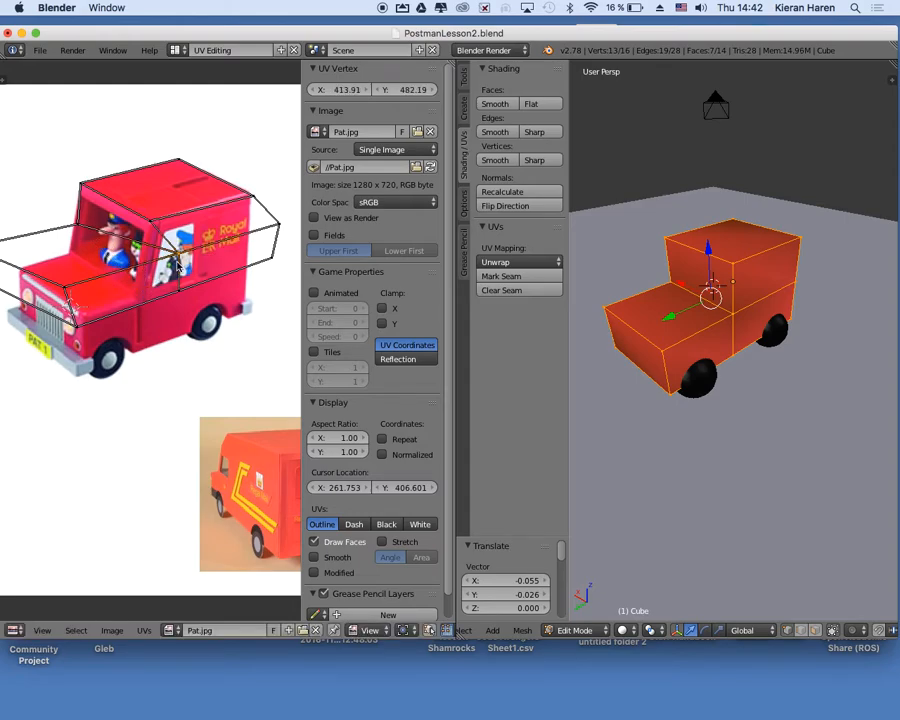
{"action": "key", "text": "g"}
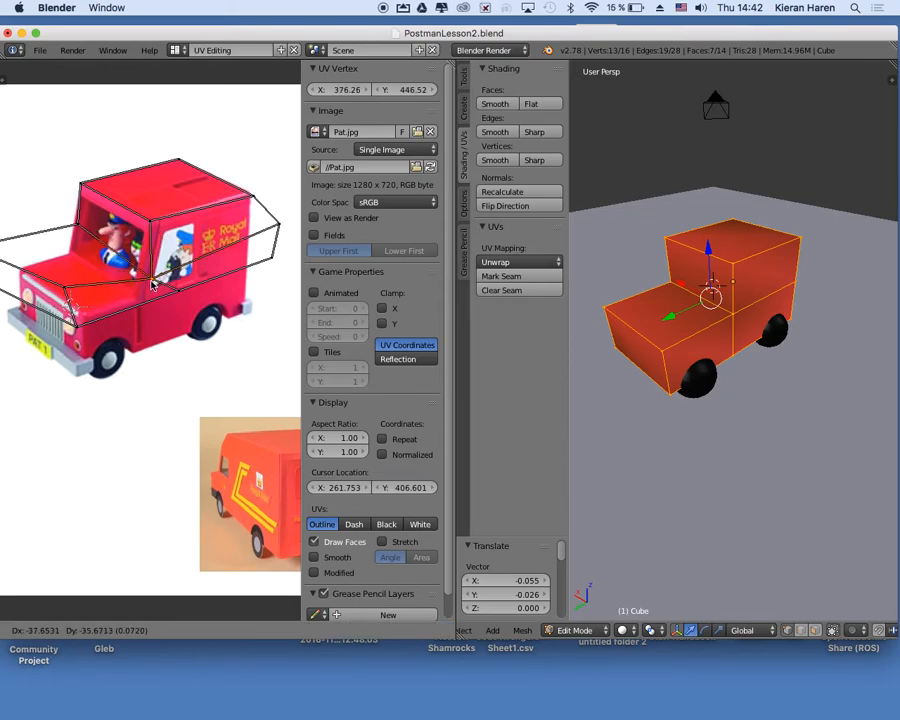
{"action": "left_click", "coordinate": [140, 298]}
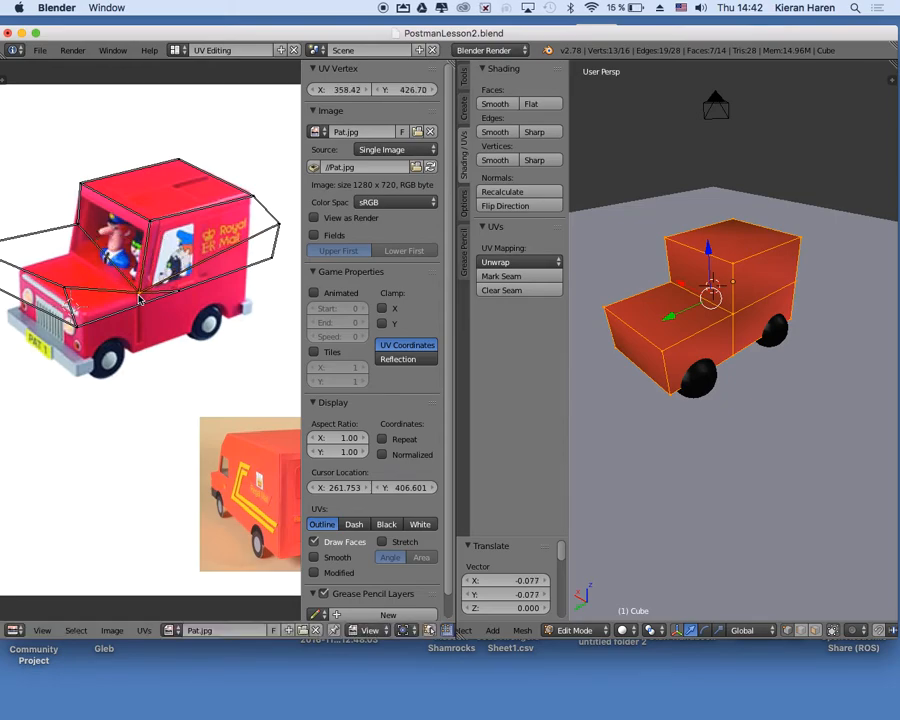
Move the windscreen's far bottom UV corner about -0.011 in X and -0.048 in Y onto the far end of the pictured windscreen base.
{"action": "right_click", "coordinate": [76, 226]}
{"action": "key", "text": "g"}
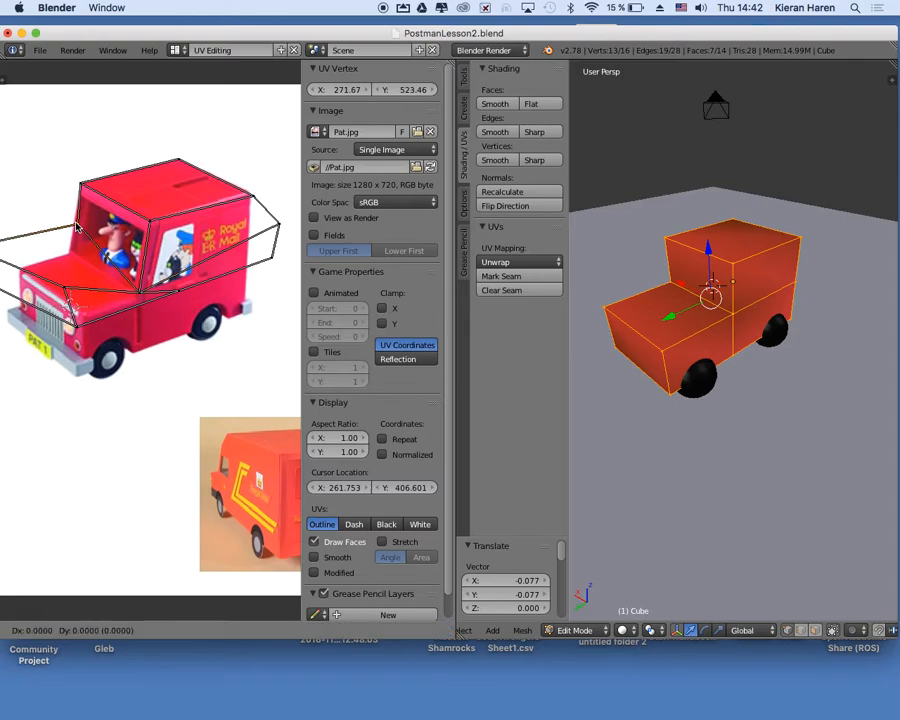
{"action": "right_click", "coordinate": [69, 248]}
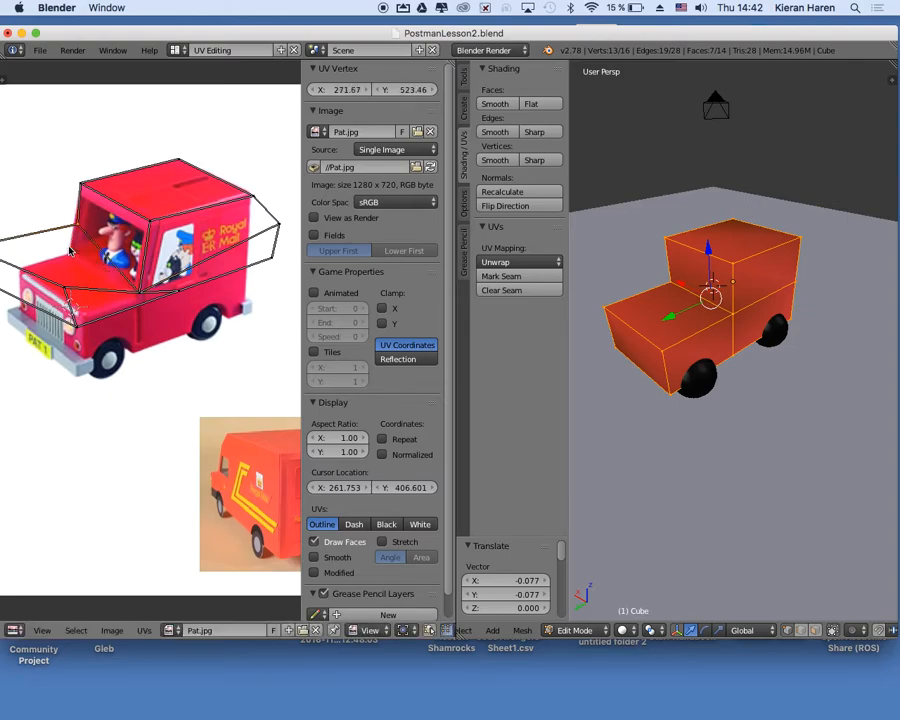
{"action": "key", "text": "g"}
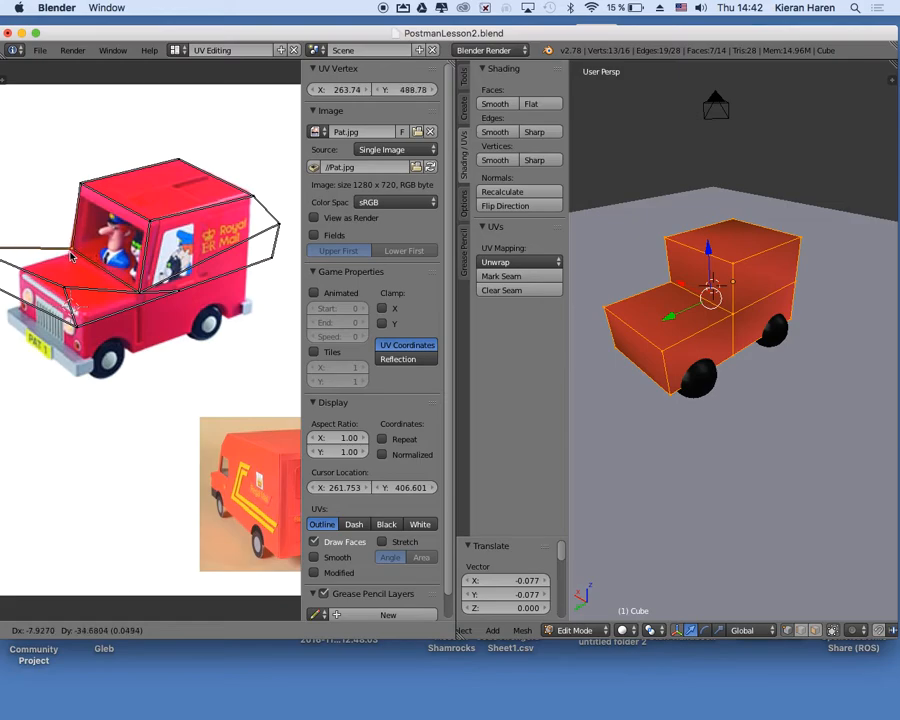
{"action": "left_click", "coordinate": [70, 256]}
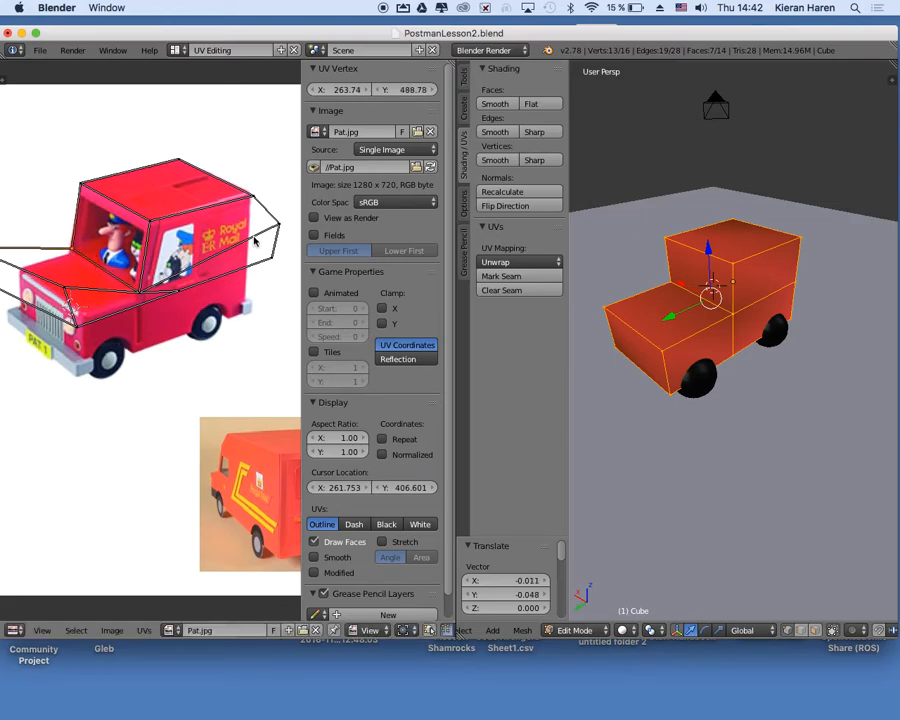
Move the bottom UV vertex below the windscreen pillar about -0.077 in X and -0.117 in Y onto the pictured van's lower side edge.
{"action": "right_click", "coordinate": [177, 296]}
{"action": "key", "text": "g"}
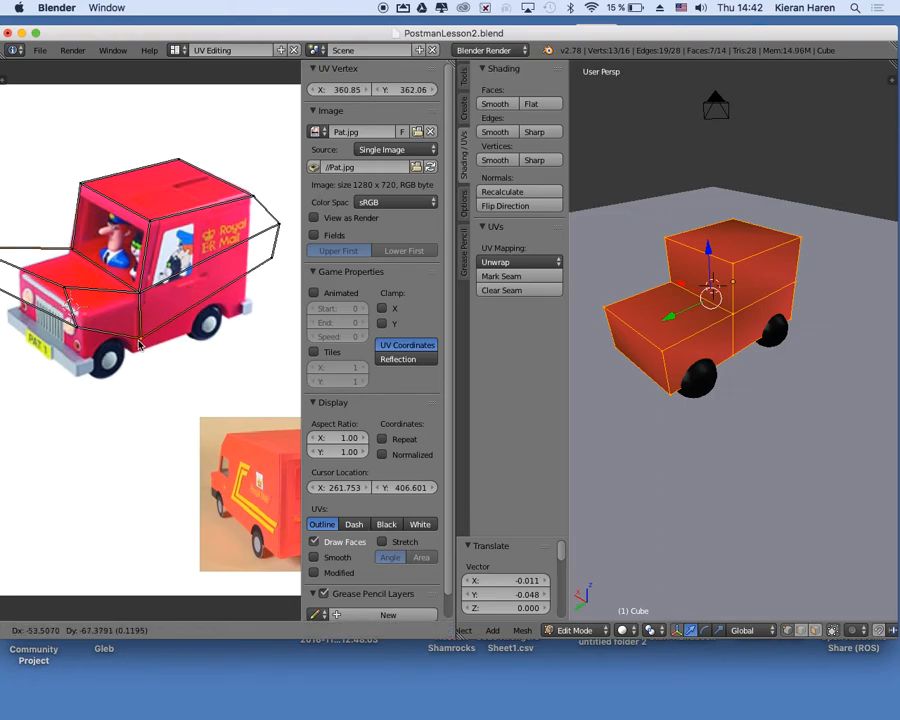
{"action": "left_click", "coordinate": [138, 357]}
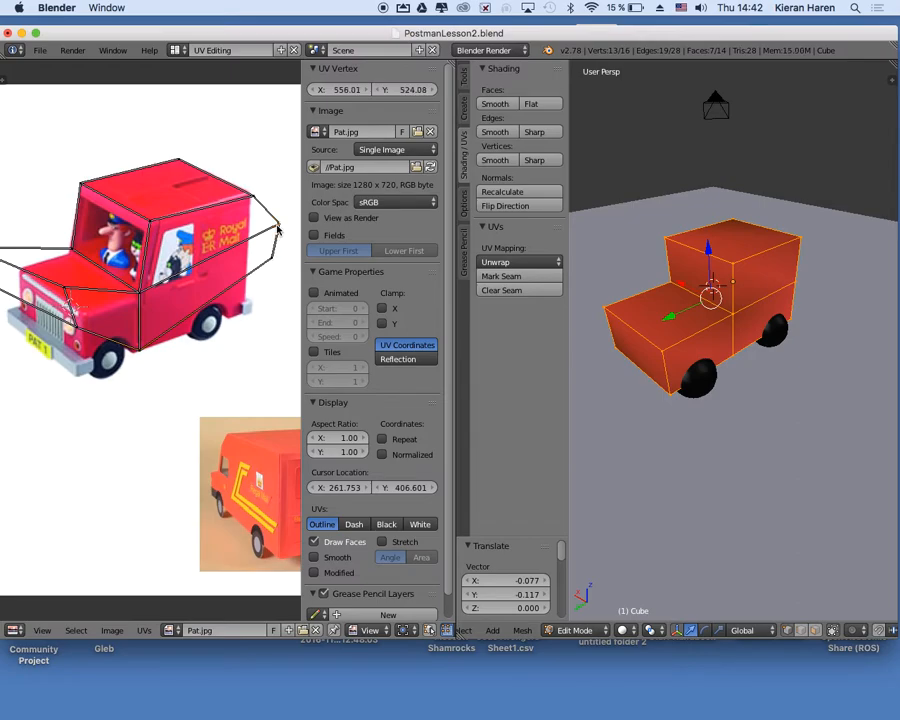
Fit the side's middle and bottom rear UV vertices to the pictured rear edge, moving the middle one about (-0.066, -0.077).
{"action": "key", "text": "g"}
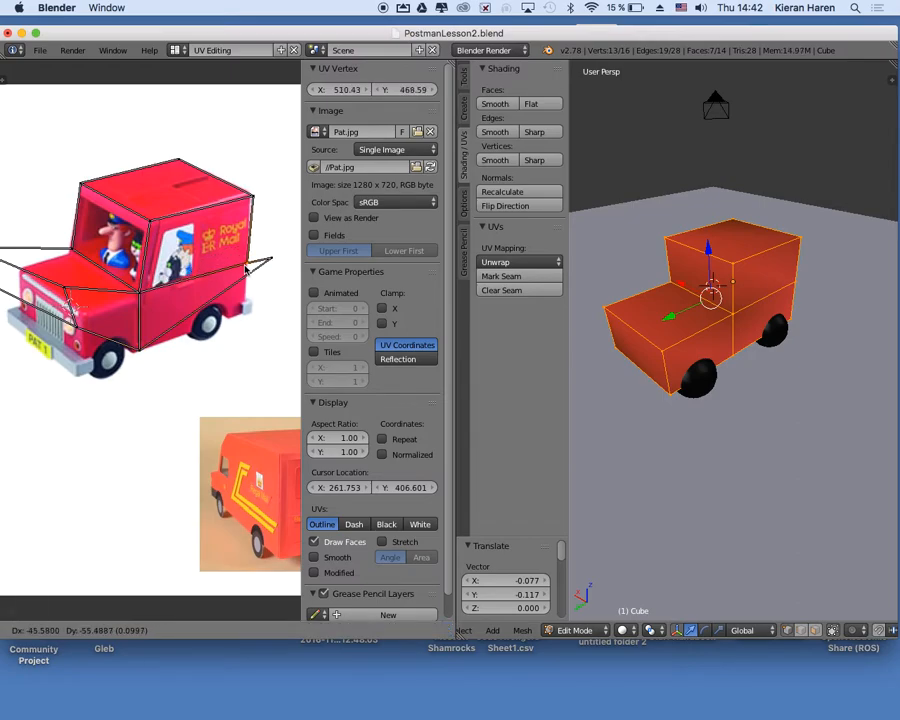
{"action": "left_click", "coordinate": [268, 264]}
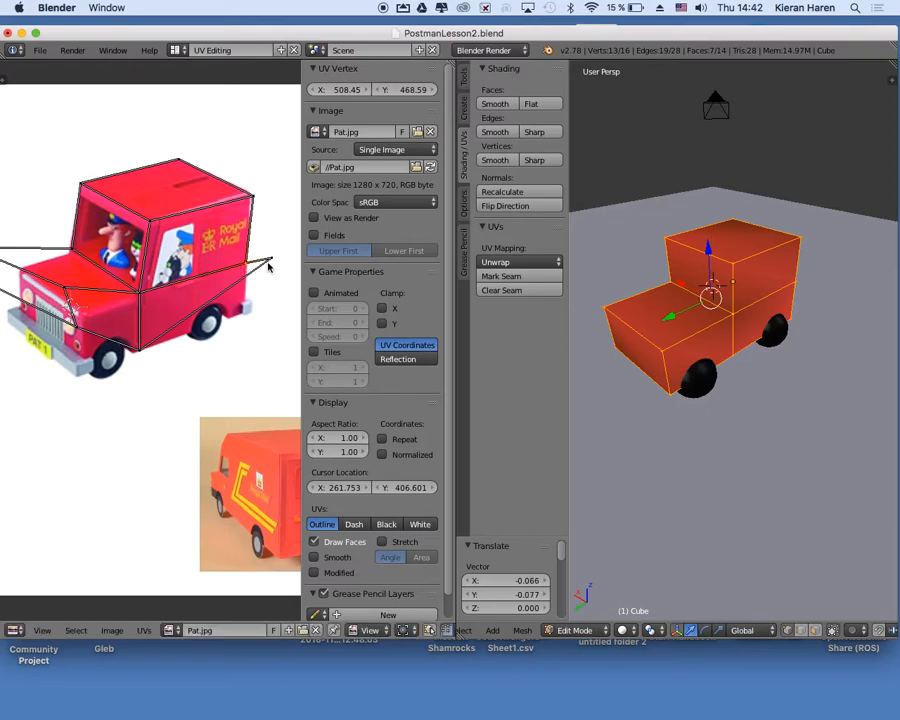
{"action": "key", "text": "g"}
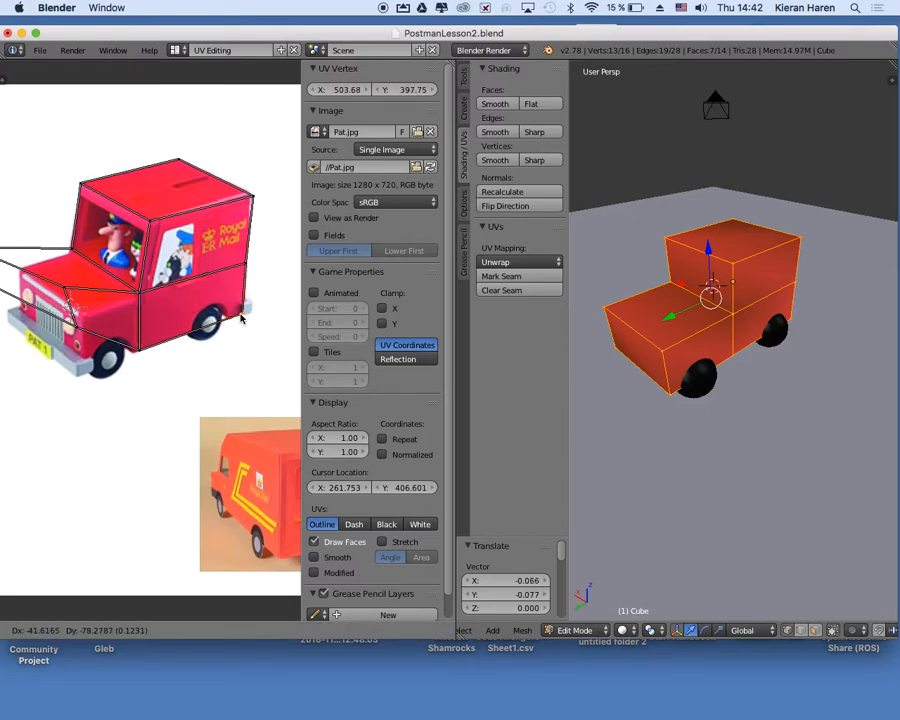
{"action": "key", "text": "Escape"}
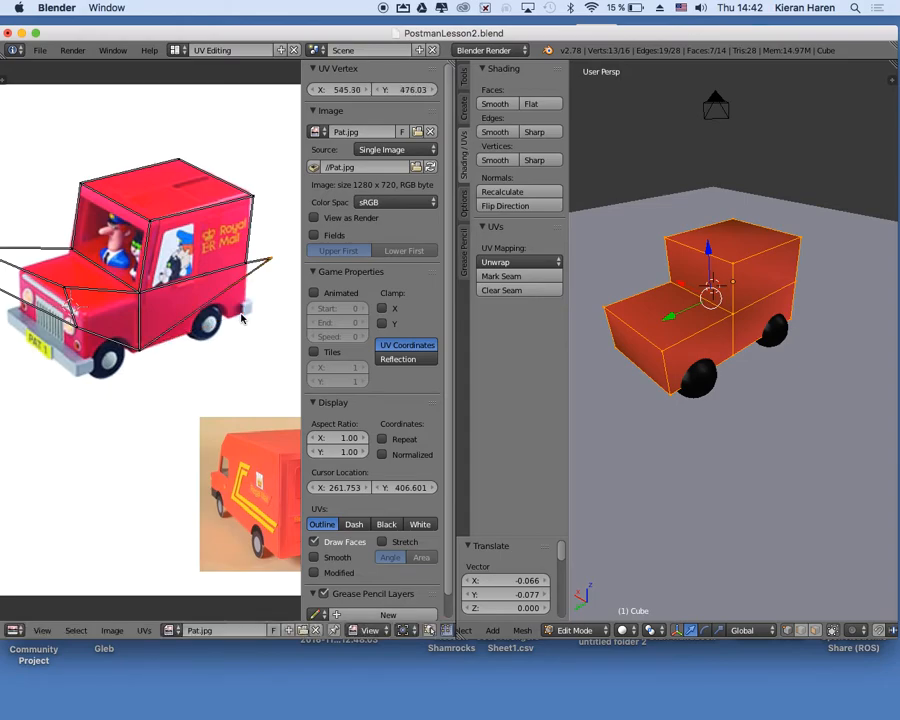
{"action": "key", "text": "g"}
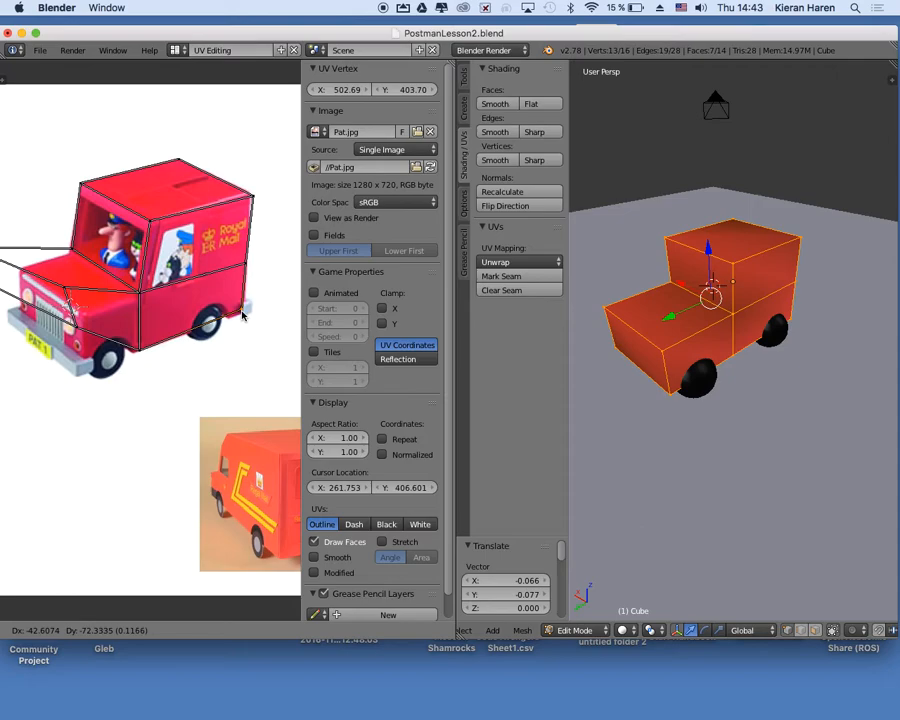
{"action": "left_click", "coordinate": [244, 315]}
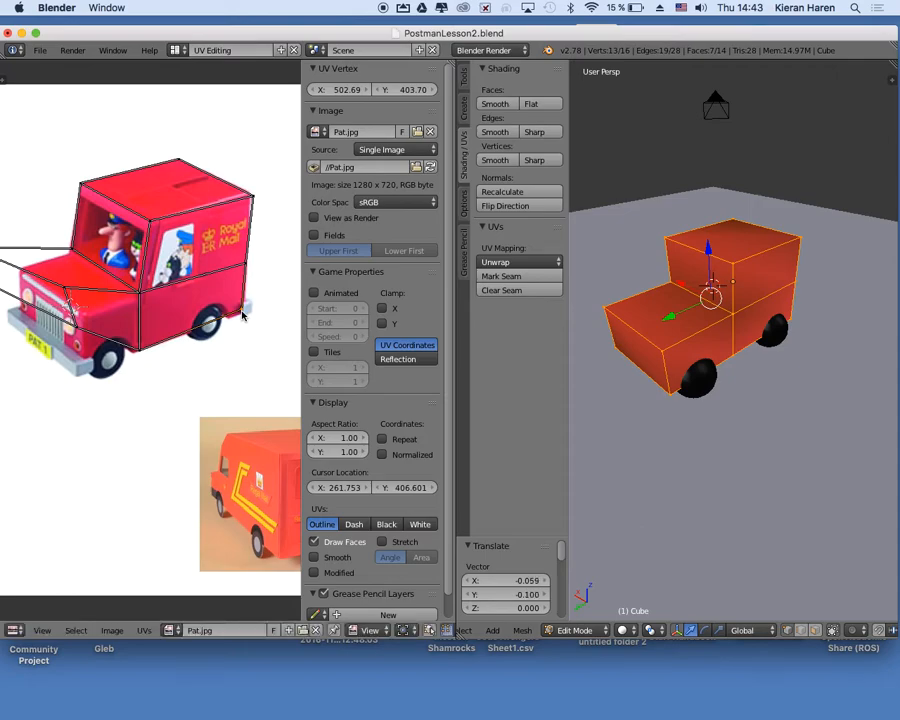
Fit the near front edge's UV vertices to the picture, moving the bottom one about (0.003, -0.088) and the top one about (0.030, -0.047).
{"action": "right_click", "coordinate": [77, 333]}
{"action": "key", "text": "g"}
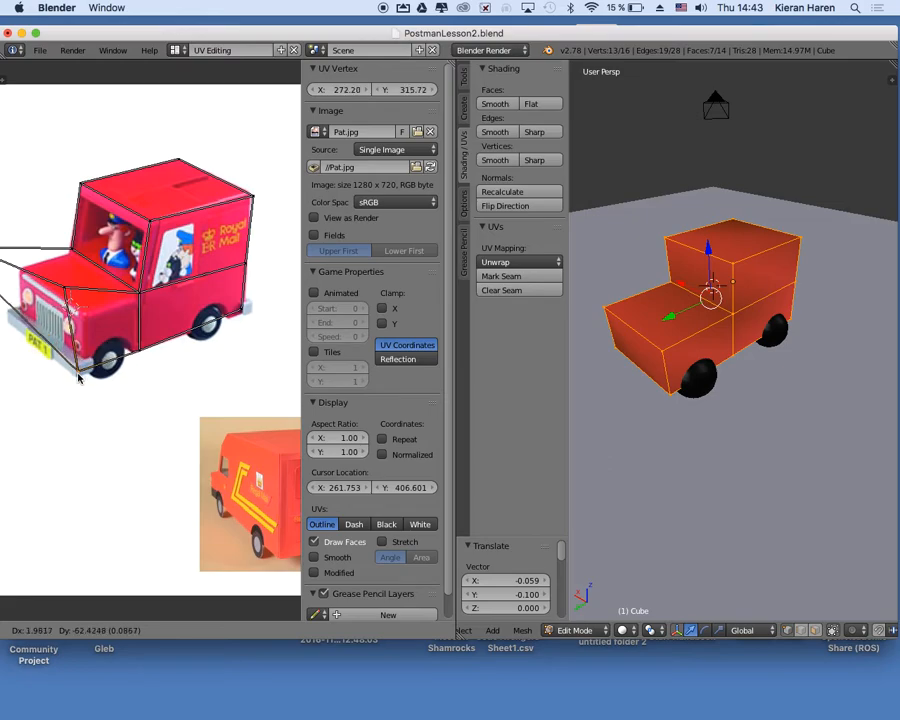
{"action": "left_click", "coordinate": [79, 377]}
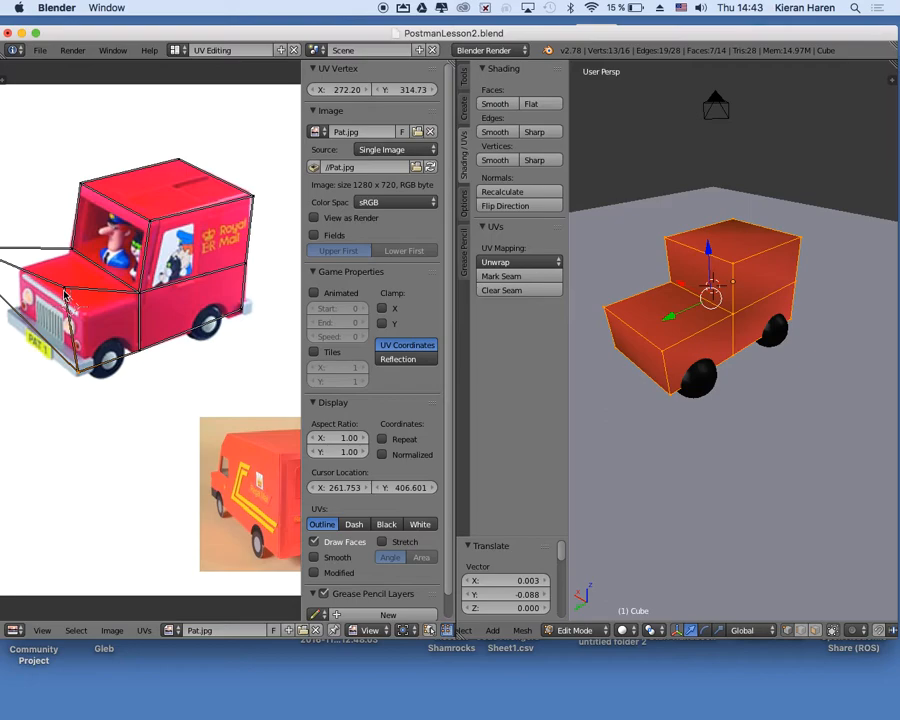
{"action": "key", "text": "g"}
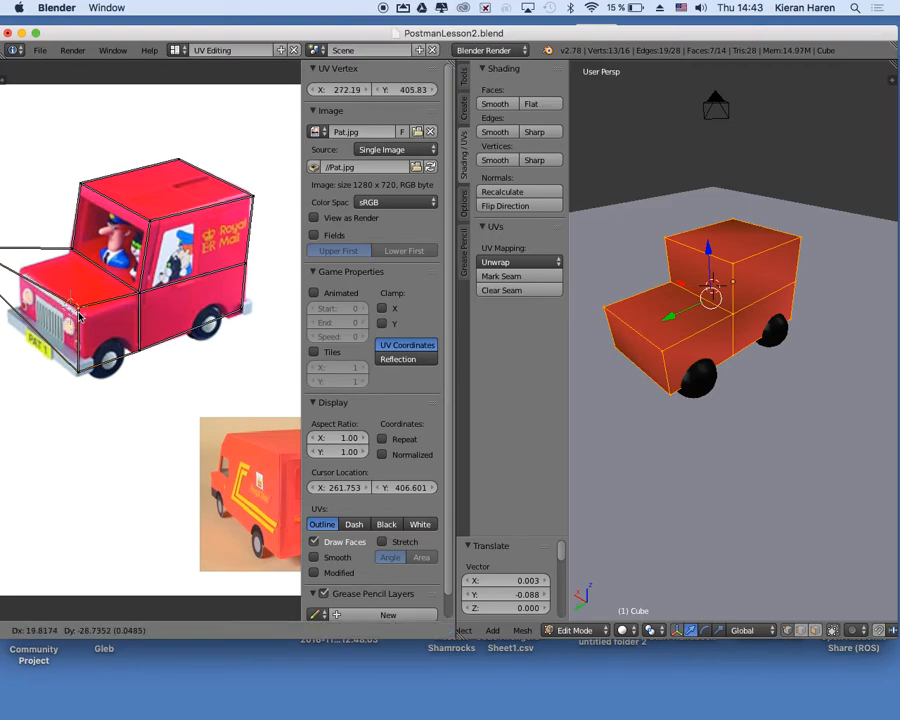
{"action": "left_click", "coordinate": [66, 314]}
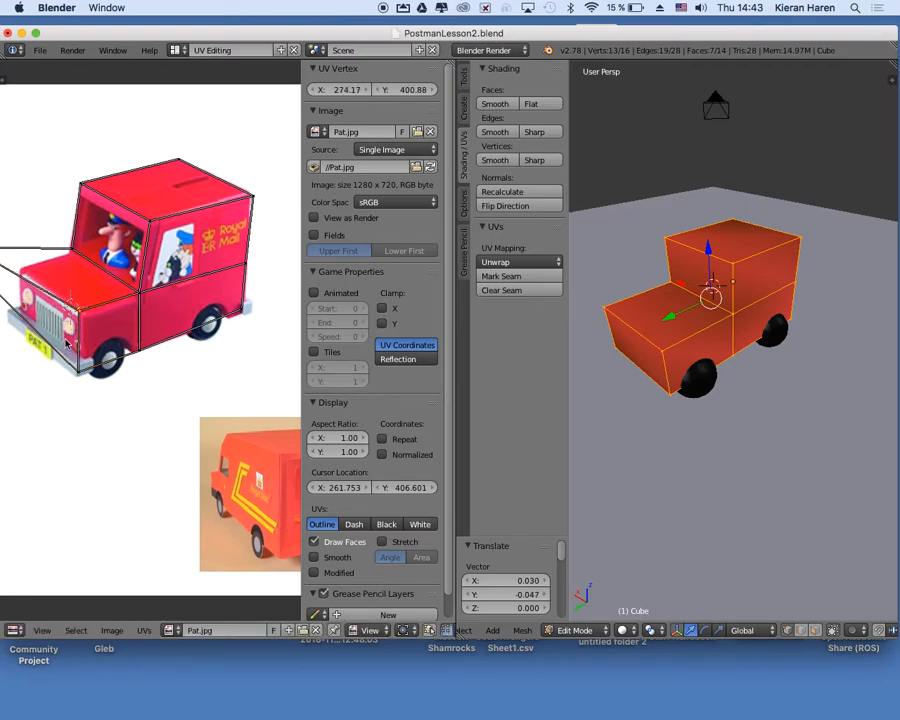
Fit the far front edge's UV vertices to the picture, moving the top one about (0.089, -0.051) and the bottom one about (0.054, -0.076).
{"action": "scroll", "coordinate": [66, 343], "scroll_direction": "down", "scroll_amount": 1}
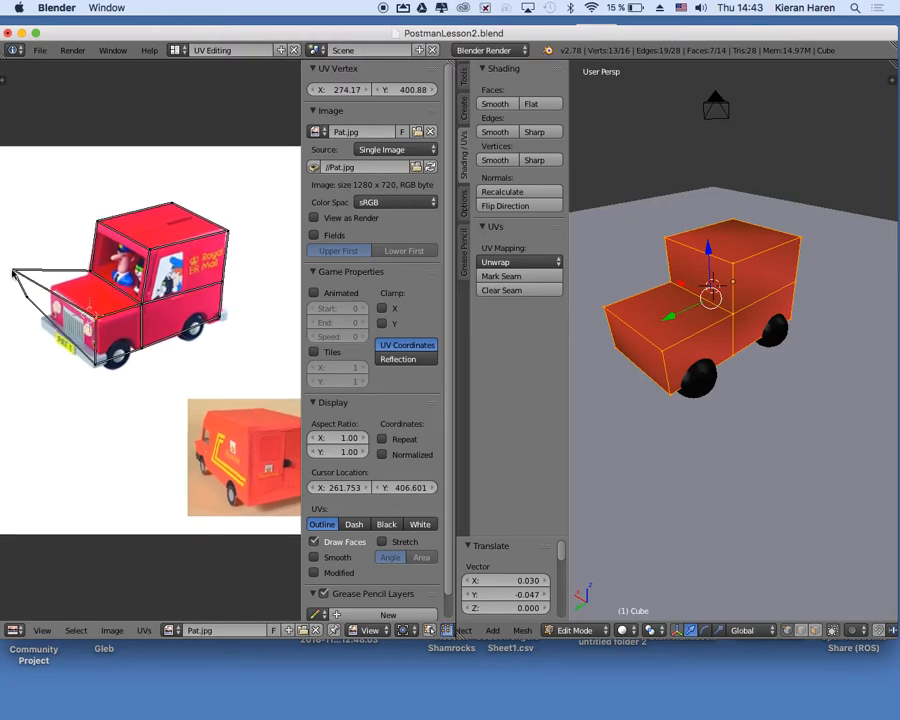
{"action": "key", "text": "g"}
{"action": "key", "text": "Escape"}
{"action": "right_click", "coordinate": [14, 272]}
{"action": "key", "text": "g"}
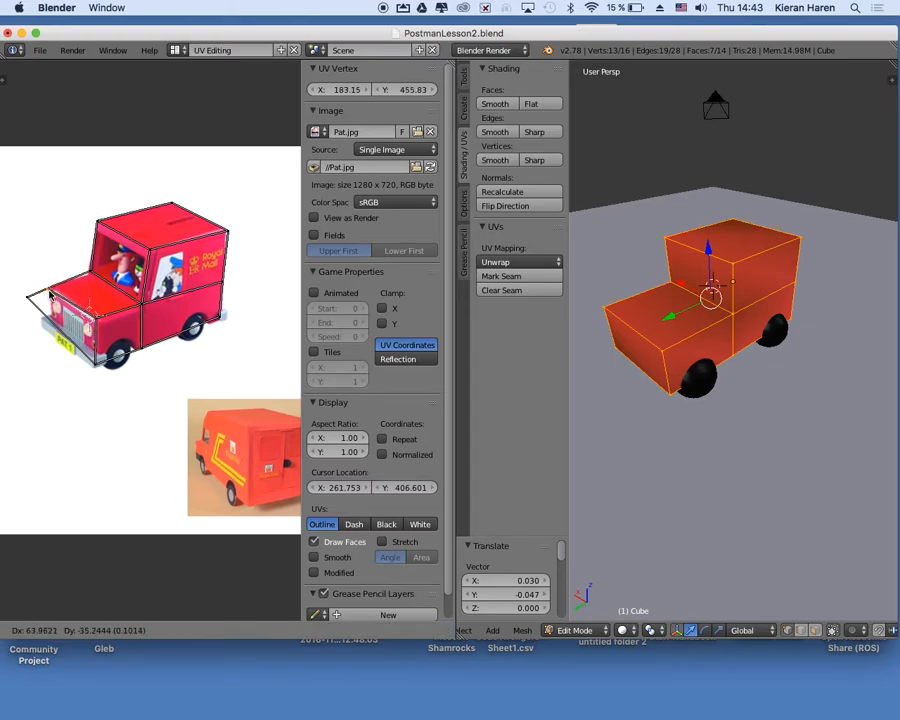
{"action": "left_click", "coordinate": [50, 296]}
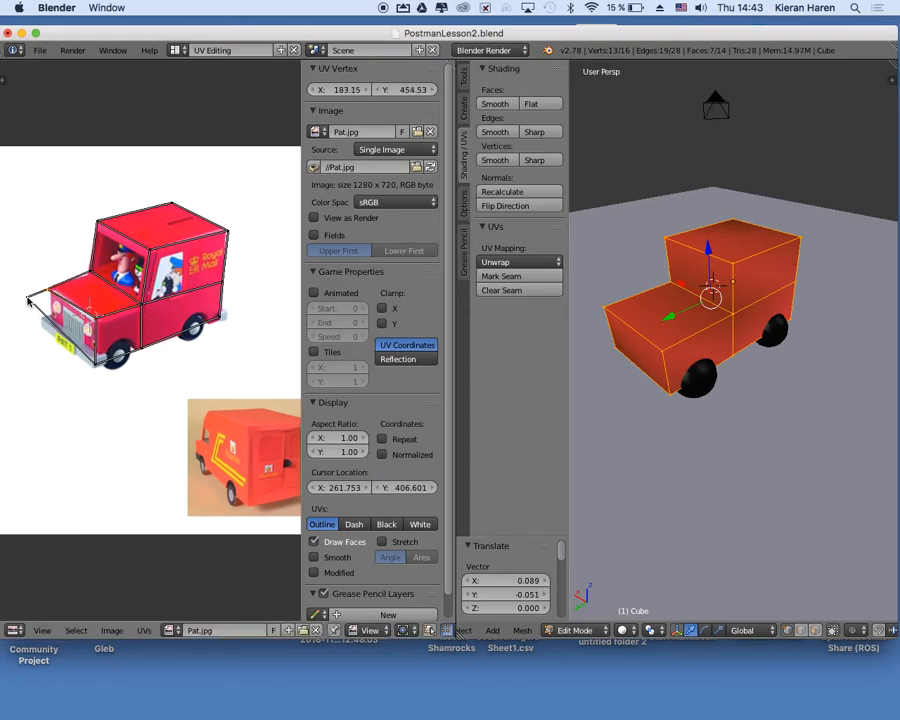
{"action": "key", "text": "g"}
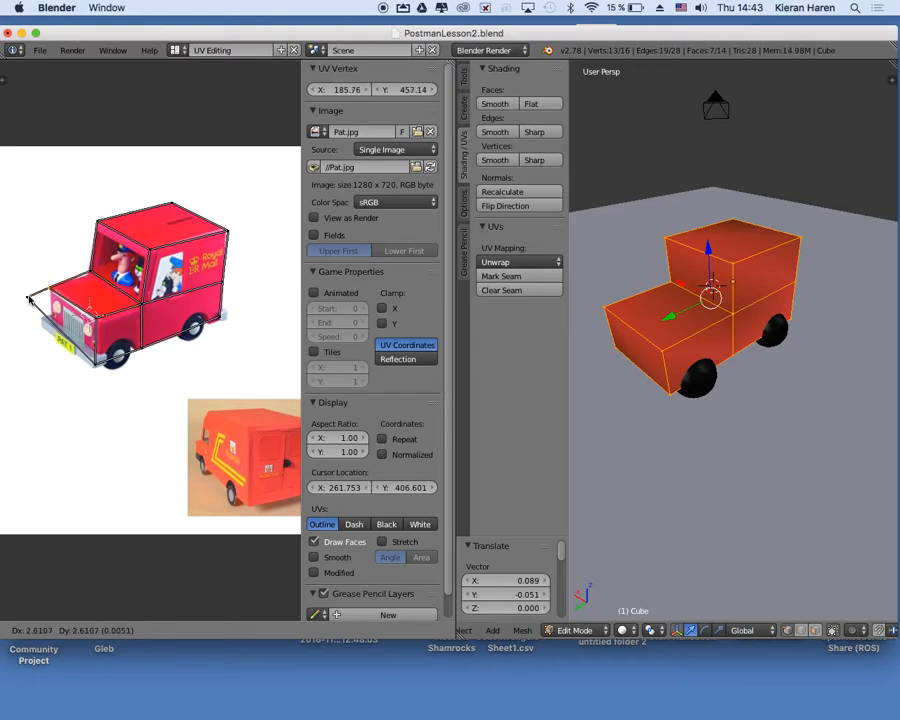
{"action": "left_click", "coordinate": [28, 296]}
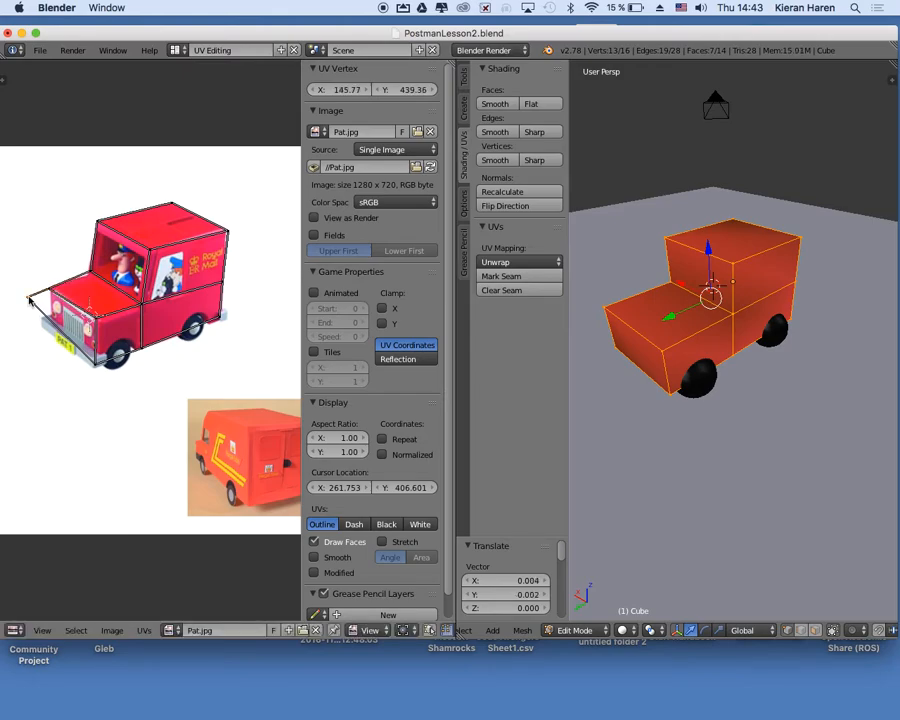
{"action": "key", "text": "g"}
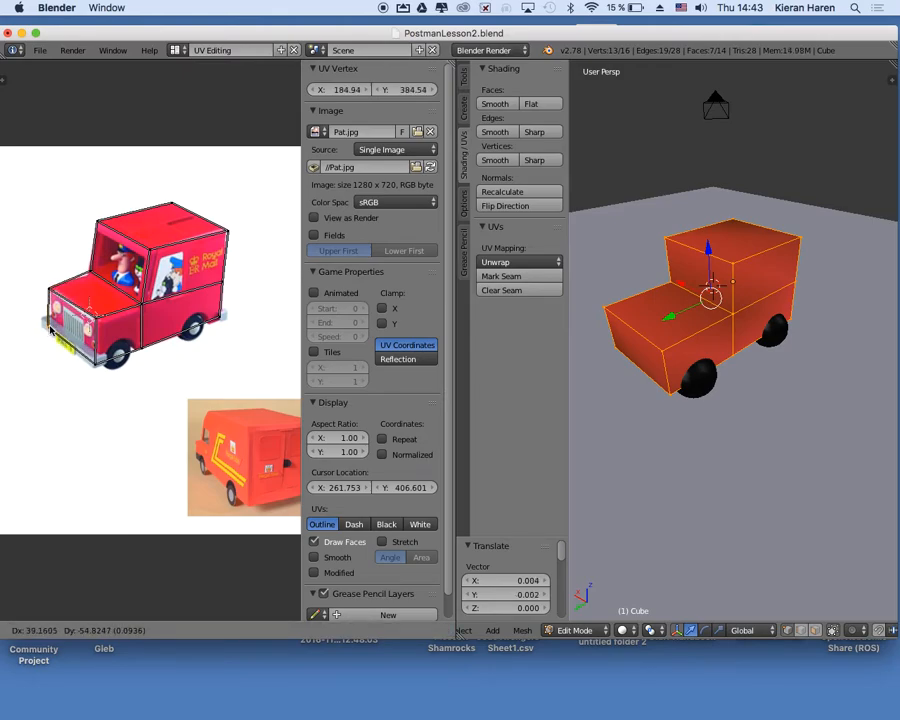
{"action": "left_click", "coordinate": [50, 330]}
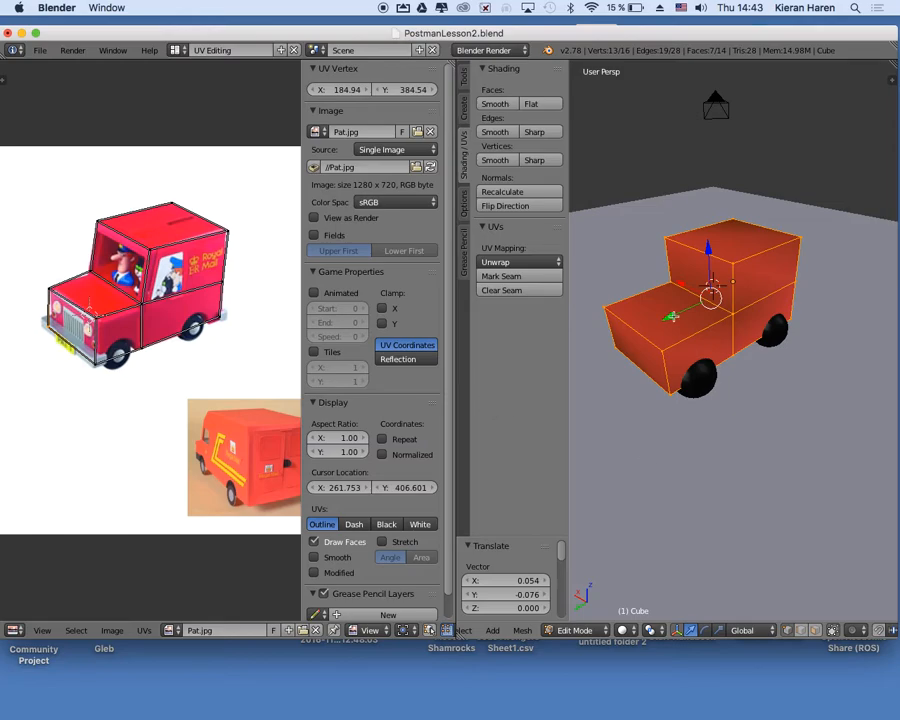
Set the 3D view's shading method to Texture to show the van picture on the model.
{"action": "left_click", "coordinate": [624, 630]}
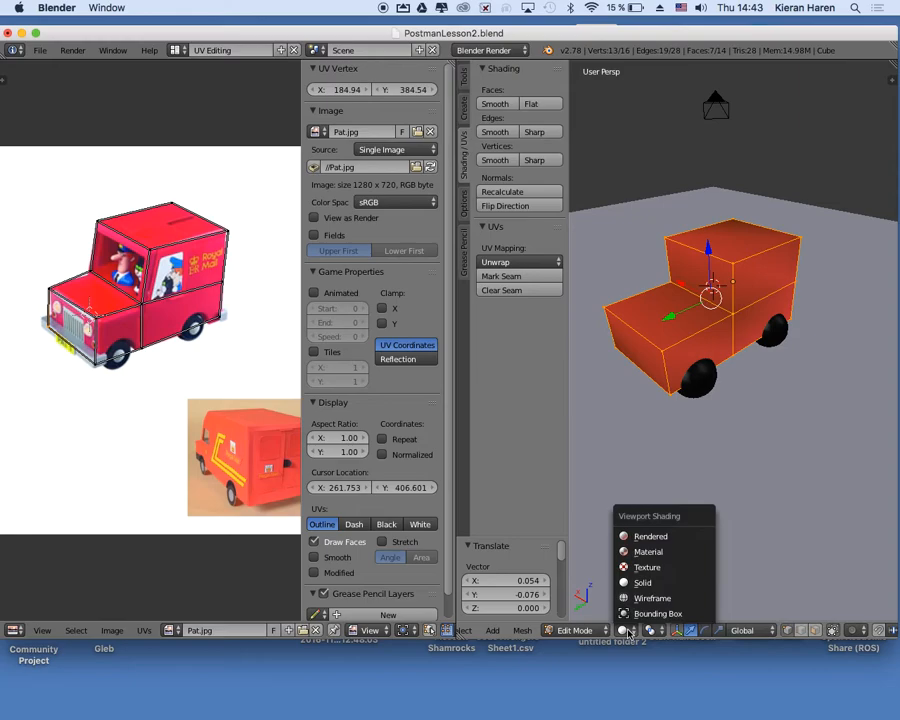
{"action": "left_click", "coordinate": [654, 554]}
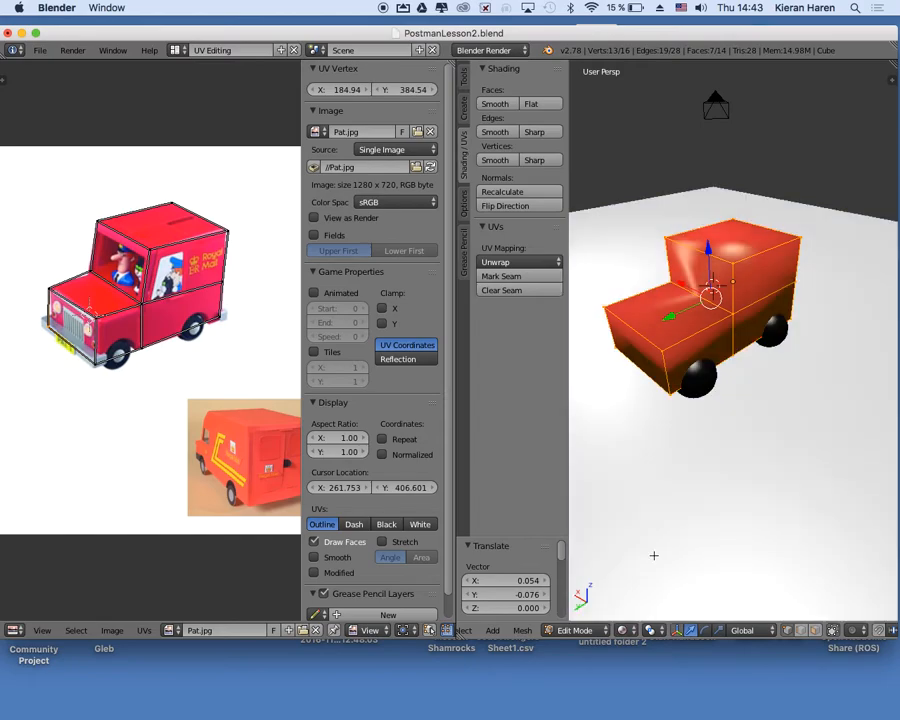
{"action": "right_click", "coordinate": [622, 628]}
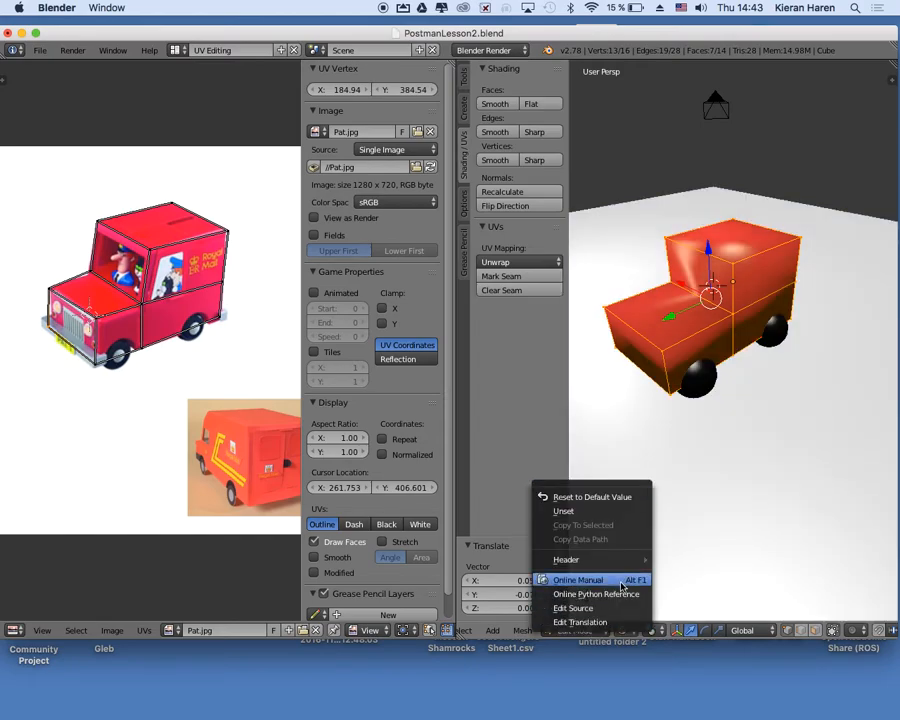
{"action": "left_click", "coordinate": [622, 630]}
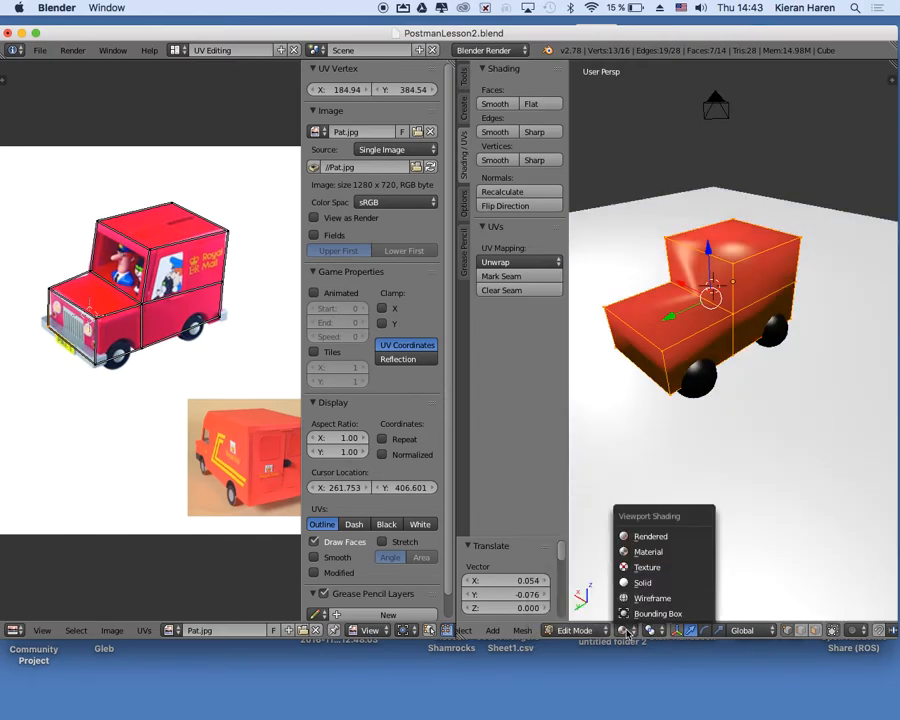
{"action": "left_click", "coordinate": [645, 568]}
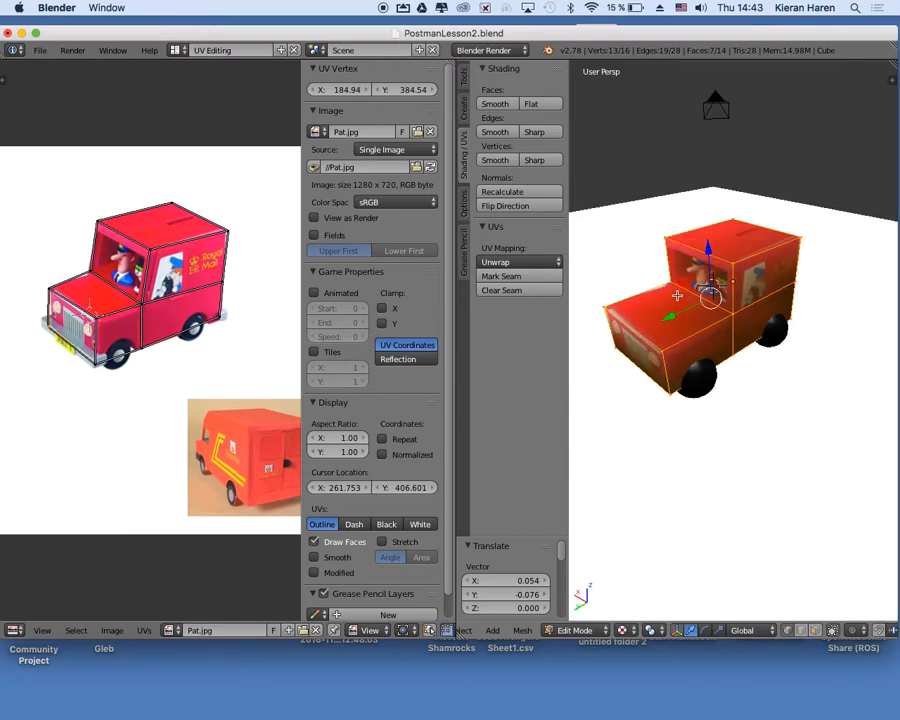
Clear the current selection and box-select the upper and lower faces of the van's rear.
{"action": "scroll", "coordinate": [676, 296], "scroll_direction": "up", "scroll_amount": 3}
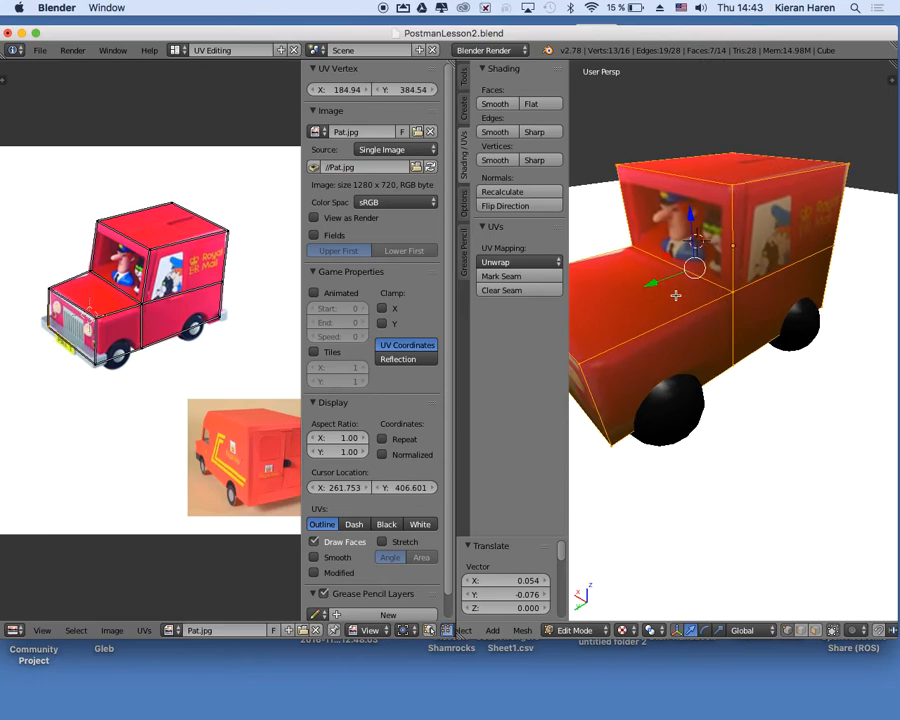
{"action": "scroll", "coordinate": [676, 296], "scroll_direction": "down", "scroll_amount": 2}
{"action": "scroll", "coordinate": [676, 296], "scroll_direction": "left", "scroll_amount": 10}
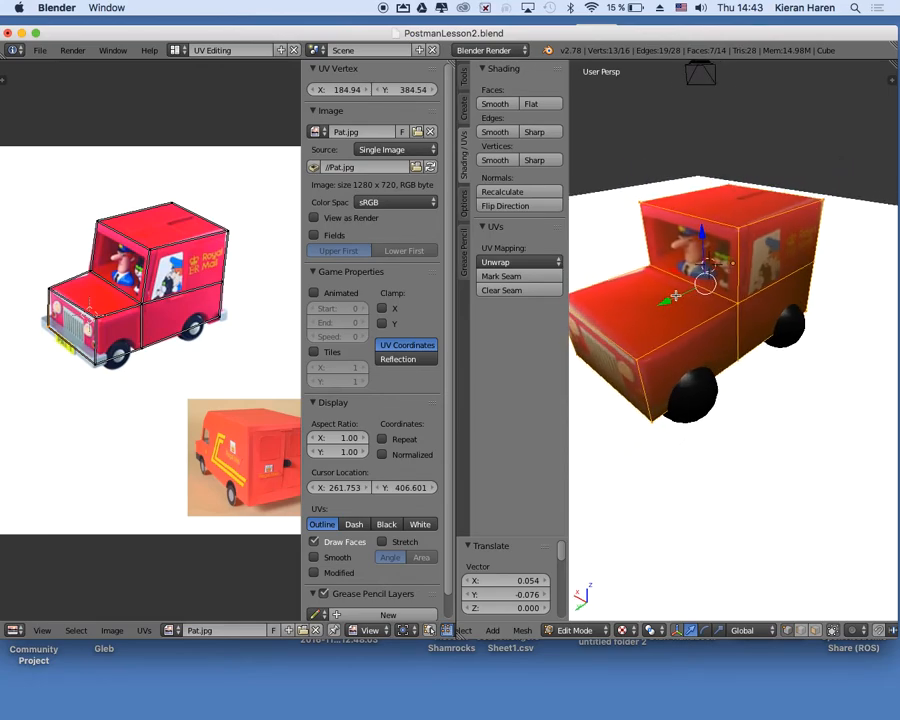
{"action": "scroll", "coordinate": [676, 296], "scroll_direction": "left", "scroll_amount": 2}
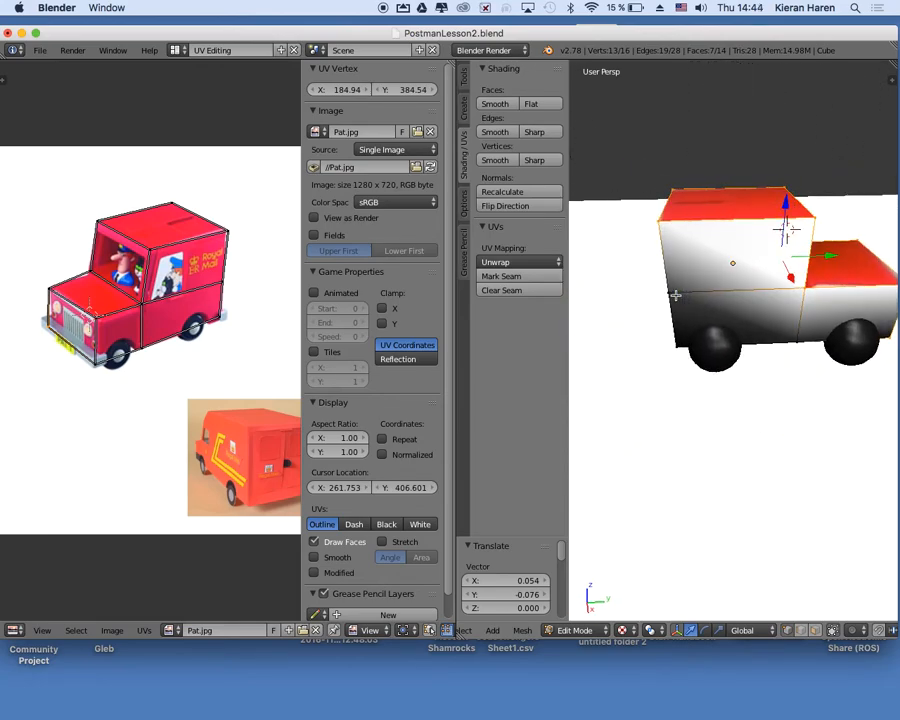
{"action": "scroll", "coordinate": [676, 296], "scroll_direction": "down", "scroll_amount": 4}
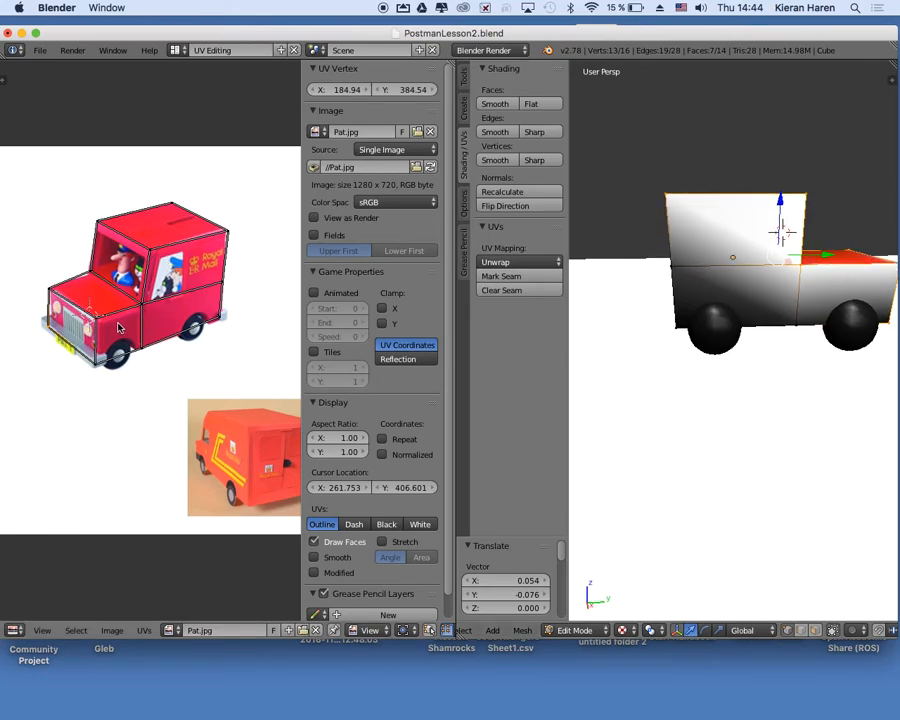
{"action": "scroll", "coordinate": [233, 345], "scroll_direction": "right", "scroll_amount": 5}
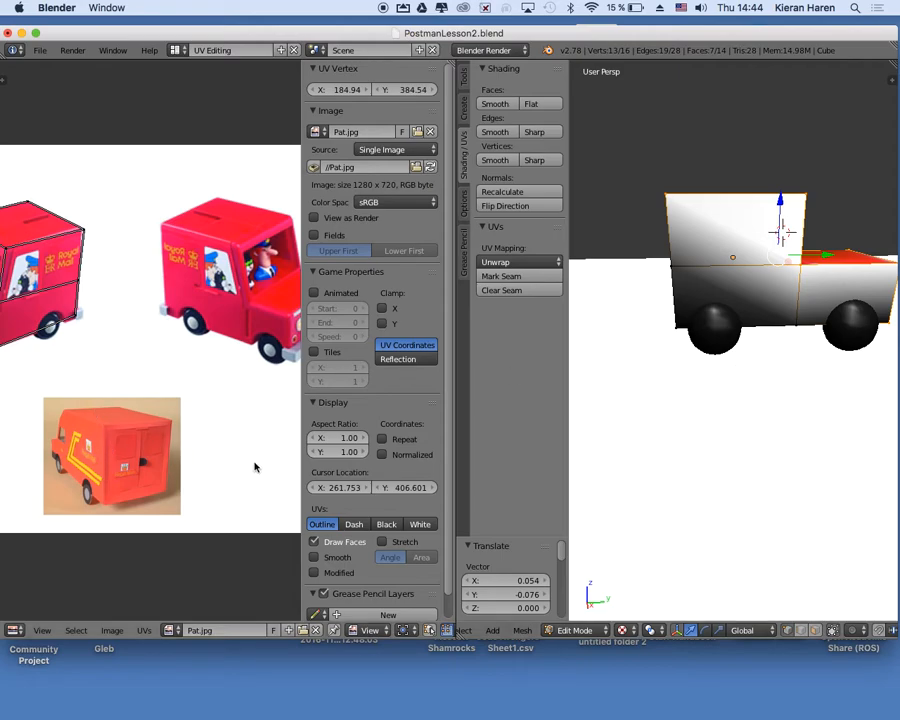
{"action": "scroll", "coordinate": [606, 357], "scroll_direction": "left", "scroll_amount": 10}
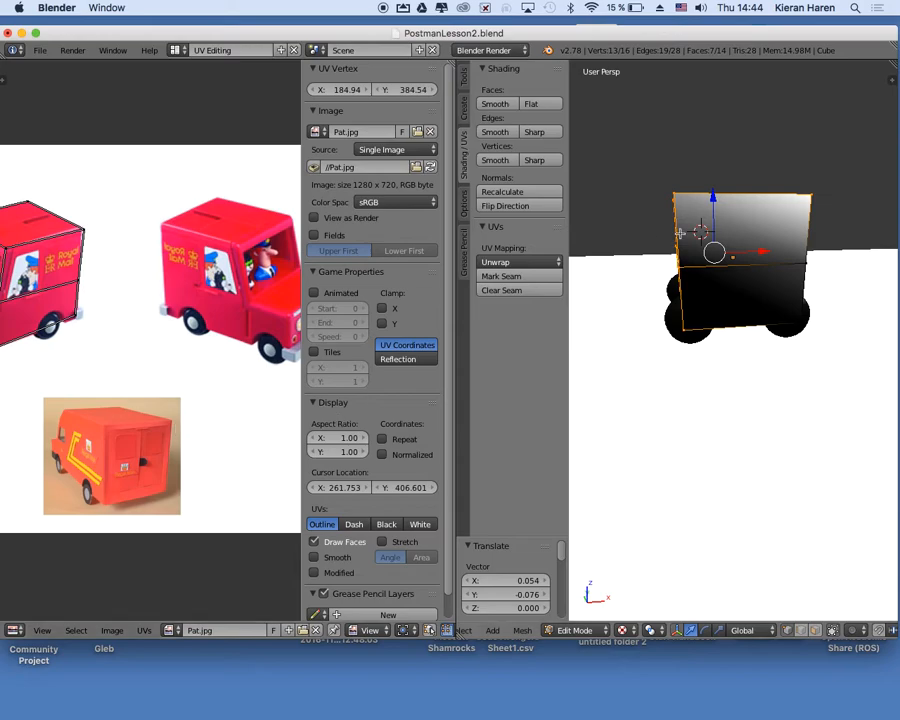
{"action": "key", "text": "a"}
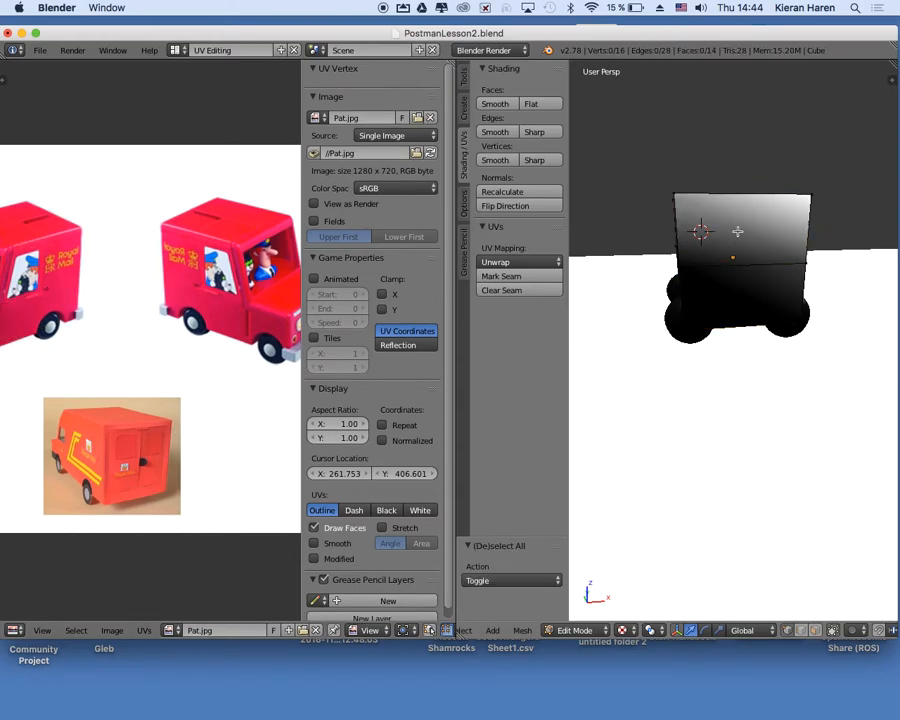
{"action": "scroll", "coordinate": [738, 235], "scroll_direction": "up", "scroll_amount": 5}
{"action": "scroll", "coordinate": [742, 252], "scroll_direction": "left", "scroll_amount": 2}
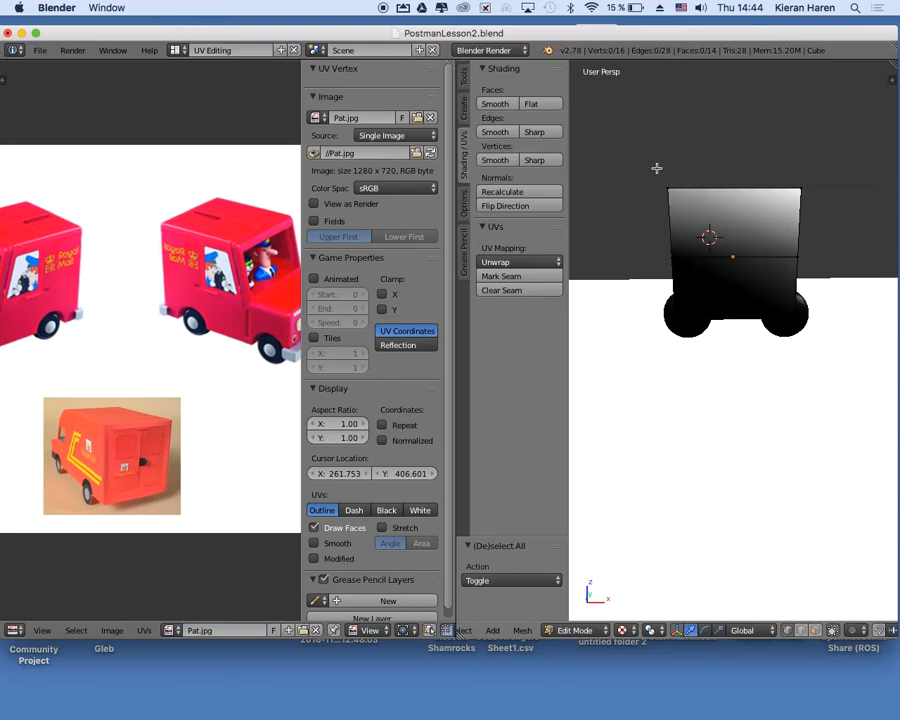
{"action": "key", "text": "b"}
{"action": "left_click_drag", "start_coordinate": [656, 168], "coordinate": [808, 354]}
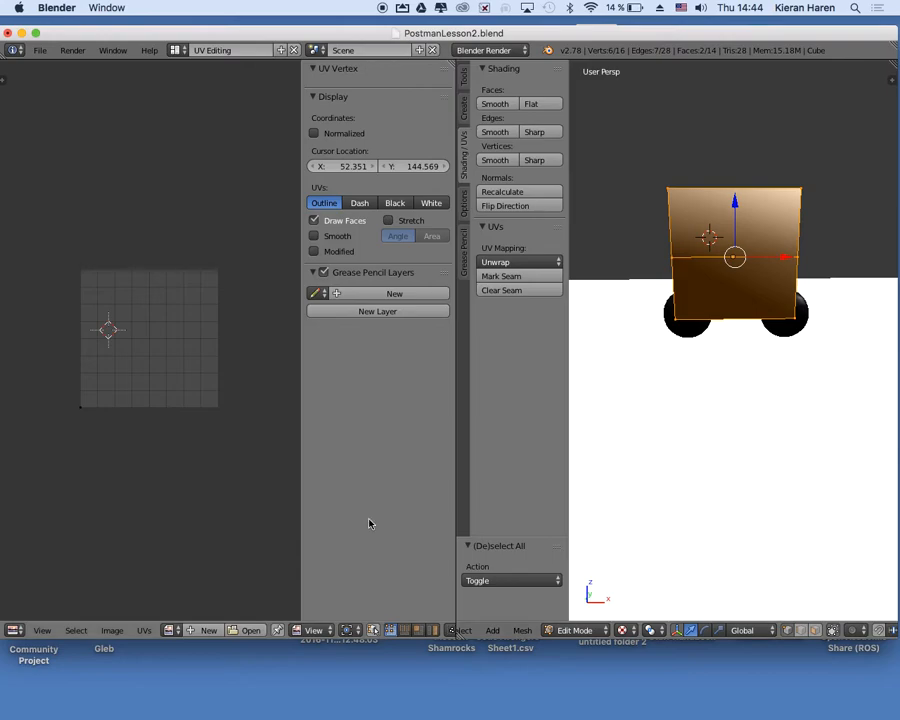
Assign the image Pat.jpg from the Van Driving Game folder to the selected rear faces.
{"action": "left_click", "coordinate": [249, 630]}
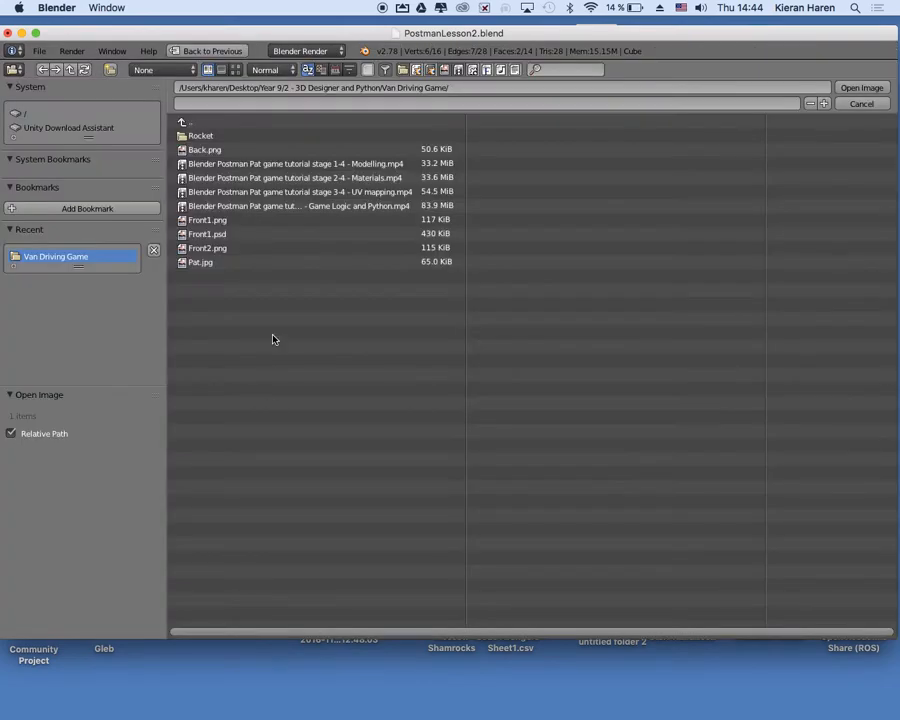
{"action": "left_click", "coordinate": [210, 263]}
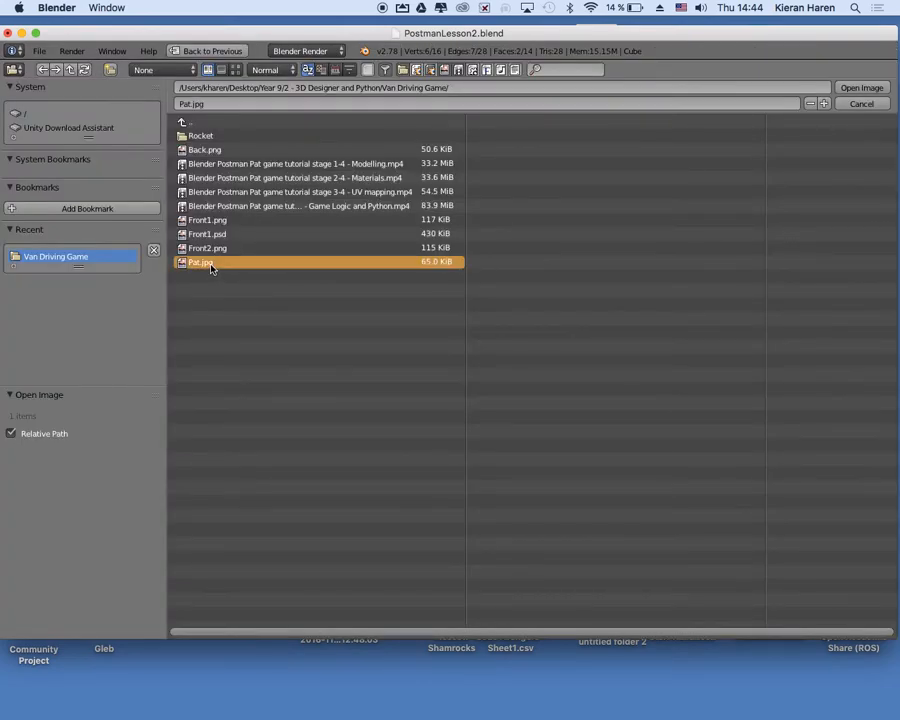
{"action": "left_click", "coordinate": [843, 93]}
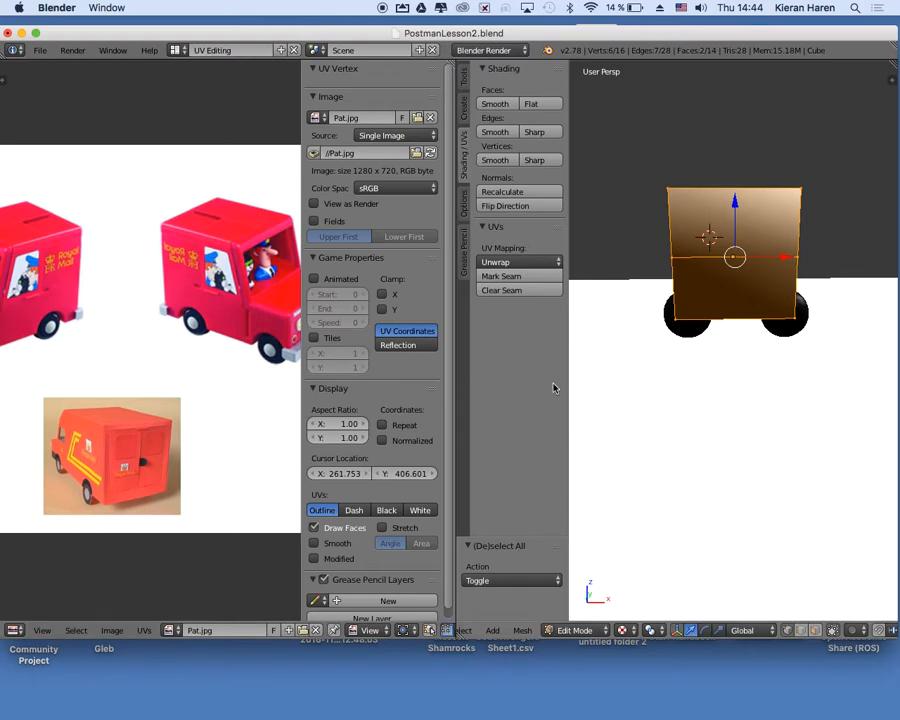
Unwrap the selected rear faces with Project From View while facing the back of the van.
{"action": "scroll", "coordinate": [660, 350], "scroll_direction": "right", "scroll_amount": 10}
{"action": "scroll", "coordinate": [660, 350], "scroll_direction": "left", "scroll_amount": 2}
{"action": "scroll", "coordinate": [660, 350], "scroll_direction": "right", "scroll_amount": 10}
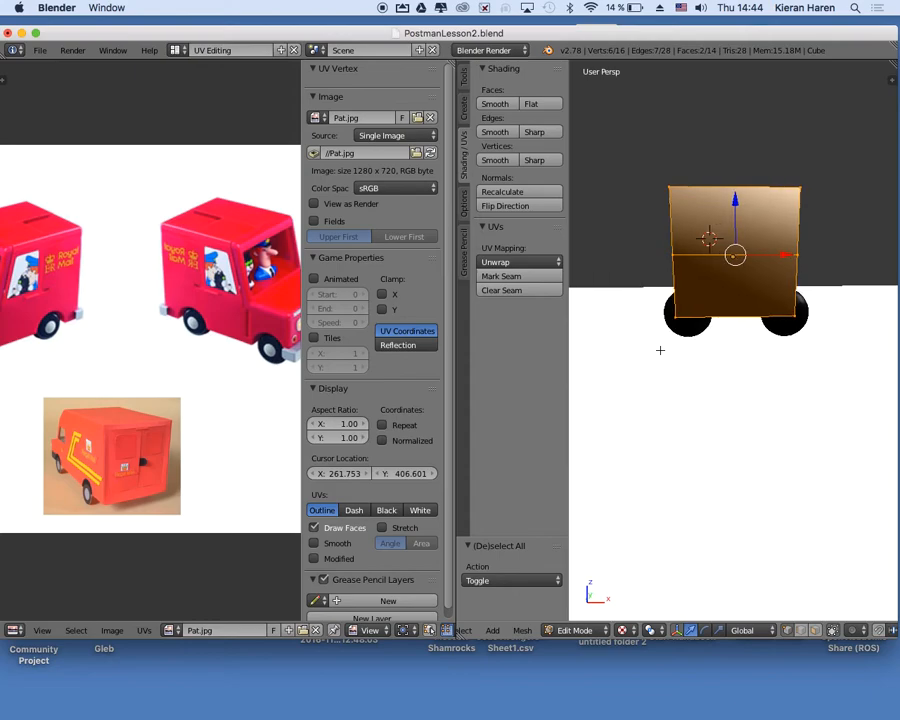
{"action": "right_click", "coordinate": [514, 262]}
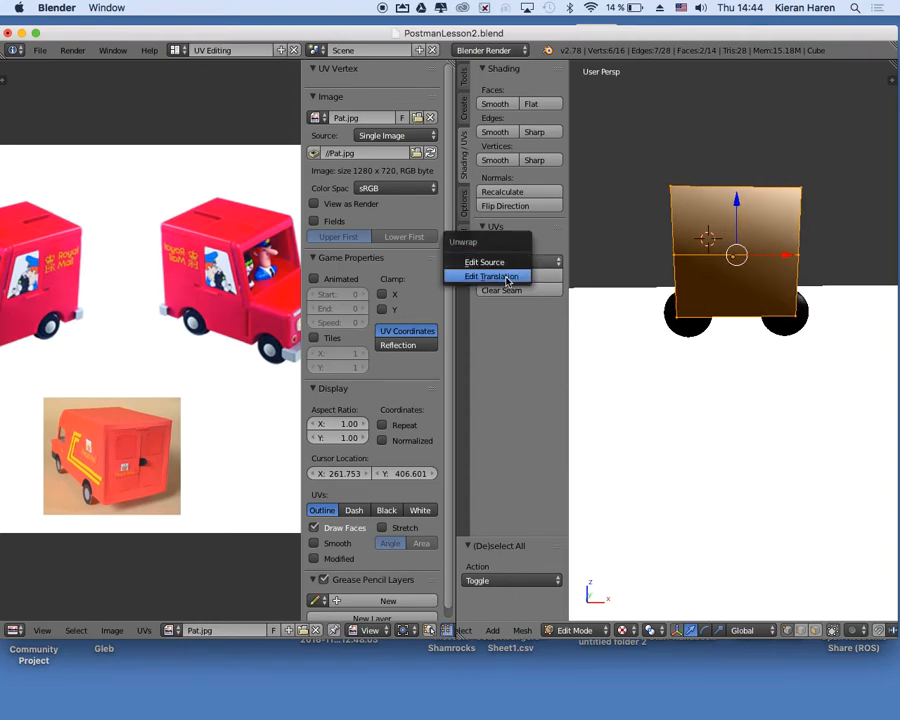
{"action": "left_click", "coordinate": [551, 264]}
{"action": "left_click", "coordinate": [551, 263]}
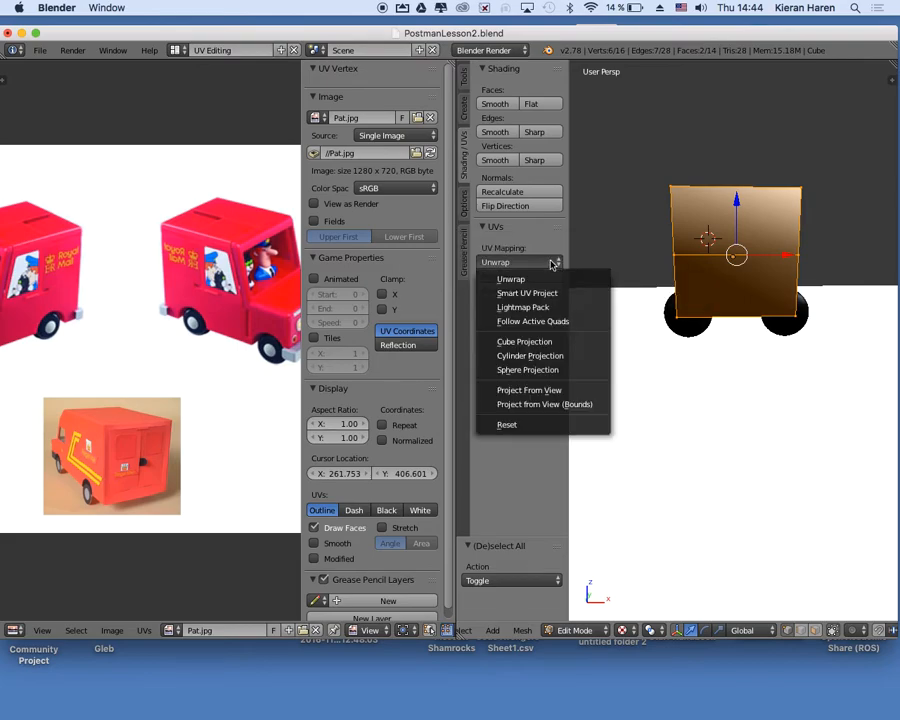
{"action": "left_click", "coordinate": [532, 389]}
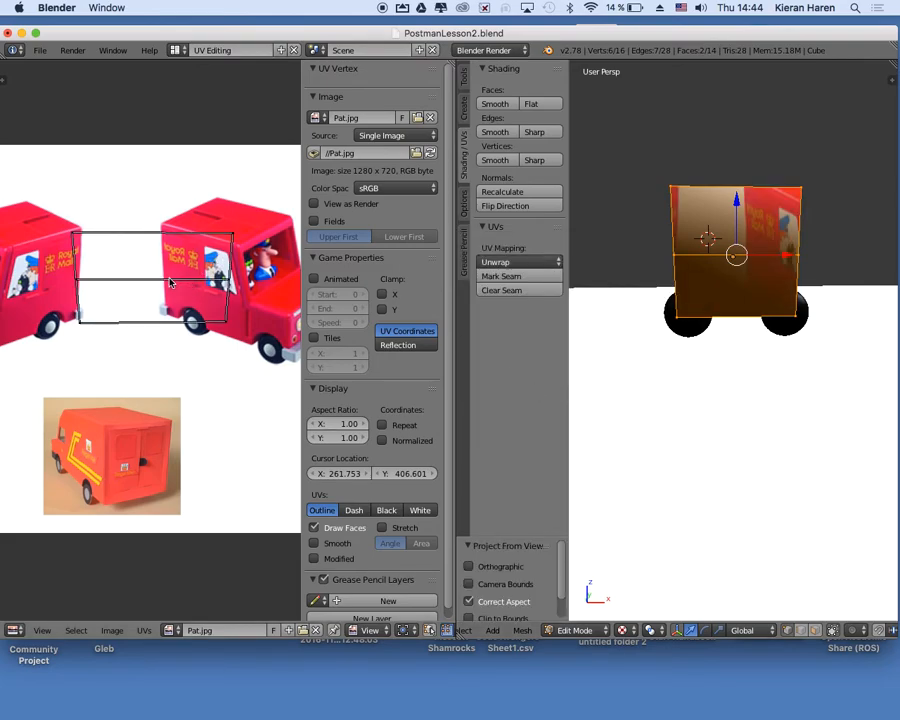
Move all of the rear faces' UVs about 0.085 in X and -0.497 in Y onto the pictured van's back doors.
{"action": "key", "text": "a"}
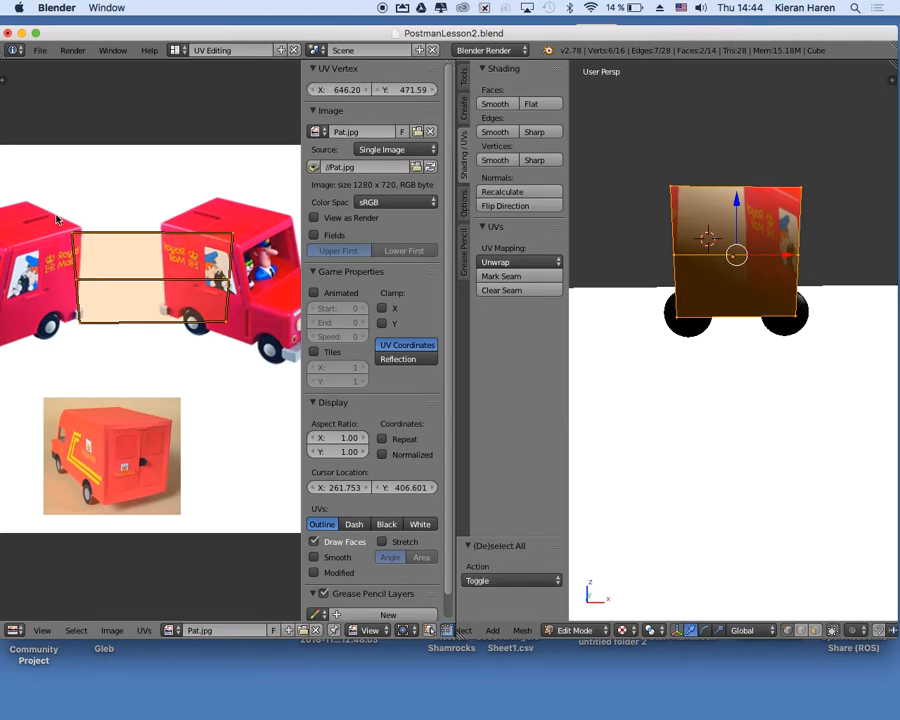
{"action": "key", "text": "g"}
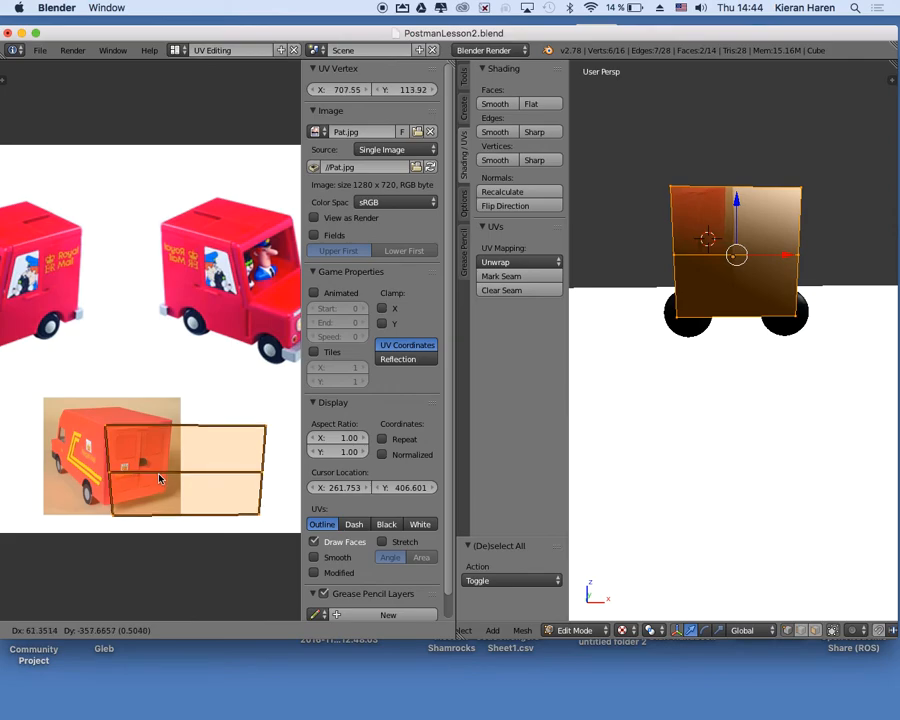
{"action": "left_click", "coordinate": [159, 479]}
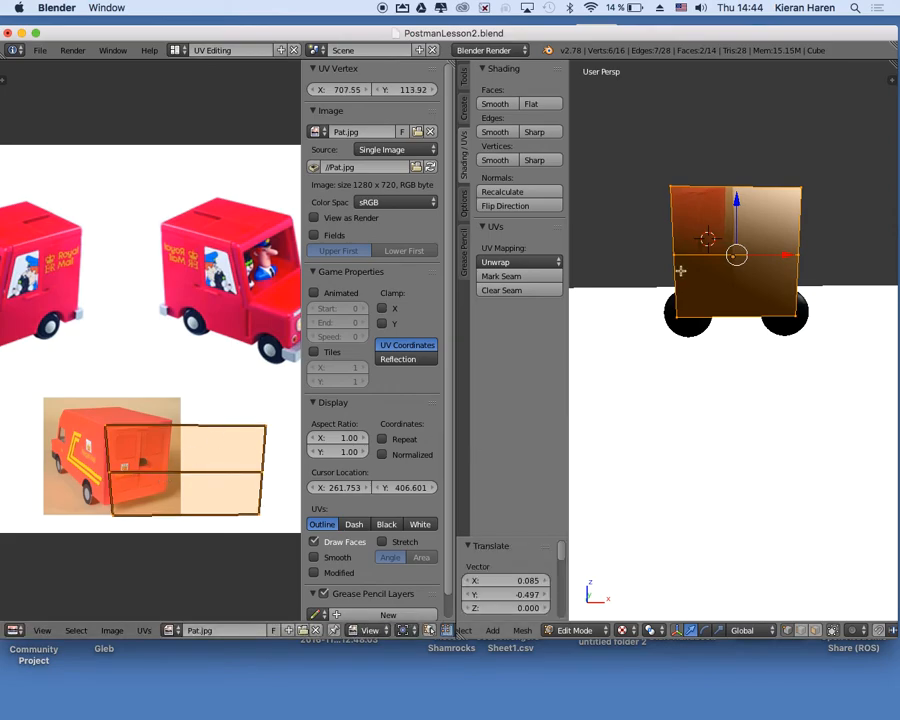
Deselect the rear faces' UVs and move their upper-right vertex about -0.248 in X and 0.005 in Y onto the pictured van's upper-right rear corner.
{"action": "key", "text": "a"}
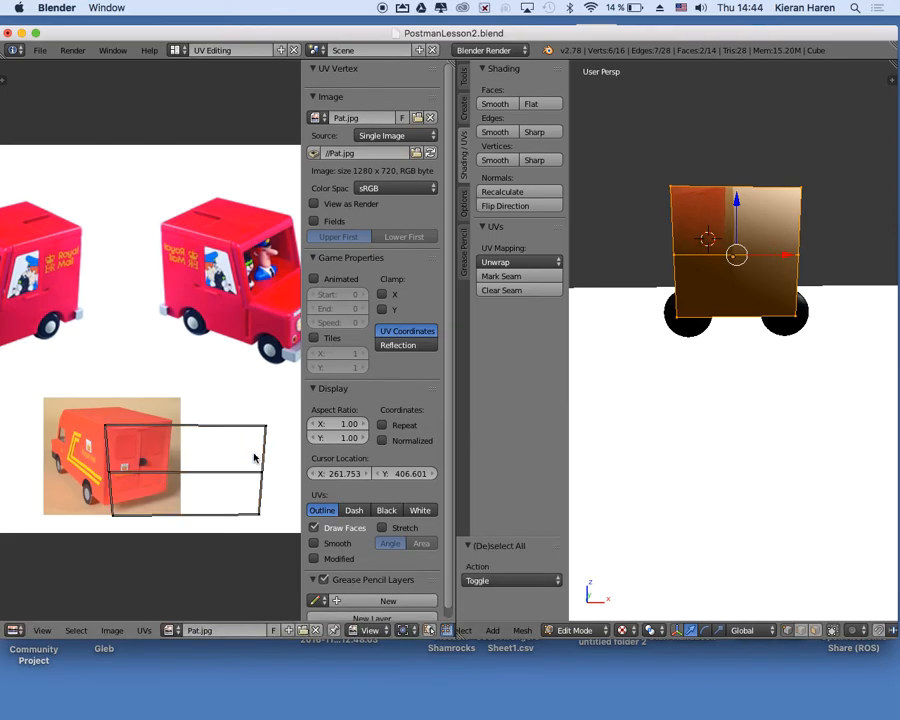
{"action": "right_click", "coordinate": [265, 432]}
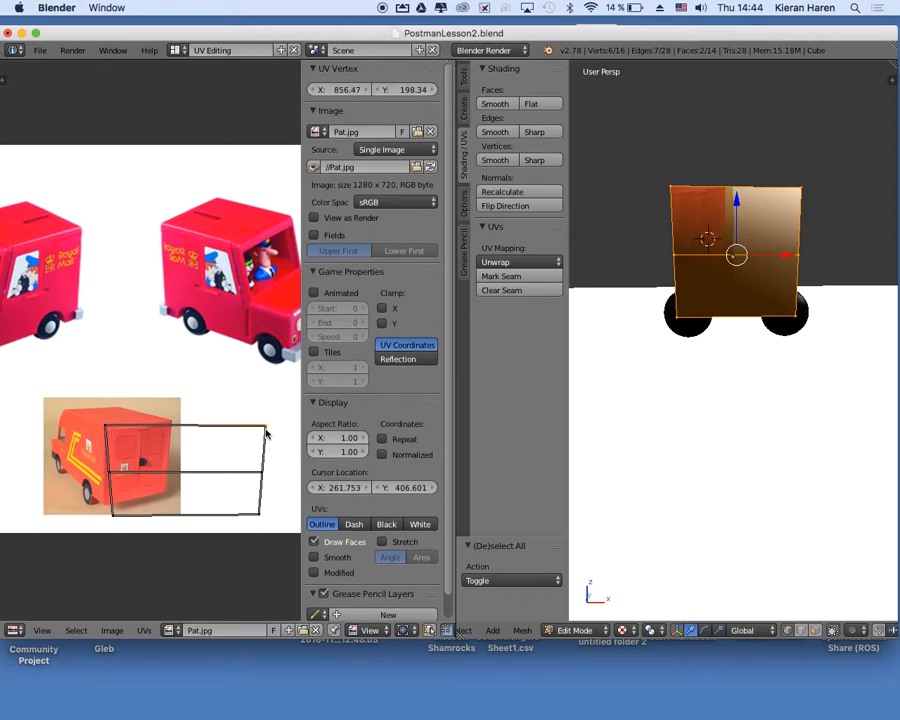
{"action": "left_click", "coordinate": [263, 428]}
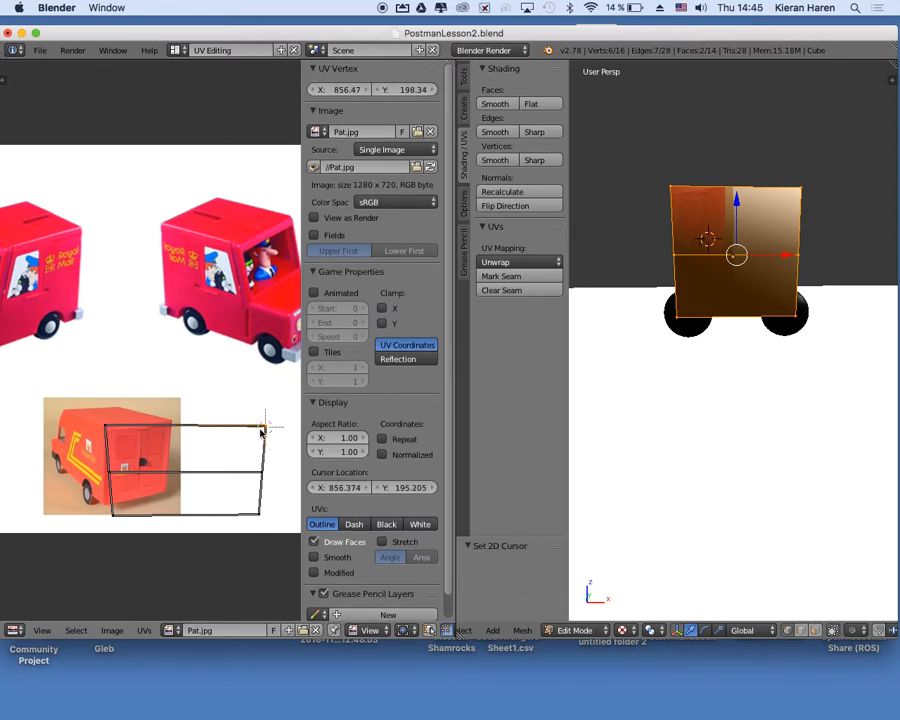
{"action": "key", "text": "g"}
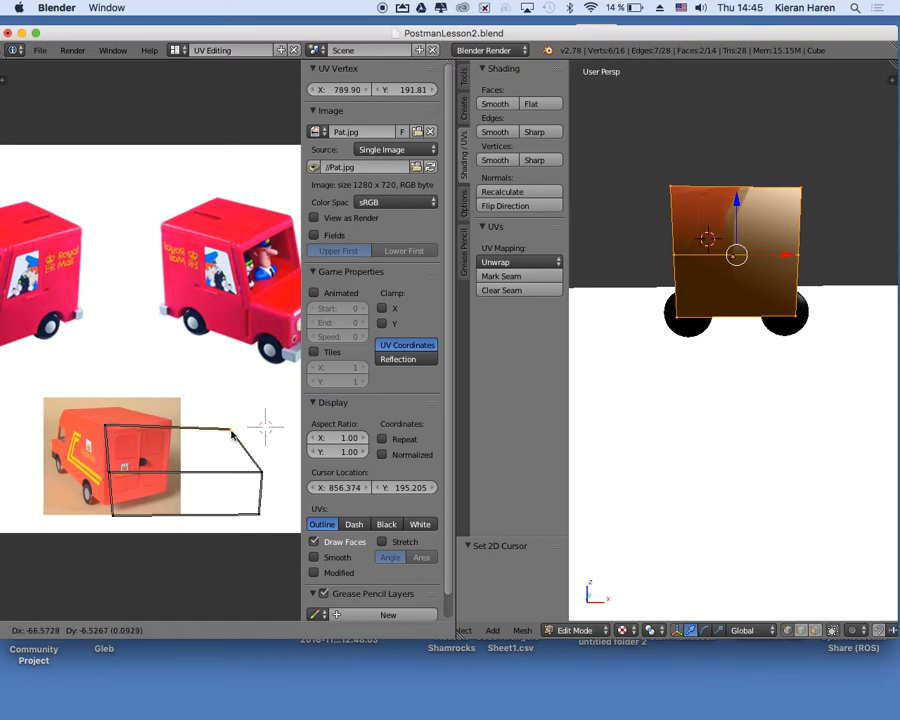
{"action": "left_click", "coordinate": [172, 427]}
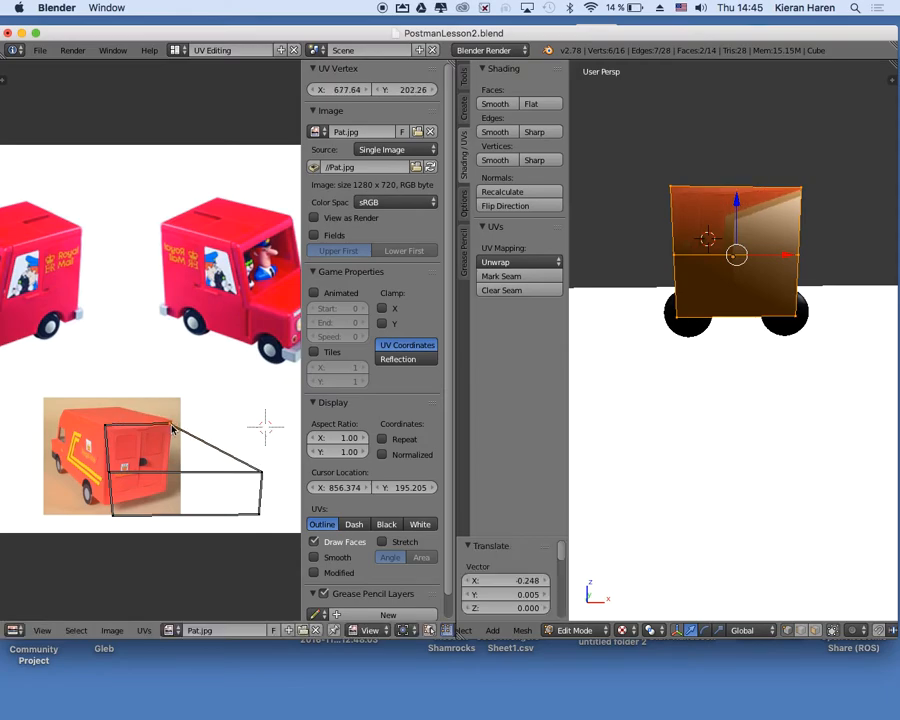
Fit the rear's right-hand UV vertices to the pictured back doors: middle about -0.241, 0.007 and lower about -0.238, 0.054 in X and Y.
{"action": "right_click", "coordinate": [260, 473]}
{"action": "key", "text": "g"}
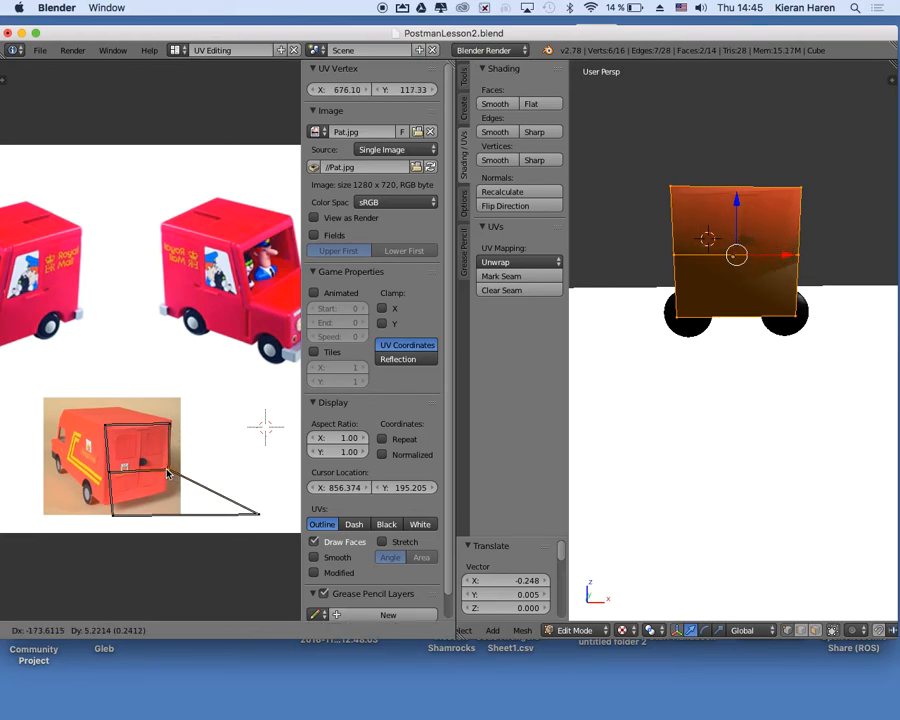
{"action": "left_click", "coordinate": [168, 473]}
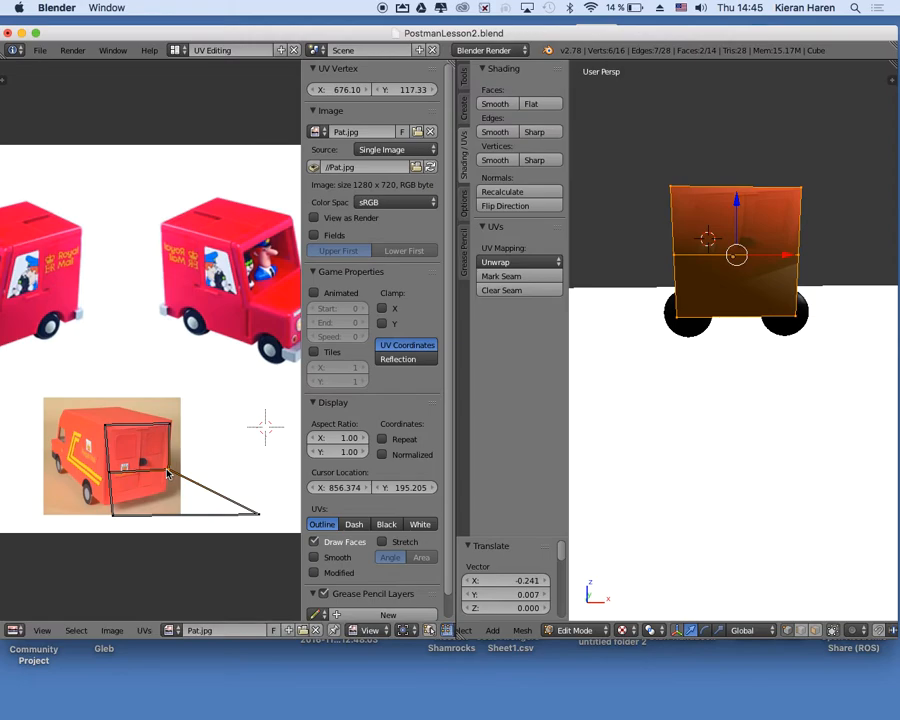
{"action": "right_click", "coordinate": [257, 516]}
{"action": "key", "text": "g"}
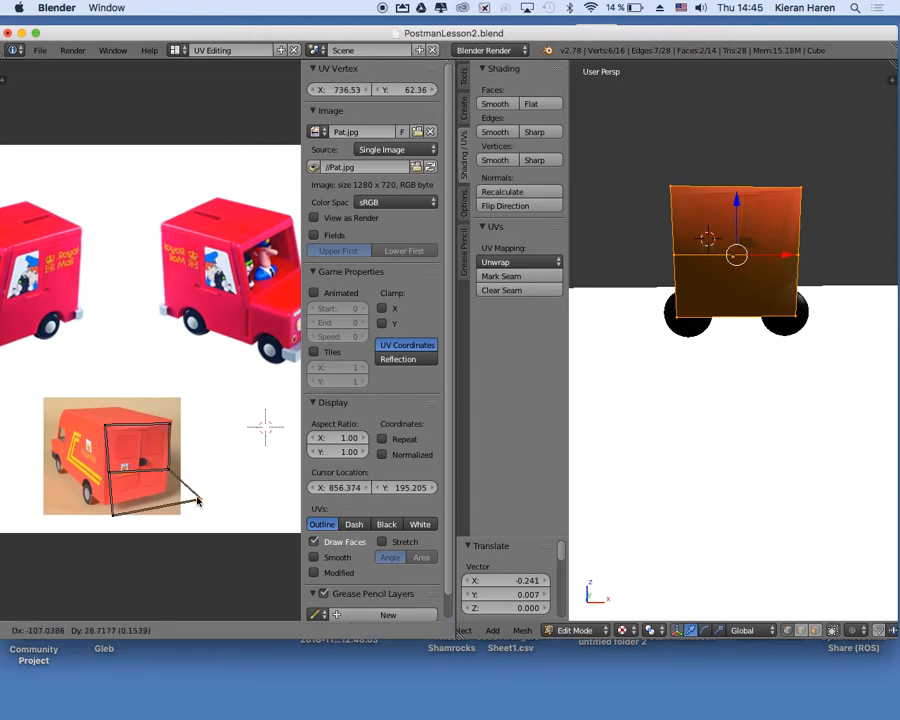
{"action": "left_click", "coordinate": [114, 510]}
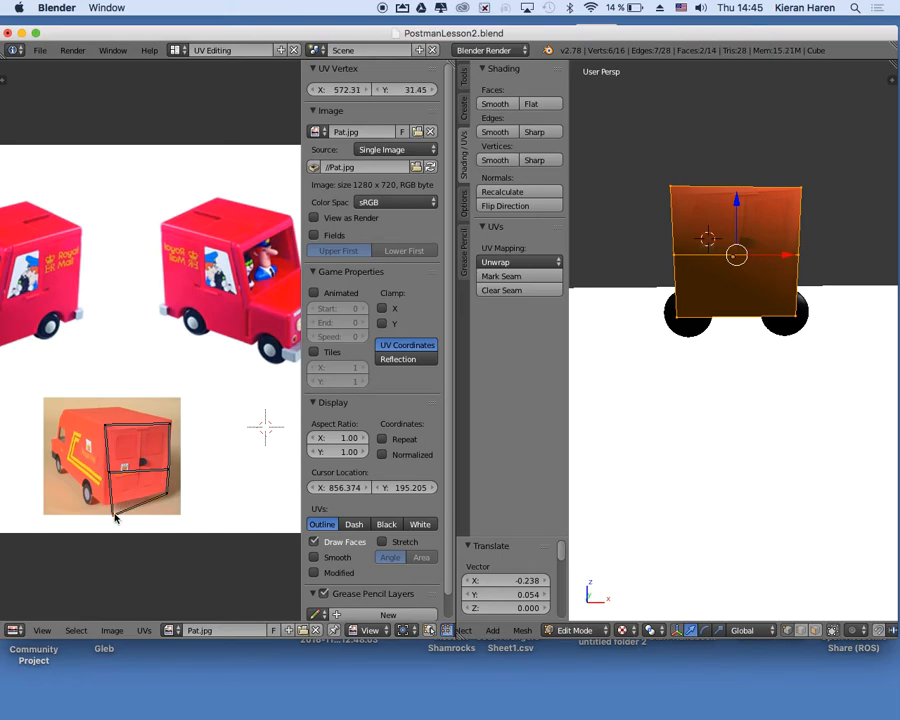
Fit the rear's left-hand UV vertices to the pictured van's edge: lower about -0.031, 0.025 and middle about -0.013, 0.004 in X and Y.
{"action": "key", "text": "g"}
{"action": "left_click", "coordinate": [108, 477]}
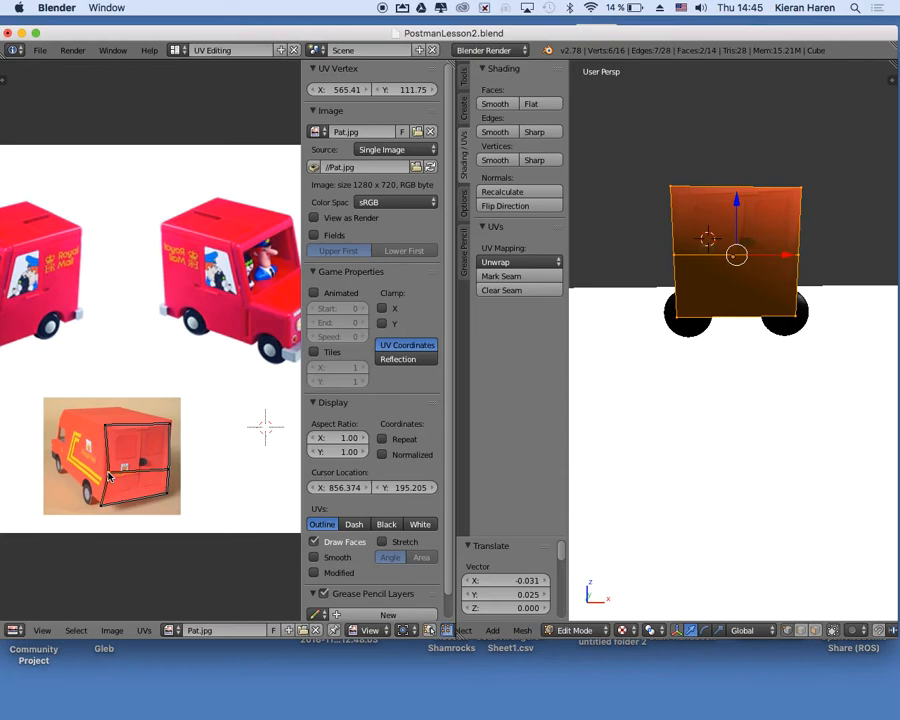
{"action": "key", "text": "g"}
{"action": "left_click", "coordinate": [103, 474]}
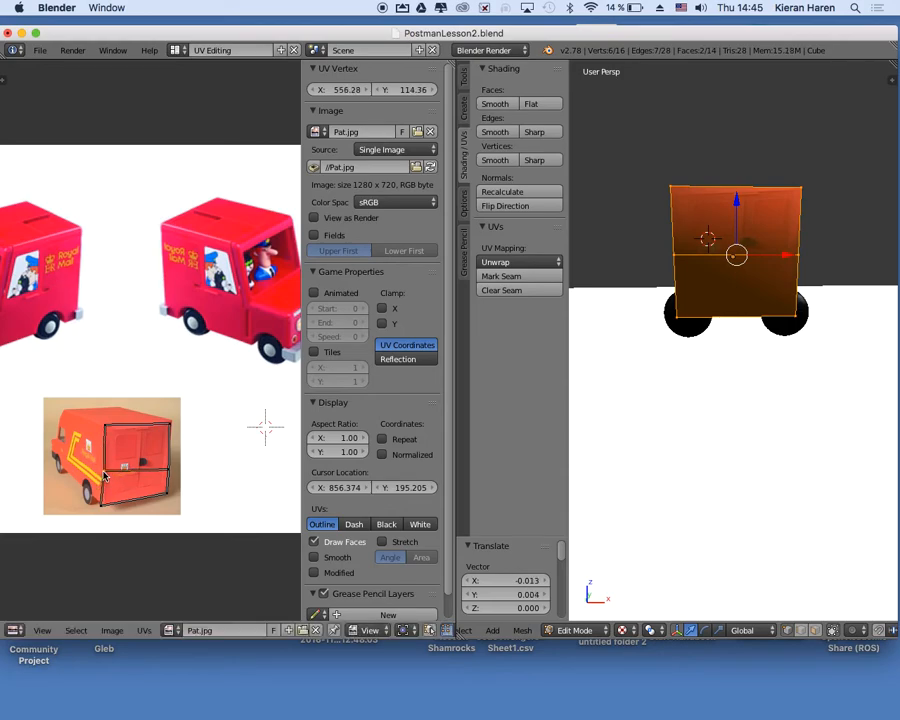
Clear the mesh selection and box-select the three untextured faces of the van's side while facing it squarely.
{"action": "scroll", "coordinate": [707, 377], "scroll_direction": "up", "scroll_amount": 6}
{"action": "scroll", "coordinate": [707, 378], "scroll_direction": "down", "scroll_amount": 3}
{"action": "scroll", "coordinate": [707, 378], "scroll_direction": "right", "scroll_amount": 10}
{"action": "scroll", "coordinate": [707, 378], "scroll_direction": "down", "scroll_amount": 5}
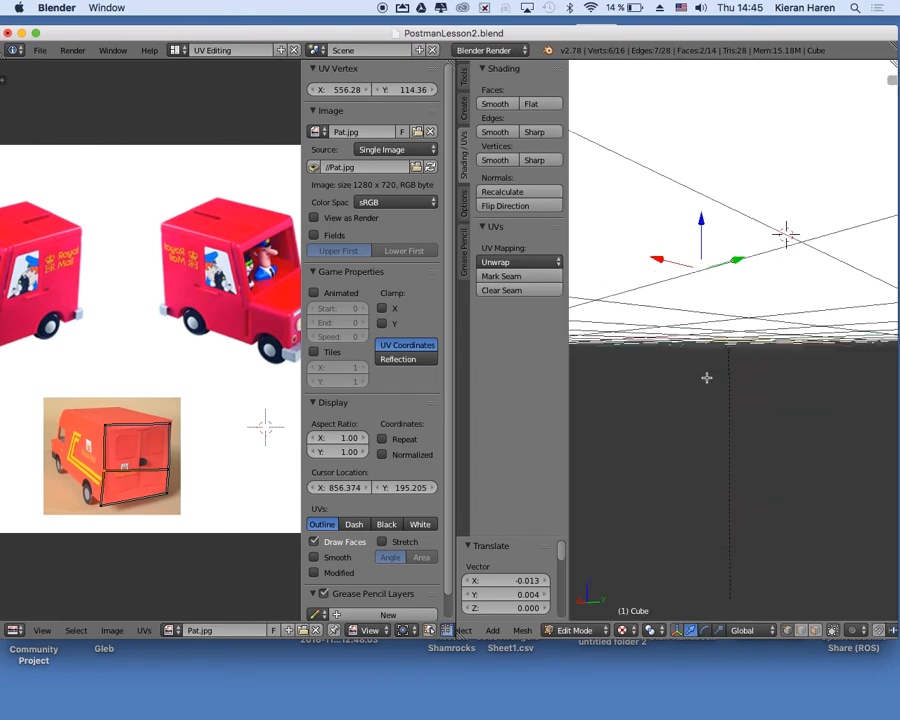
{"action": "scroll", "coordinate": [707, 377], "scroll_direction": "up", "scroll_amount": 6}
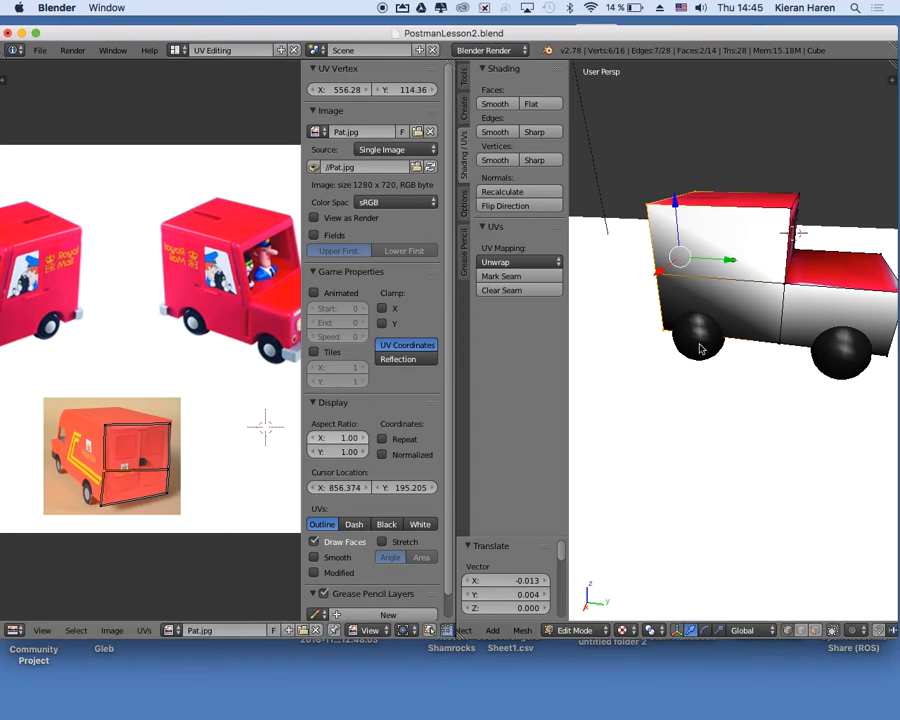
{"action": "key", "text": "a"}
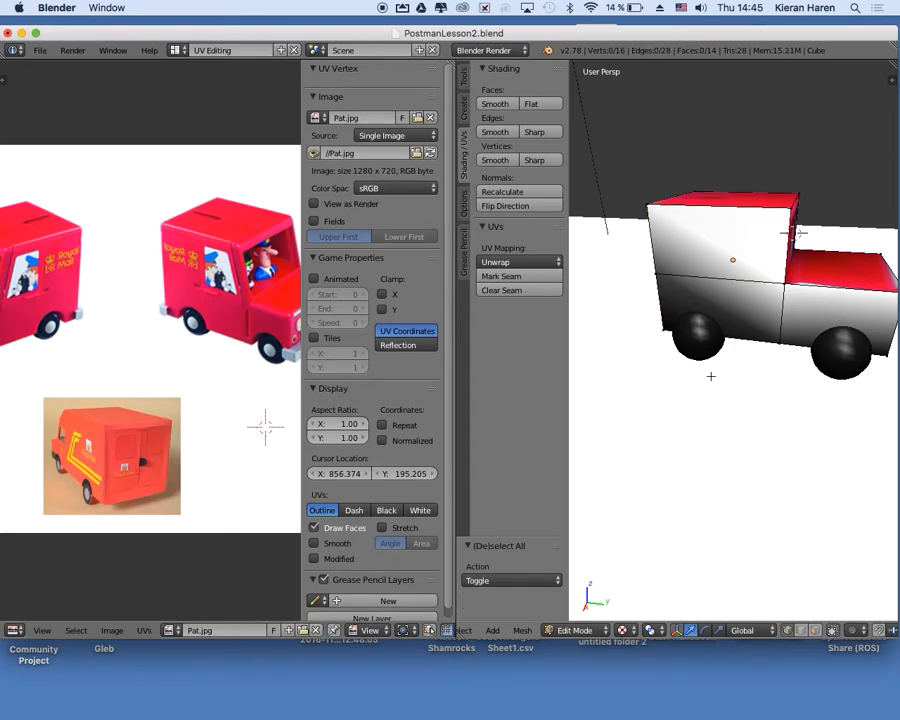
{"action": "scroll", "coordinate": [711, 376], "scroll_direction": "right", "scroll_amount": 4}
{"action": "scroll", "coordinate": [711, 376], "scroll_direction": "down", "scroll_amount": 3}
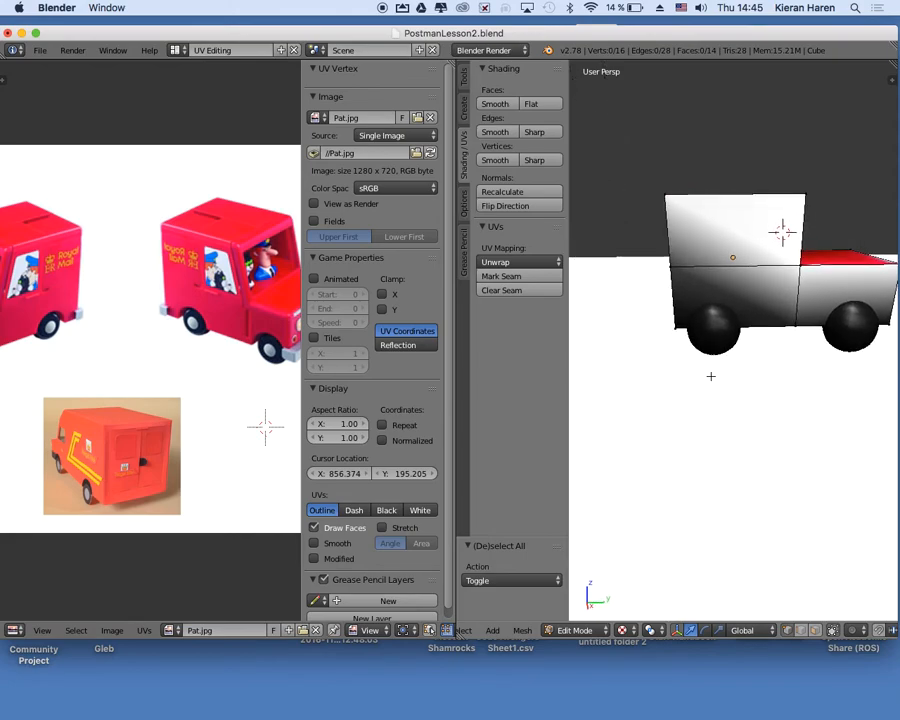
{"action": "scroll", "coordinate": [711, 376], "scroll_direction": "up", "scroll_amount": 4}
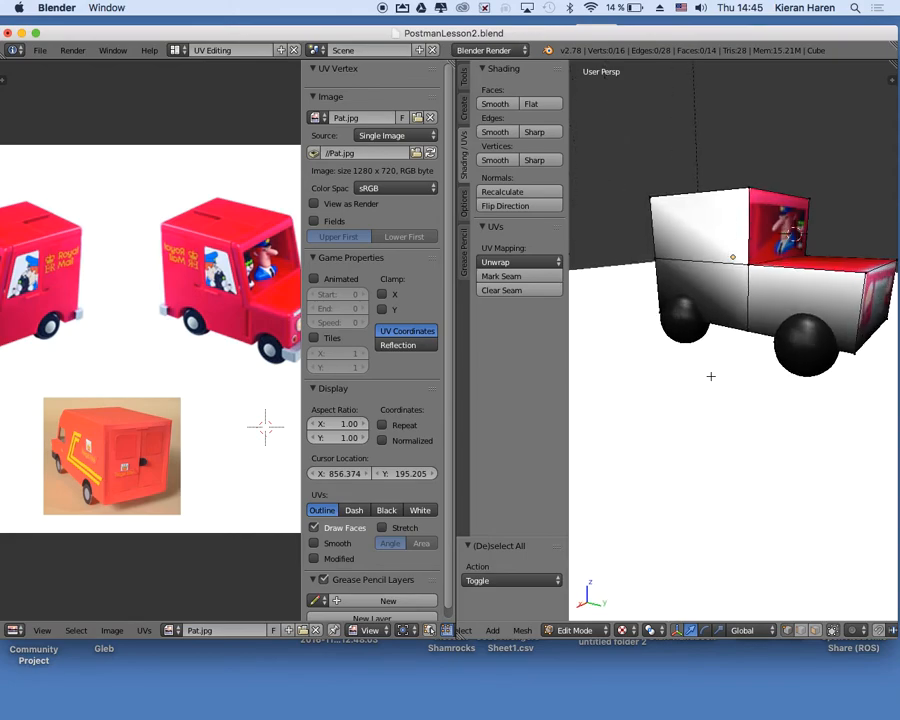
{"action": "scroll", "coordinate": [711, 376], "scroll_direction": "up", "scroll_amount": 2}
{"action": "mouse_move", "coordinate": [792, 233]}
{"action": "middle_mouse_down"}
{"action": "mouse_move", "coordinate": [780, 245]}
{"action": "mouse_move", "coordinate": [783, 235]}
{"action": "middle_mouse_up"}
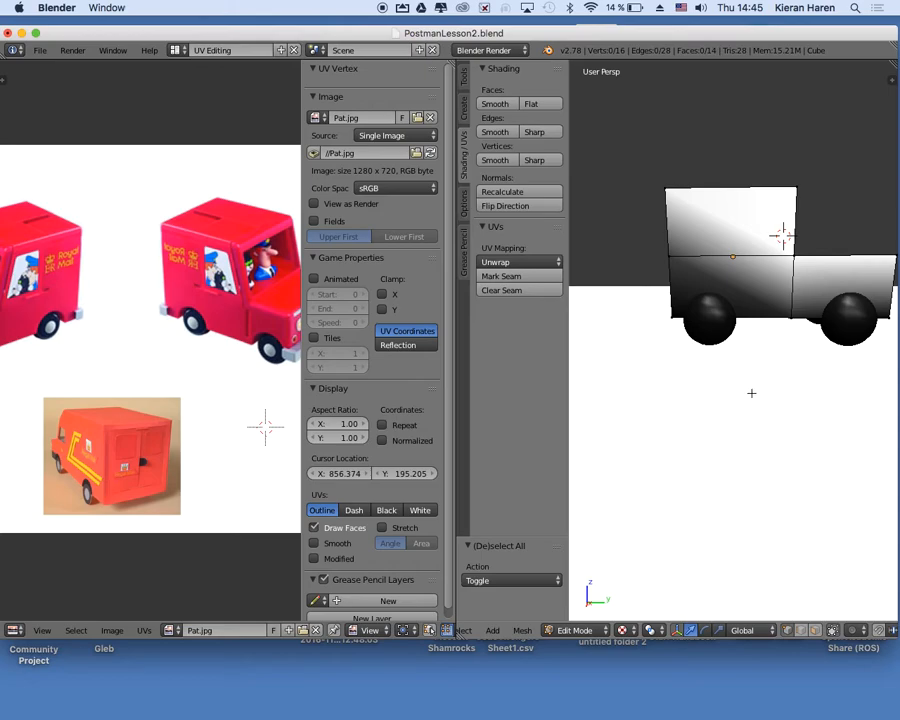
{"action": "middle_click_drag", "start_coordinate": [782, 235], "coordinate": [758, 241], "text": "shift"}
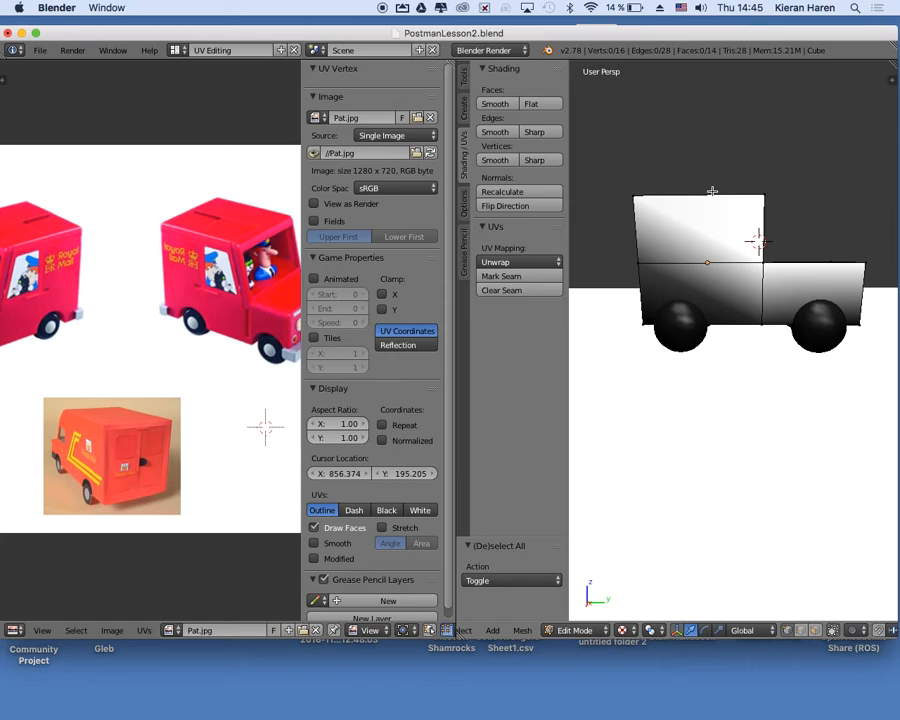
{"action": "key", "text": "b"}
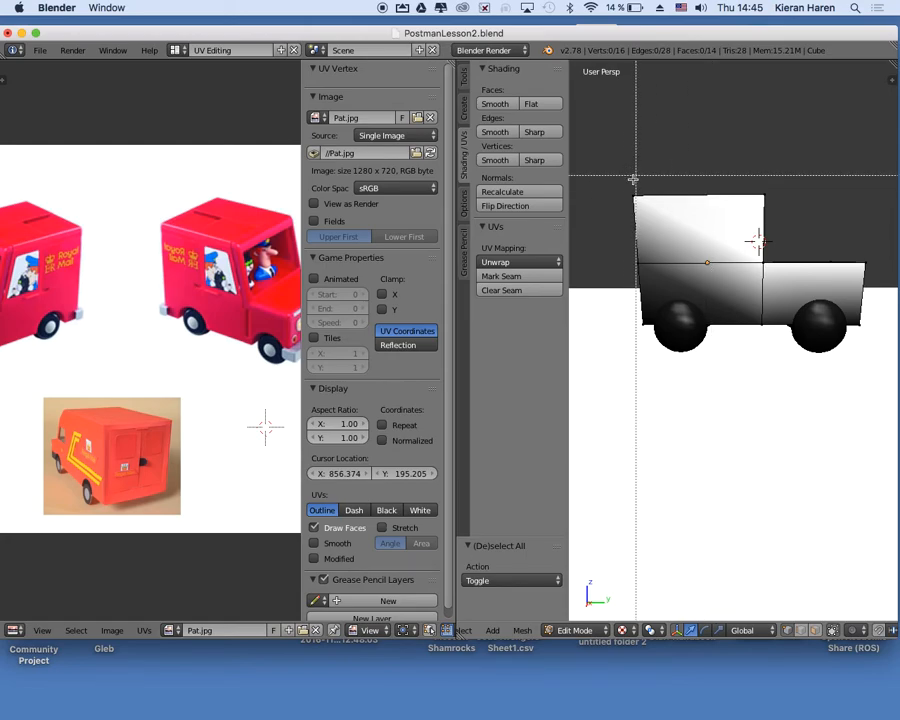
{"action": "left_click_drag", "start_coordinate": [617, 186], "coordinate": [884, 369]}
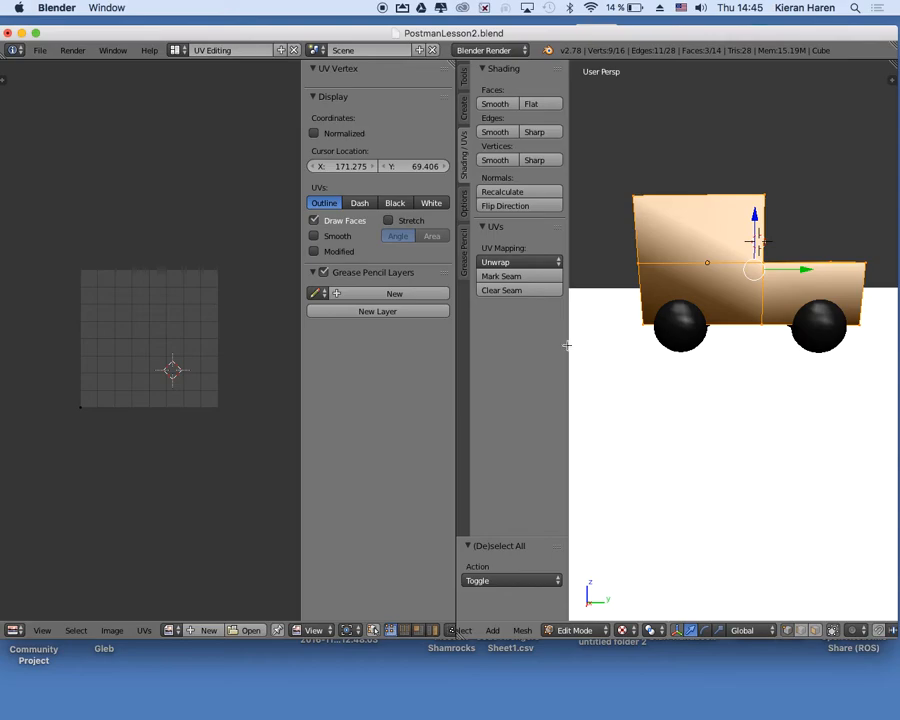
Assign the image Pat.jpg to the selected side faces and unwrap them with Project From View.
{"action": "left_click", "coordinate": [250, 630]}
{"action": "double_click", "coordinate": [255, 261]}
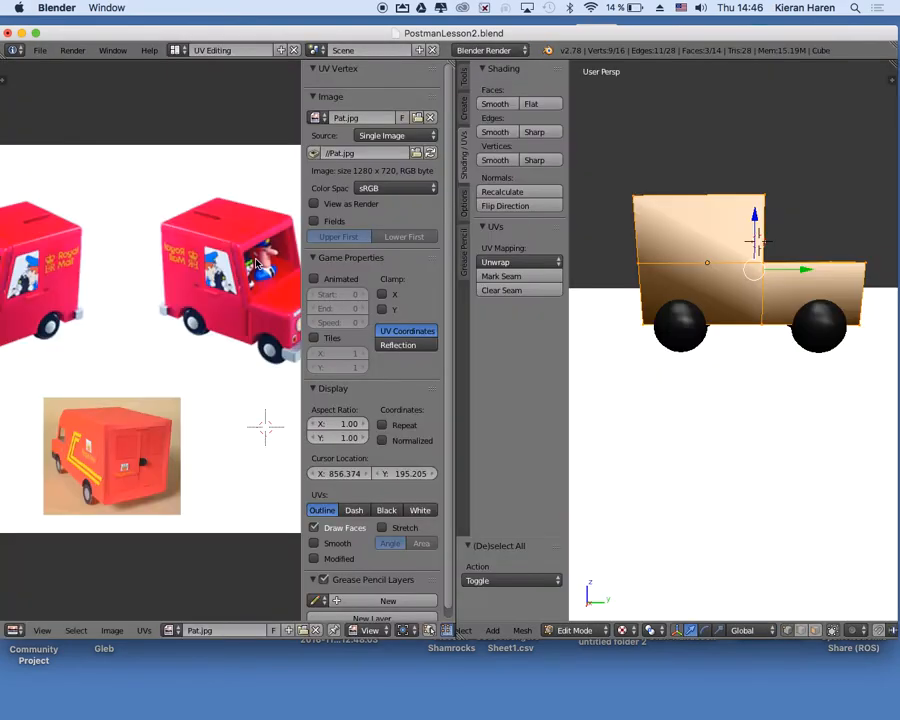
{"action": "right_click", "coordinate": [512, 261]}
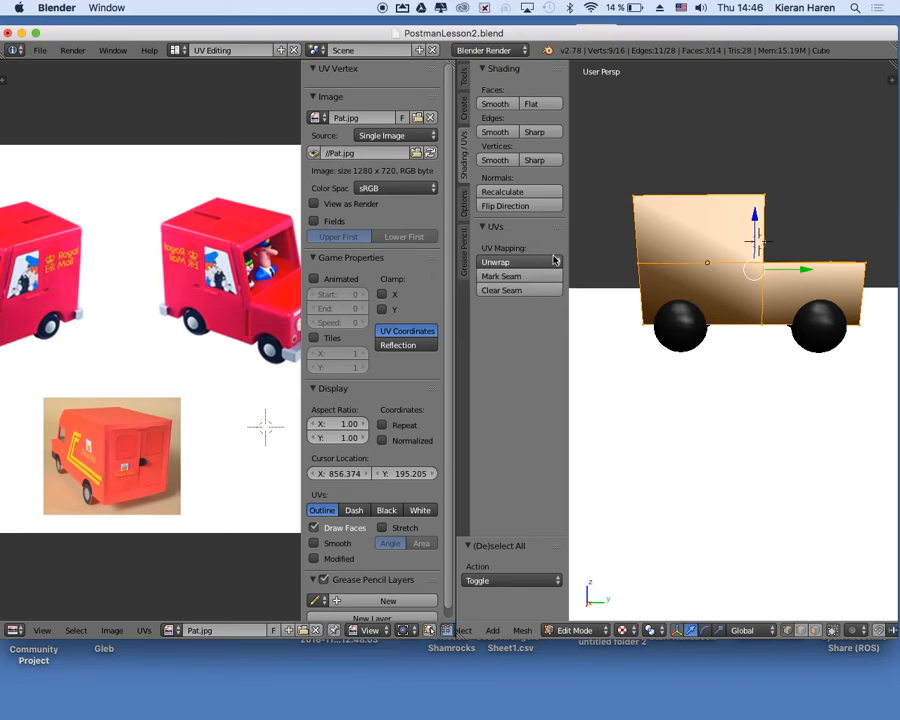
{"action": "left_click", "coordinate": [520, 262]}
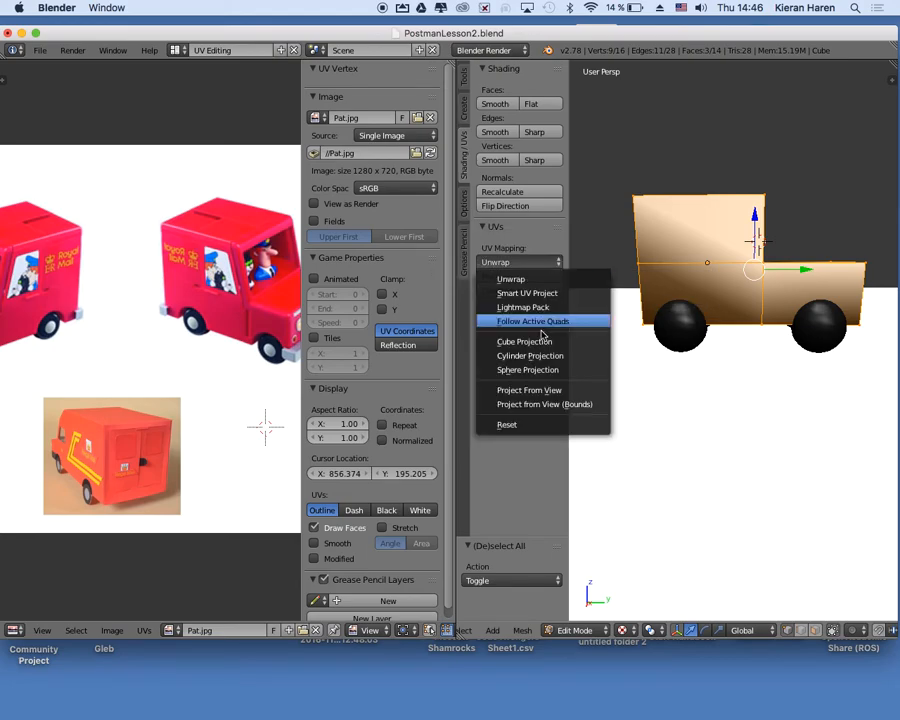
{"action": "left_click", "coordinate": [539, 393]}
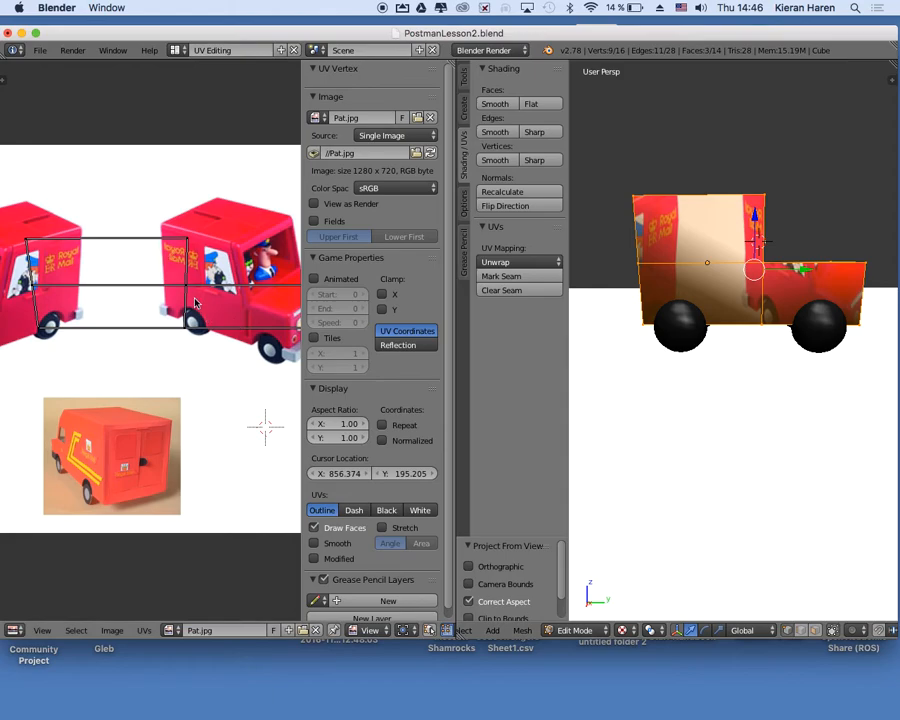
Fit the upper side face's top UV vertices to the right-hand pictured van: rear about 0.352, 0.042 and front about 0.127, -0.025 in X and Y.
{"action": "right_click", "coordinate": [29, 242]}
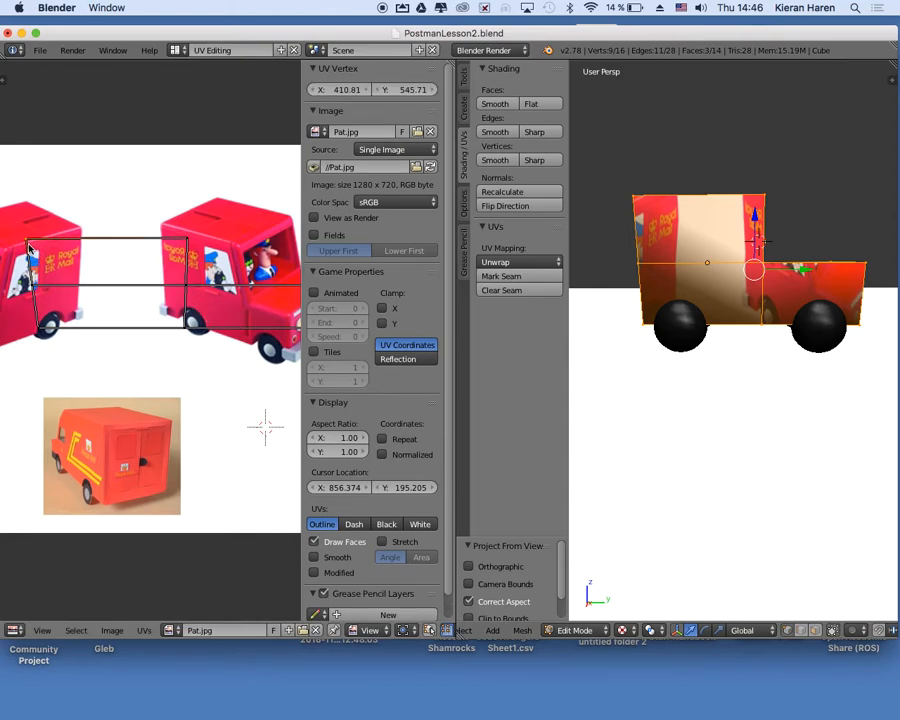
{"action": "key", "text": "g"}
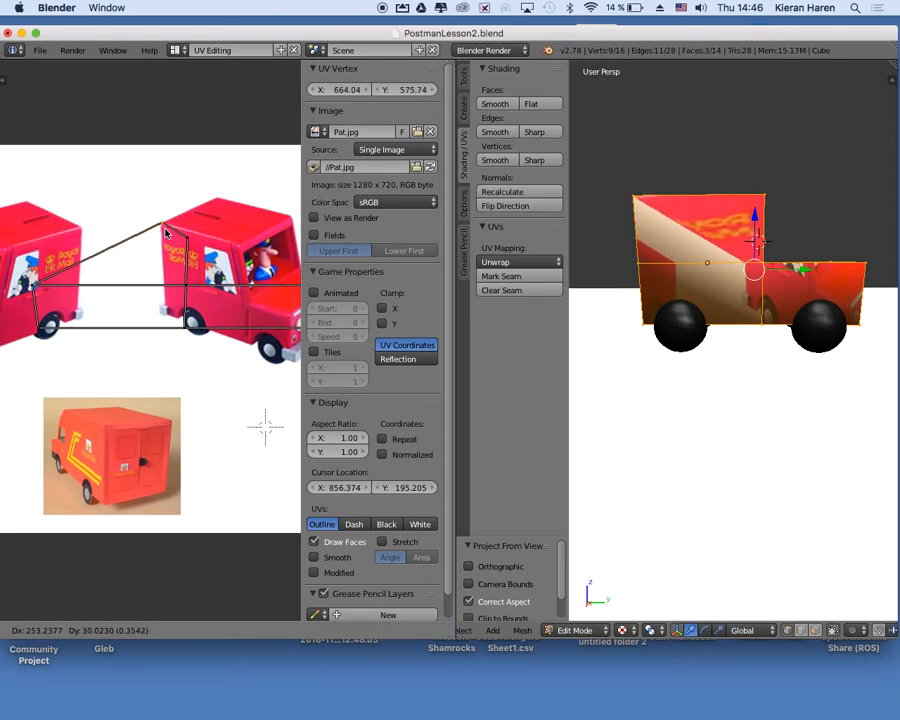
{"action": "left_click", "coordinate": [166, 233]}
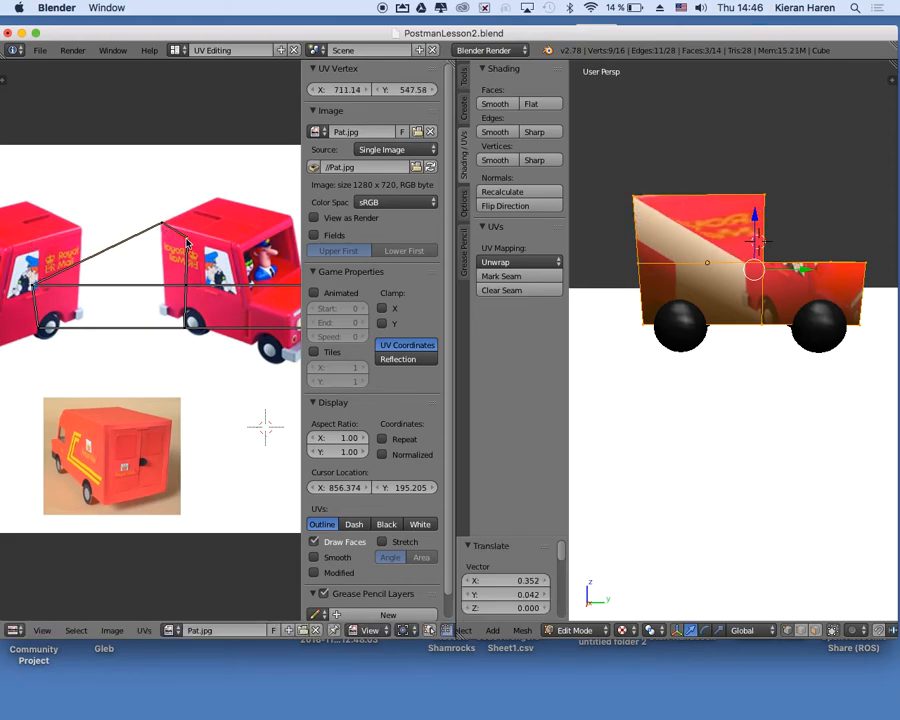
{"action": "key", "text": "g"}
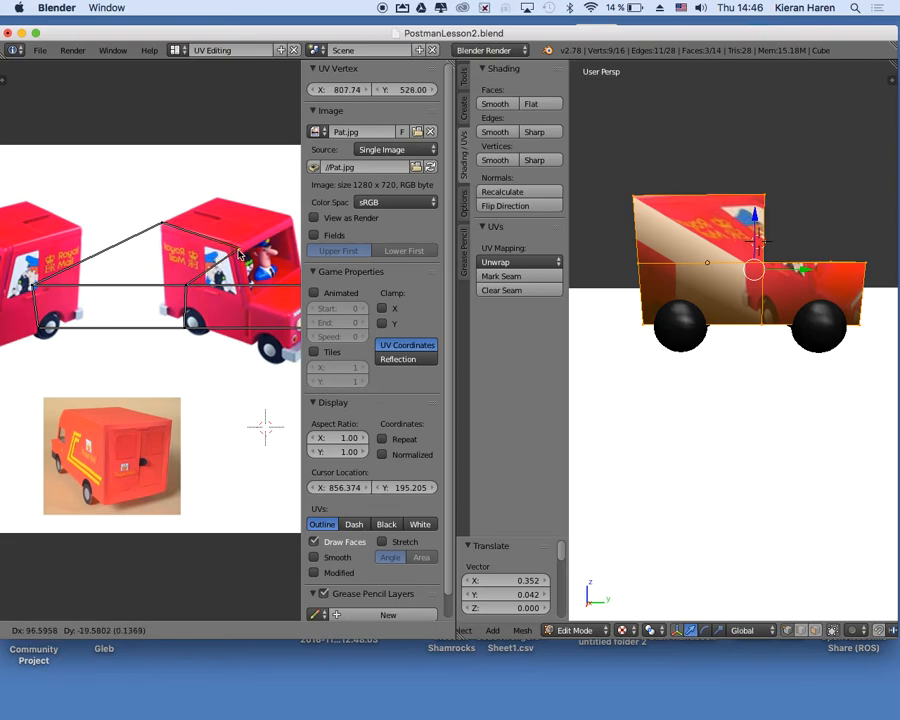
{"action": "key", "text": "Escape"}
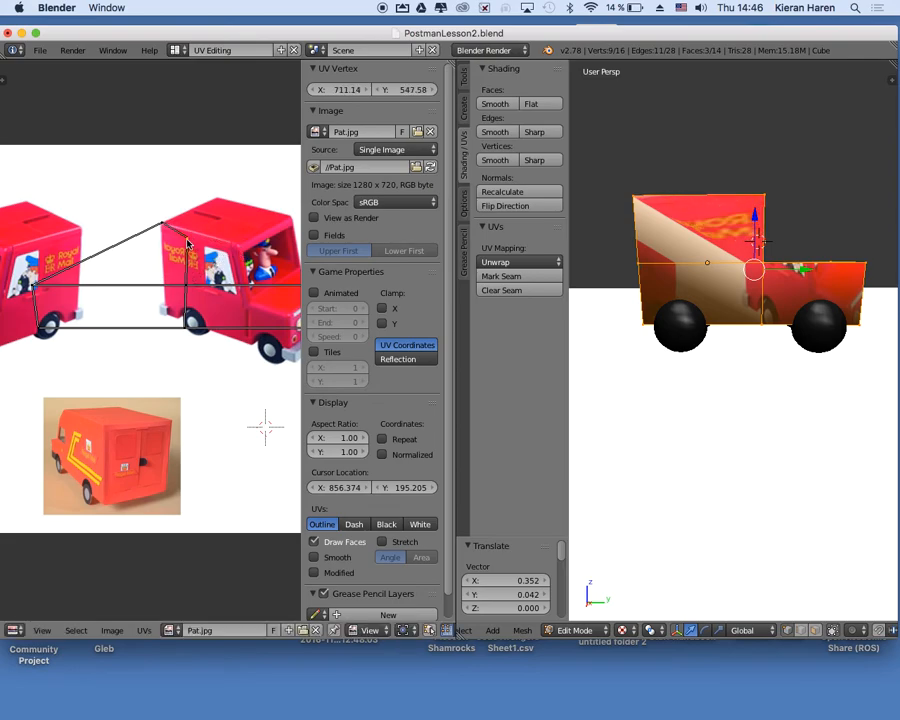
{"action": "key", "text": "g"}
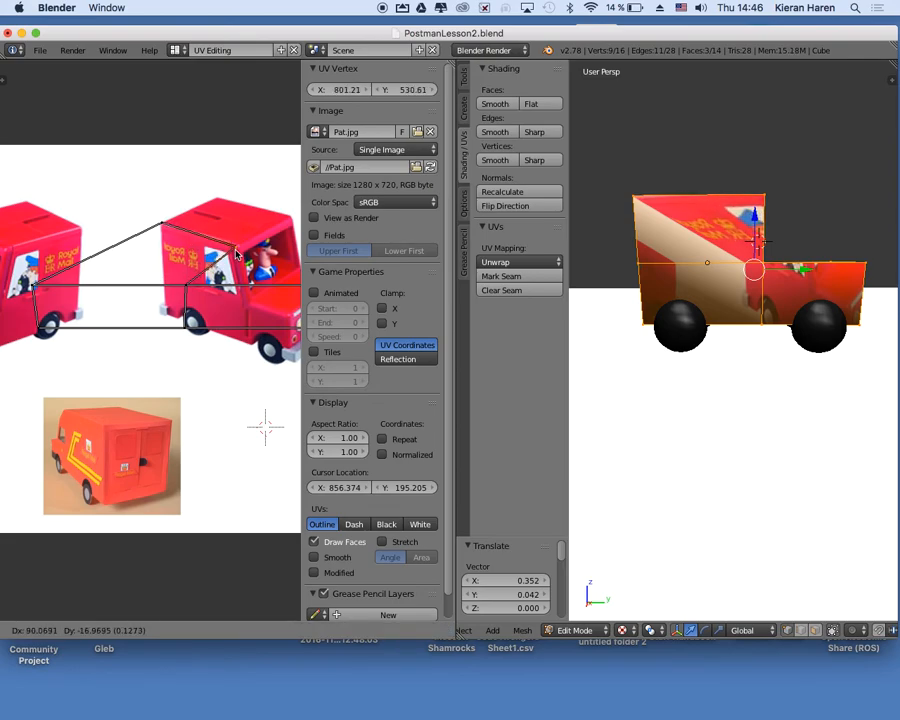
{"action": "left_click", "coordinate": [237, 255]}
Fit the upper side face's bottom UV vertices below the pictured window: rear about 0.341, 0.004 and front about 0.158, -0.040 in X and Y.
{"action": "right_click", "coordinate": [33, 289]}
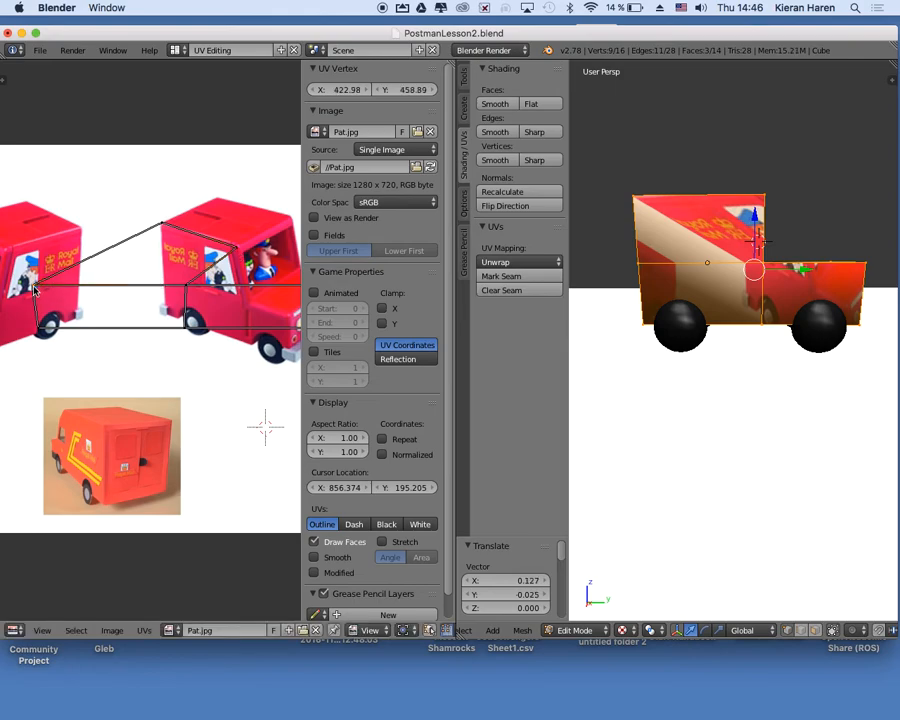
{"action": "key", "text": "g"}
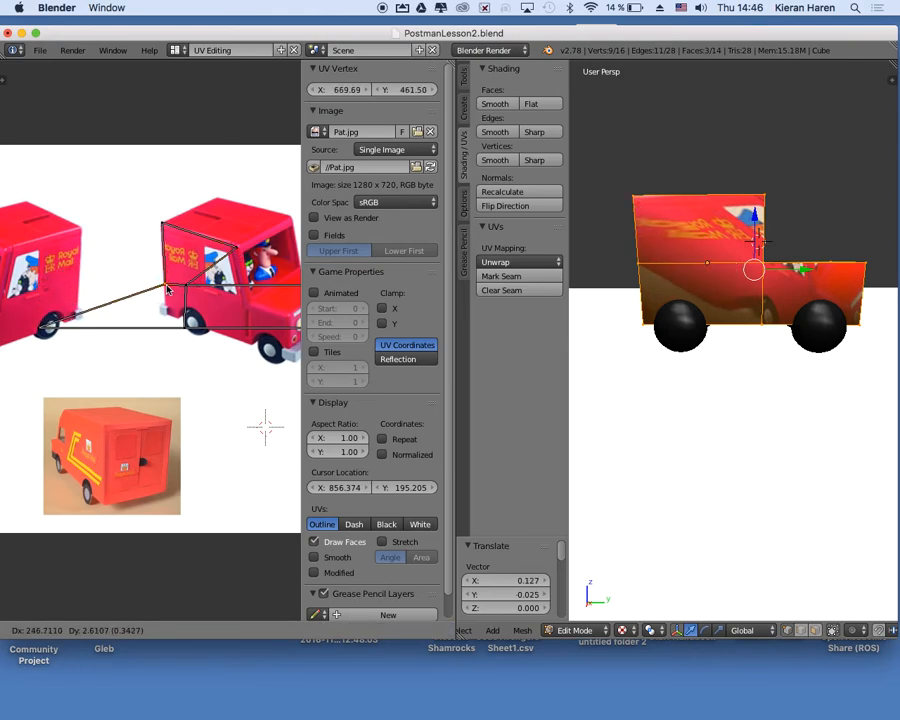
{"action": "left_click", "coordinate": [190, 292]}
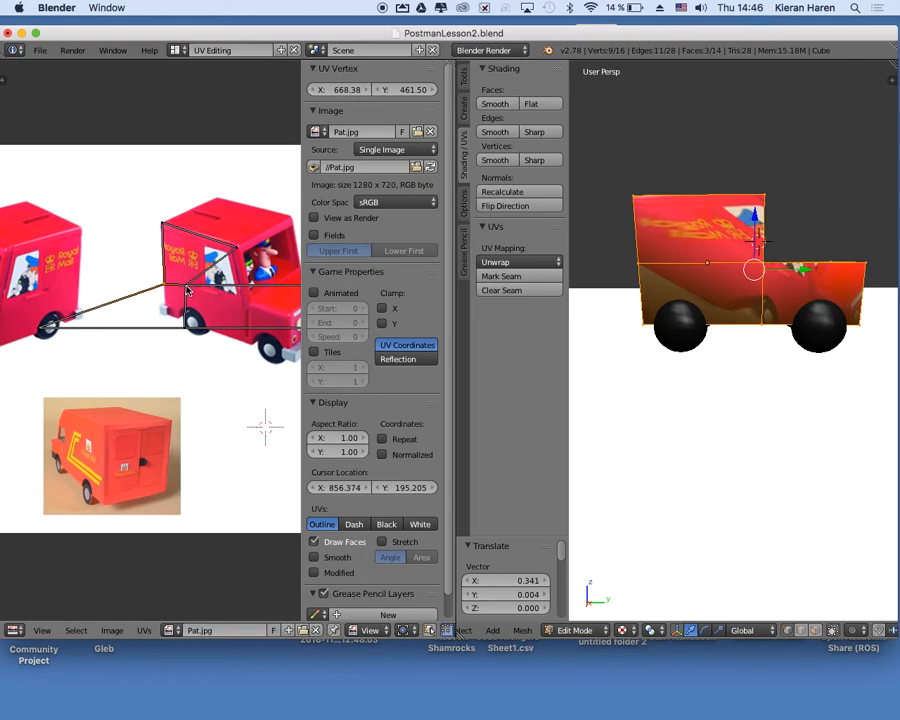
{"action": "key", "text": "g"}
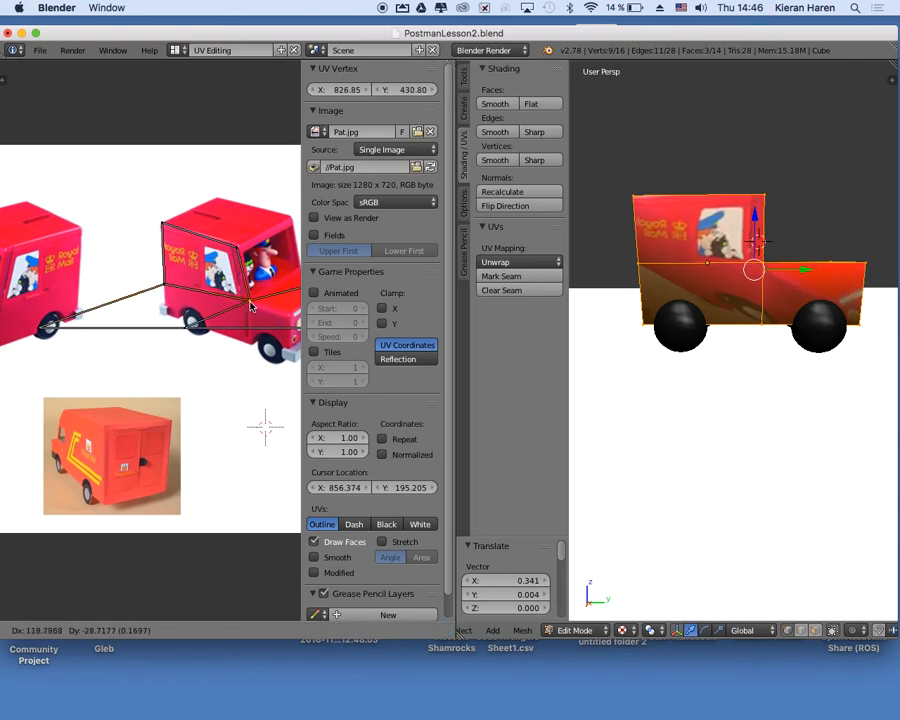
{"action": "left_click", "coordinate": [249, 307]}
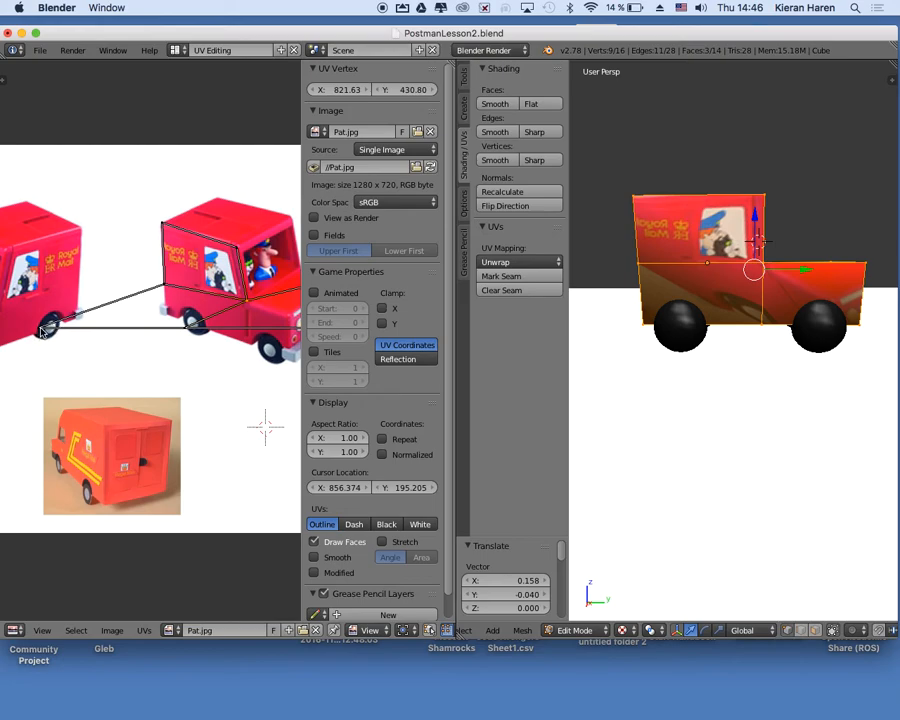
Fit the lower rear side face's UV vertices to the pictured van: top-front about -0.007, -0.004; bottom-rear 0.332, -0.036; bottom-front 0.154, -0.033 in X and Y.
{"action": "key", "text": "g"}
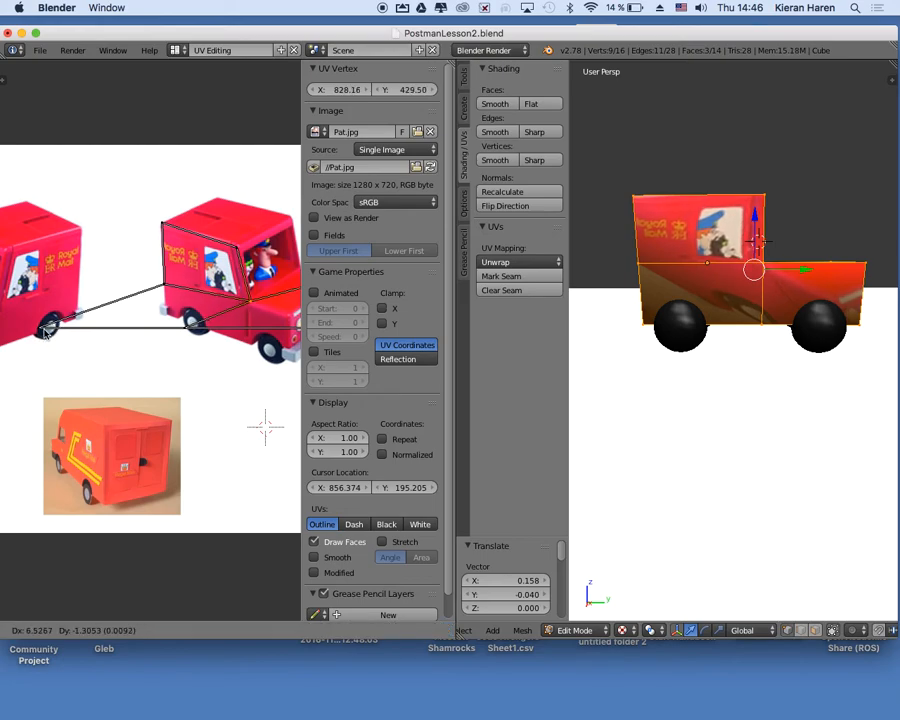
{"action": "left_click", "coordinate": [39, 334]}
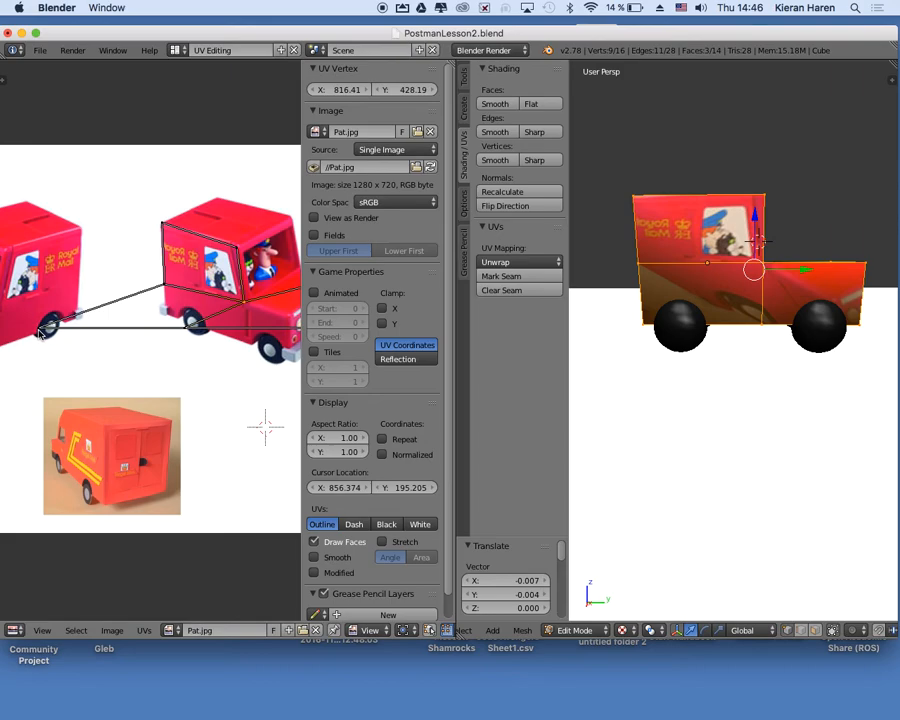
{"action": "key", "text": "g"}
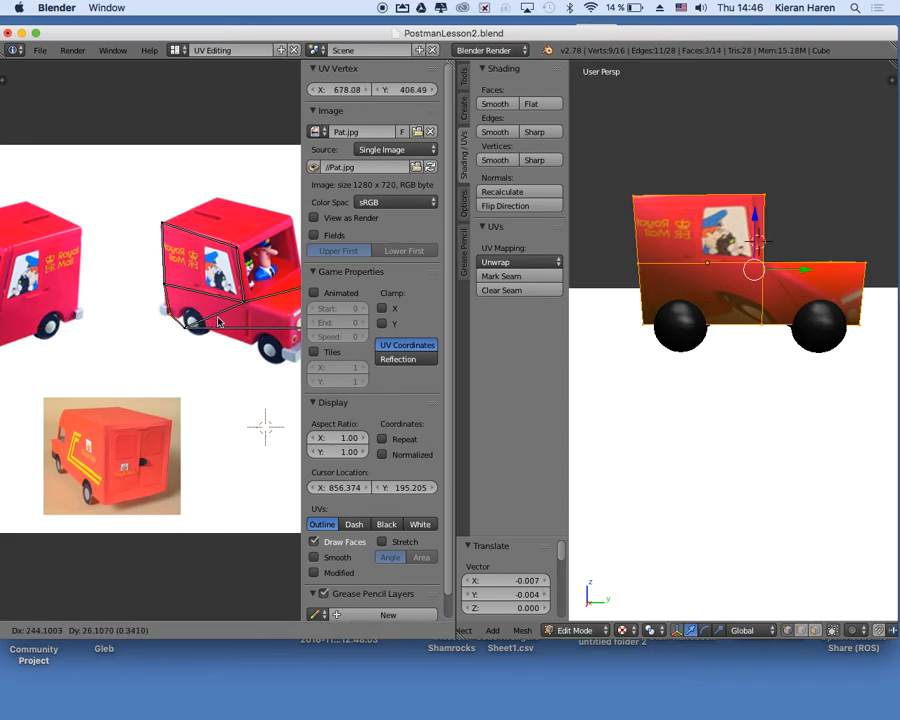
{"action": "left_click", "coordinate": [195, 332]}
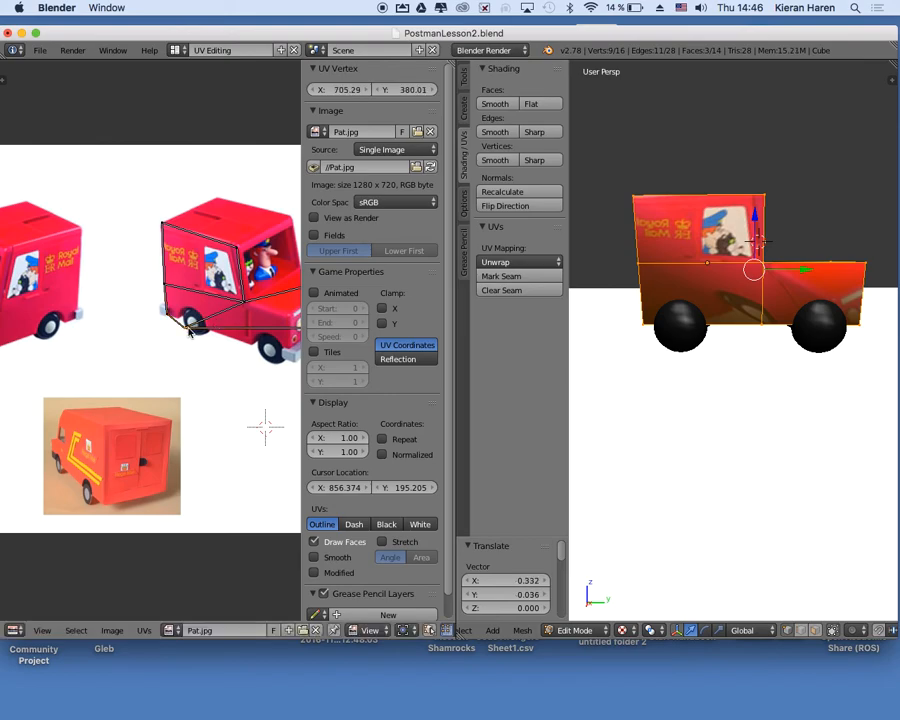
{"action": "key", "text": "g"}
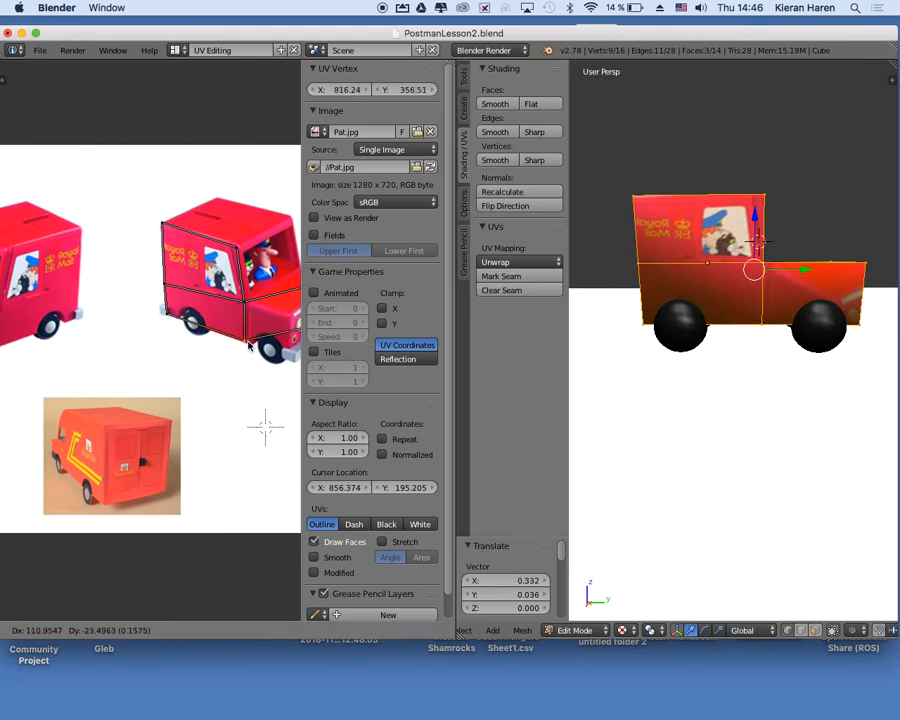
{"action": "left_click", "coordinate": [249, 345]}
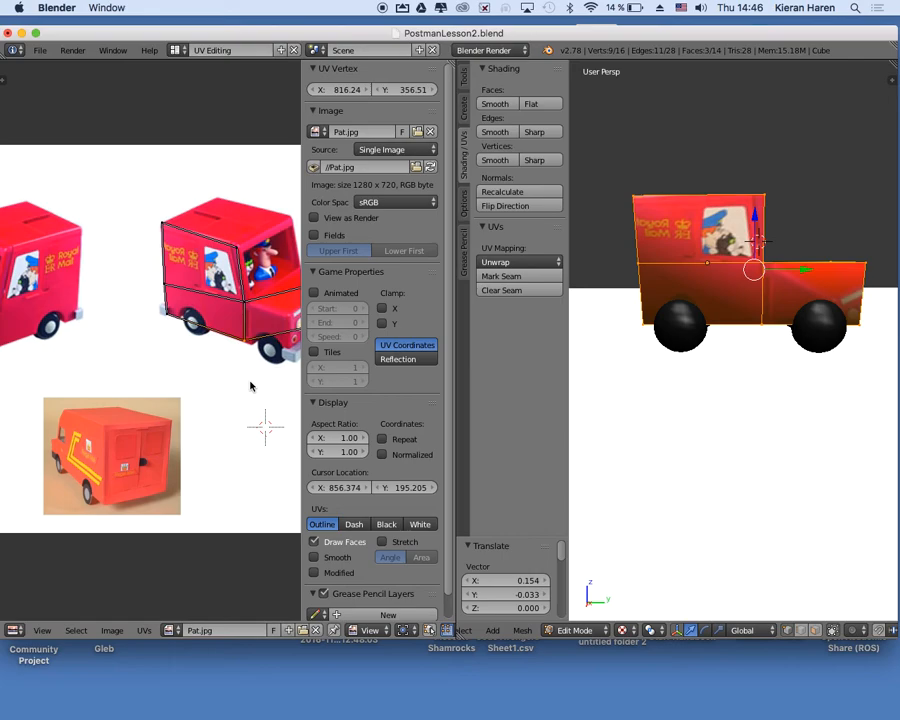
Fit the bonnet side face's front UV vertices to the pictured van: top about -0.042, -0.087 and bottom about -0.027, -0.076 in X and Y.
{"action": "scroll", "coordinate": [251, 386], "scroll_direction": "right", "scroll_amount": 4}
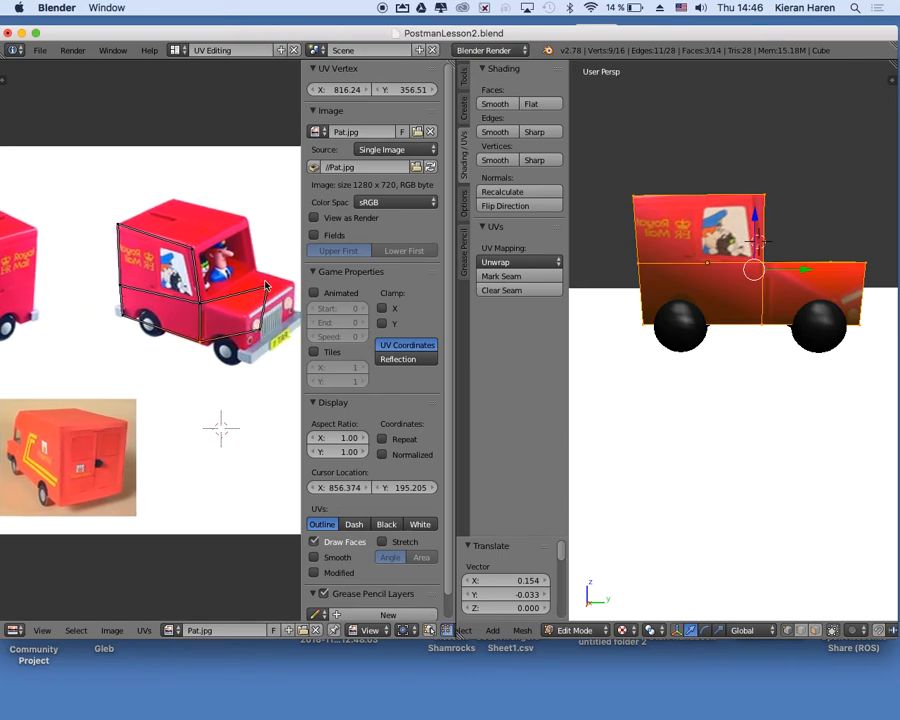
{"action": "right_click", "coordinate": [264, 292]}
{"action": "key", "text": "g"}
{"action": "left_click", "coordinate": [250, 326]}
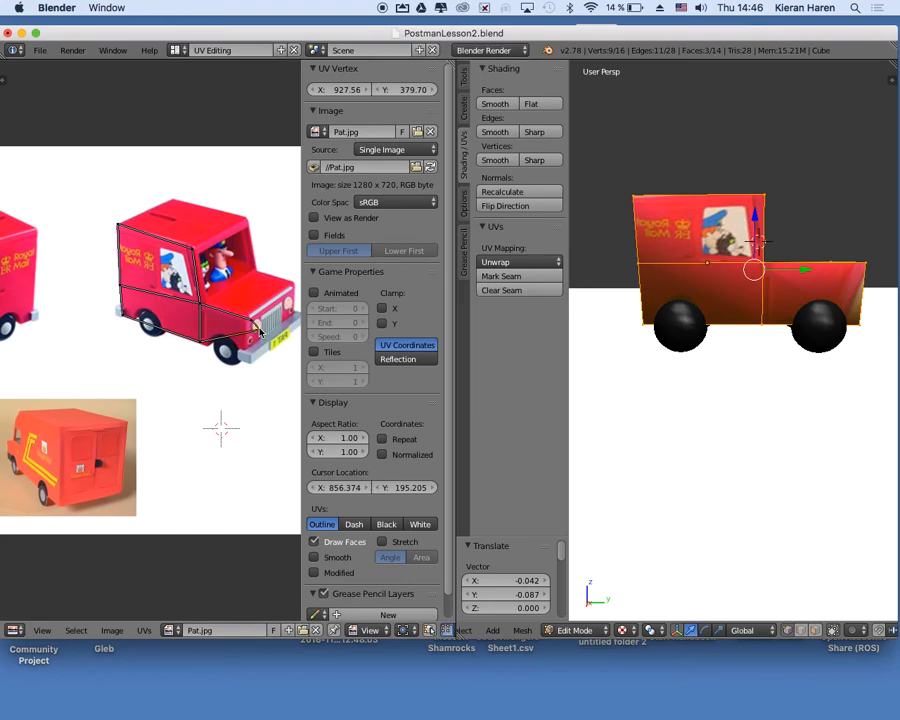
{"action": "key", "text": "g"}
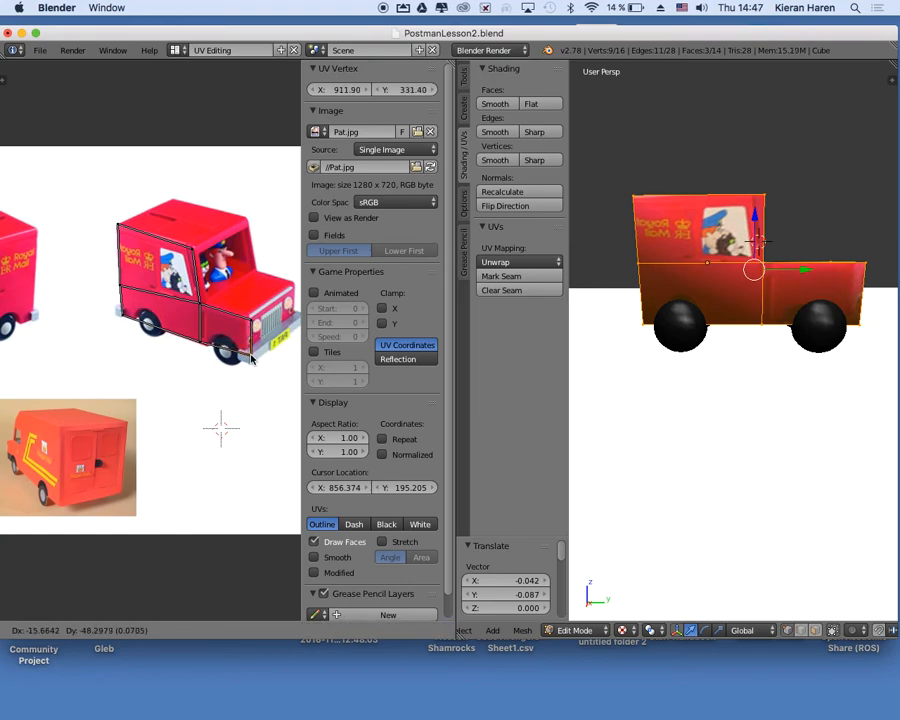
{"action": "key", "text": "Escape"}
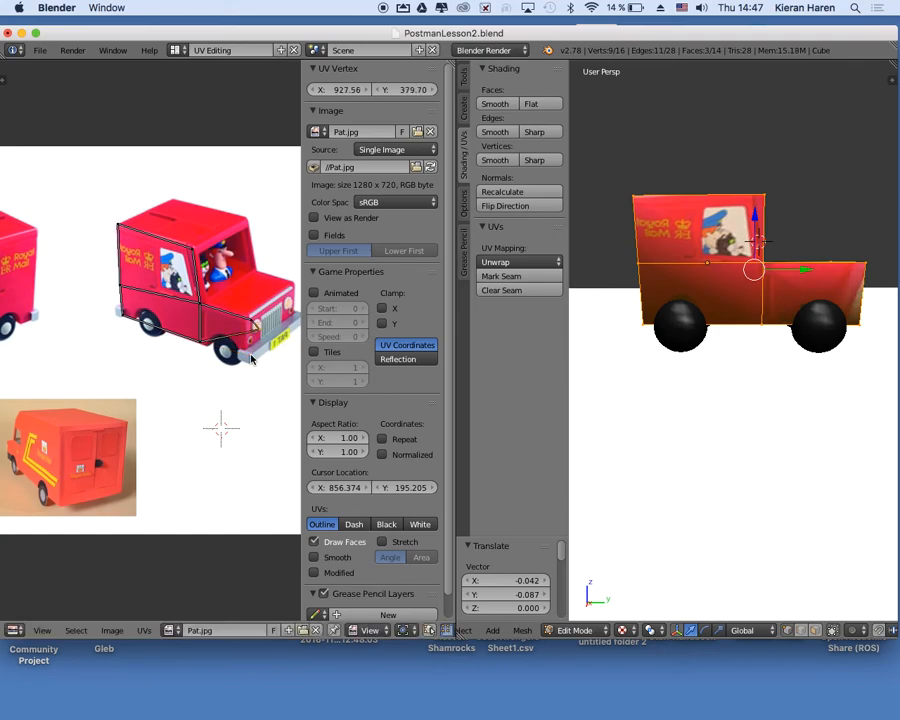
{"action": "key", "text": "g"}
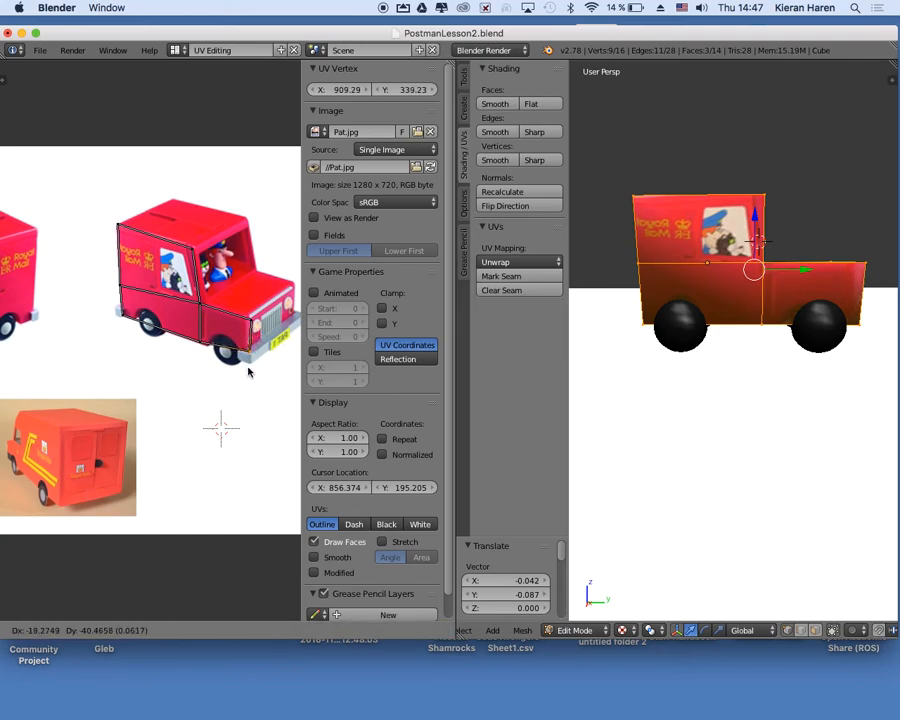
{"action": "left_click", "coordinate": [248, 379]}
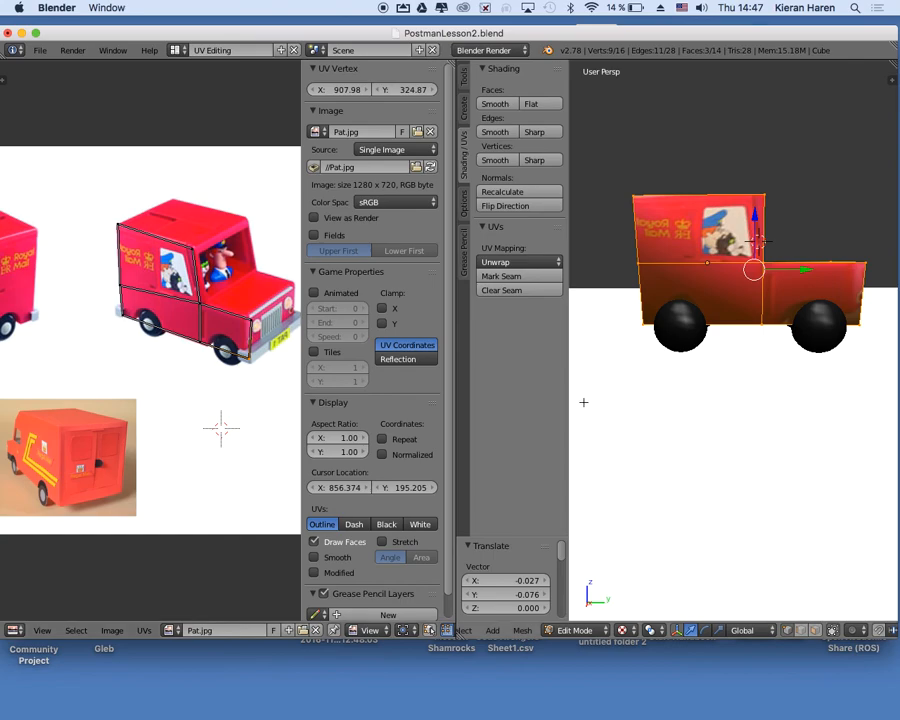
Examine the textured van model from all around, checking how the picture sits on its sides, back and front.
{"action": "scroll", "coordinate": [740, 352], "scroll_direction": "left", "scroll_amount": 5}
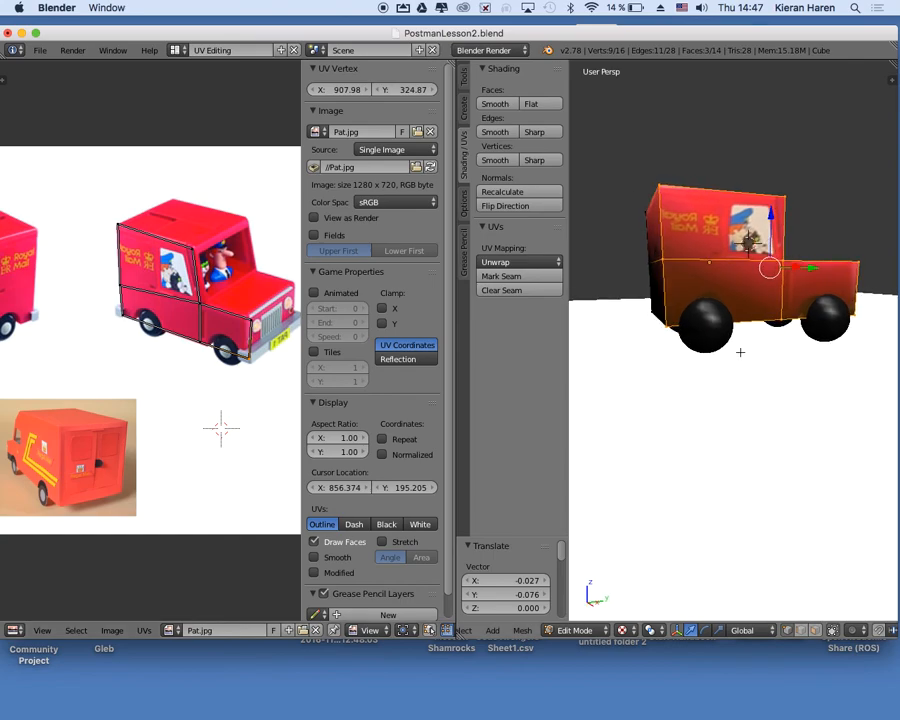
{"action": "scroll", "coordinate": [740, 352], "scroll_direction": "down", "scroll_amount": 5}
{"action": "scroll", "coordinate": [740, 352], "scroll_direction": "up", "scroll_amount": 5}
{"action": "scroll", "coordinate": [740, 352], "scroll_direction": "right", "scroll_amount": 10}
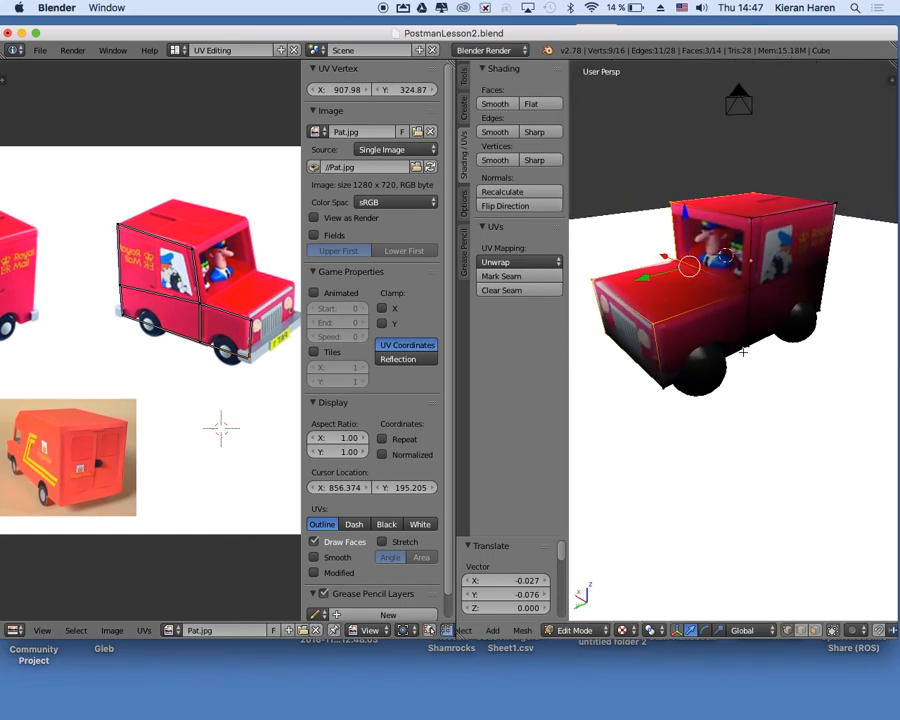
{"action": "scroll", "coordinate": [743, 352], "scroll_direction": "right", "scroll_amount": 10}
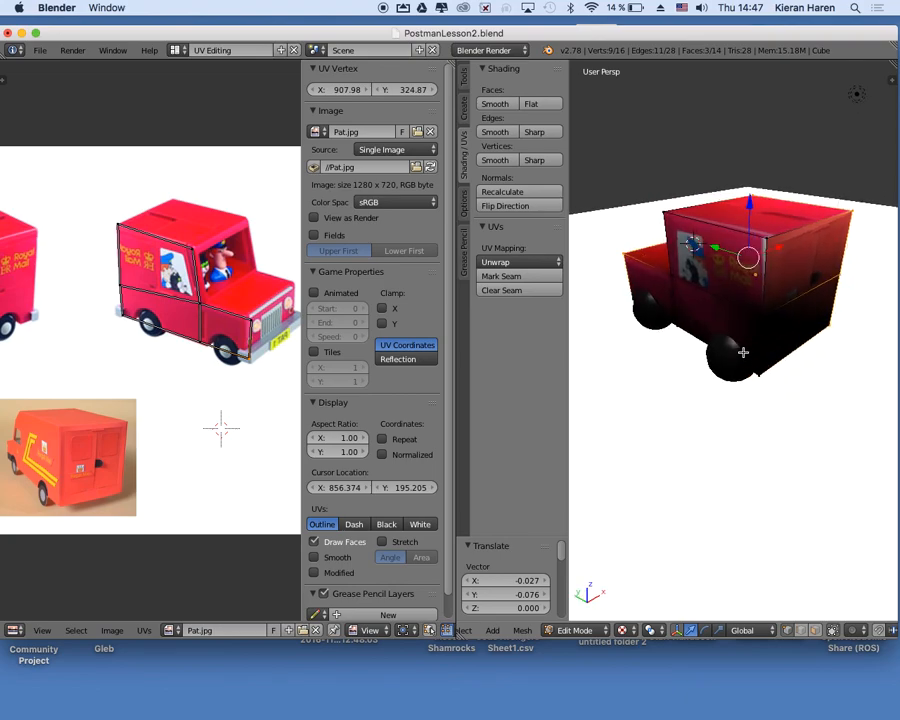
{"action": "scroll", "coordinate": [743, 352], "scroll_direction": "right", "scroll_amount": 10}
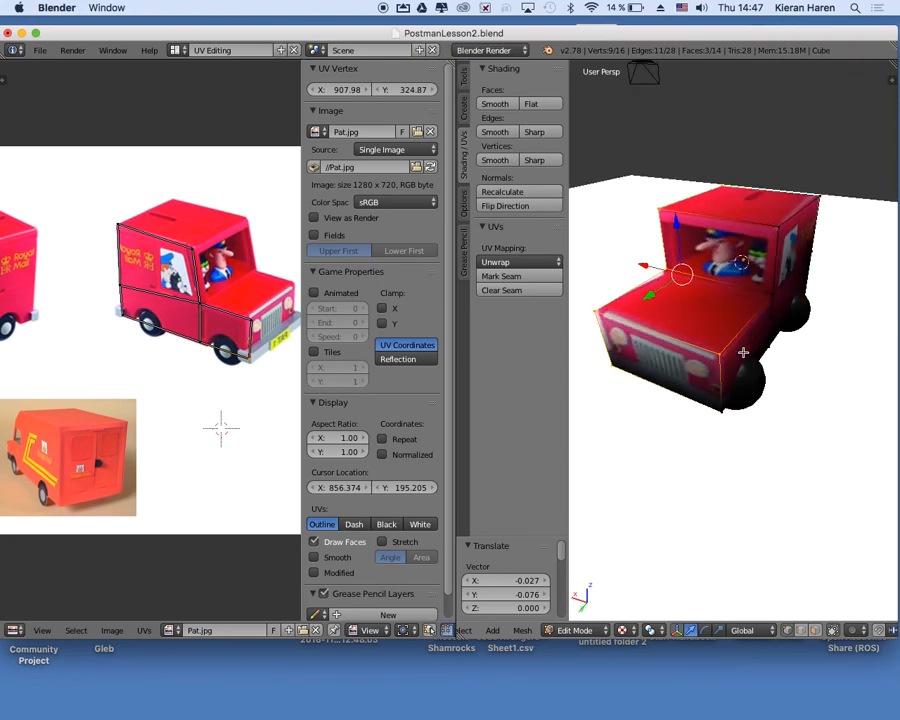
{"action": "scroll", "coordinate": [743, 352], "scroll_direction": "right", "scroll_amount": 10}
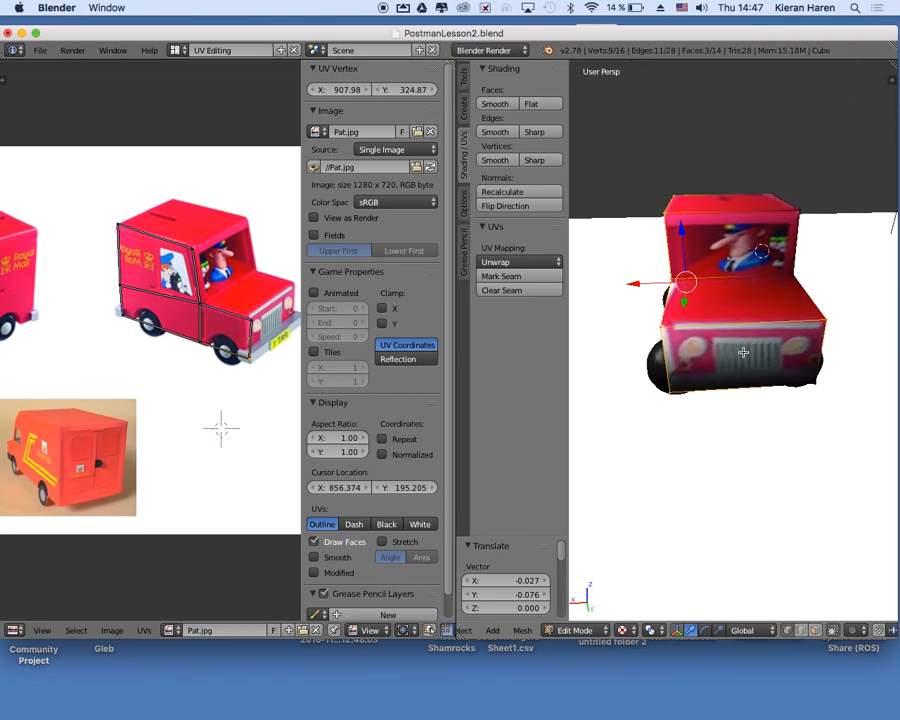
{"action": "scroll", "coordinate": [743, 352], "scroll_direction": "right", "scroll_amount": 8}
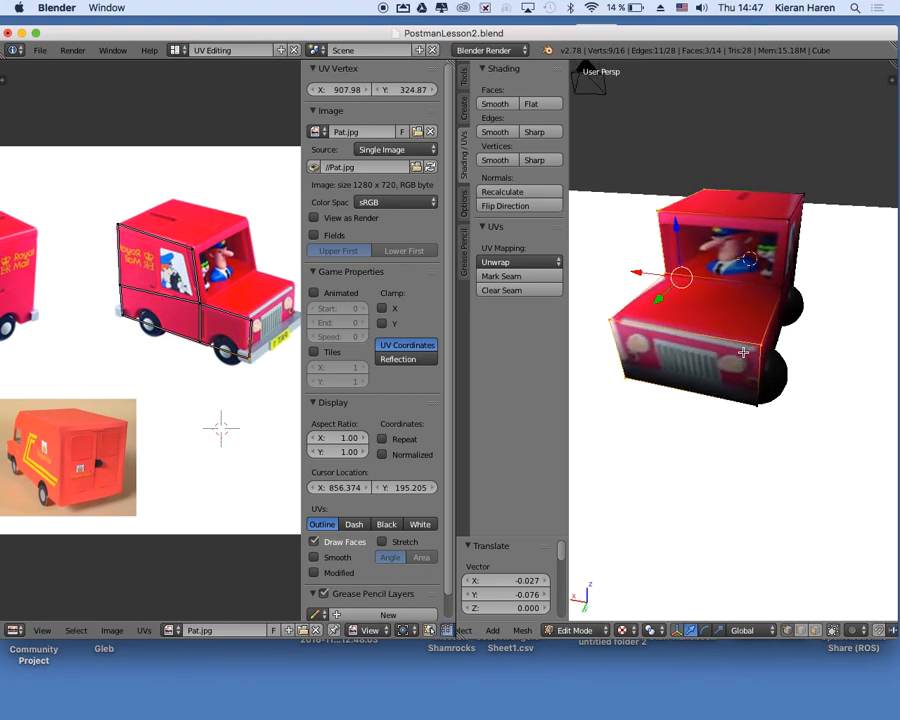
{"action": "scroll", "coordinate": [744, 338], "scroll_direction": "right", "scroll_amount": 8}
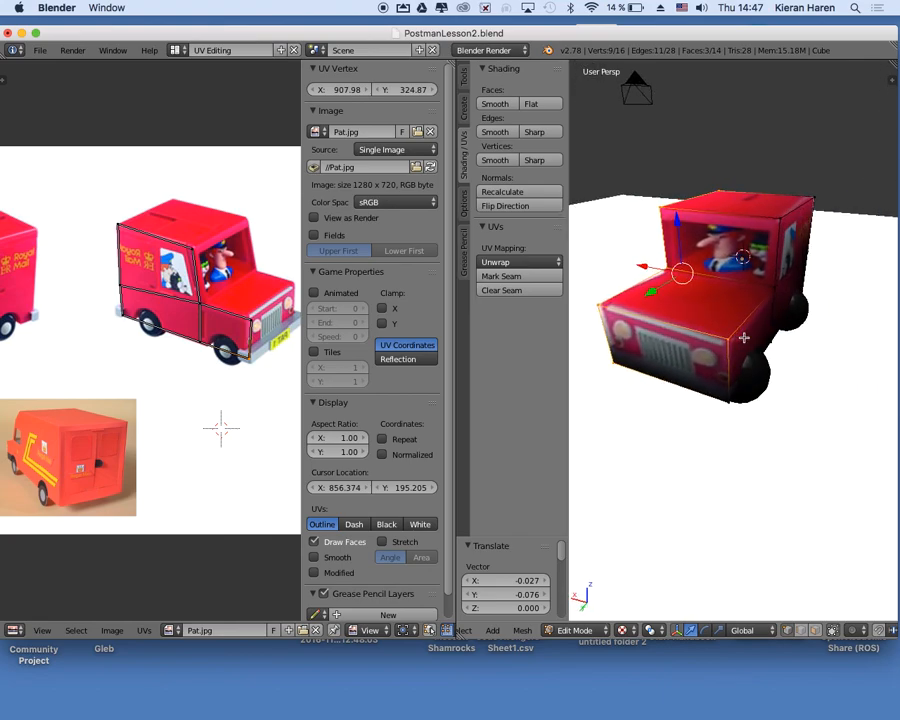